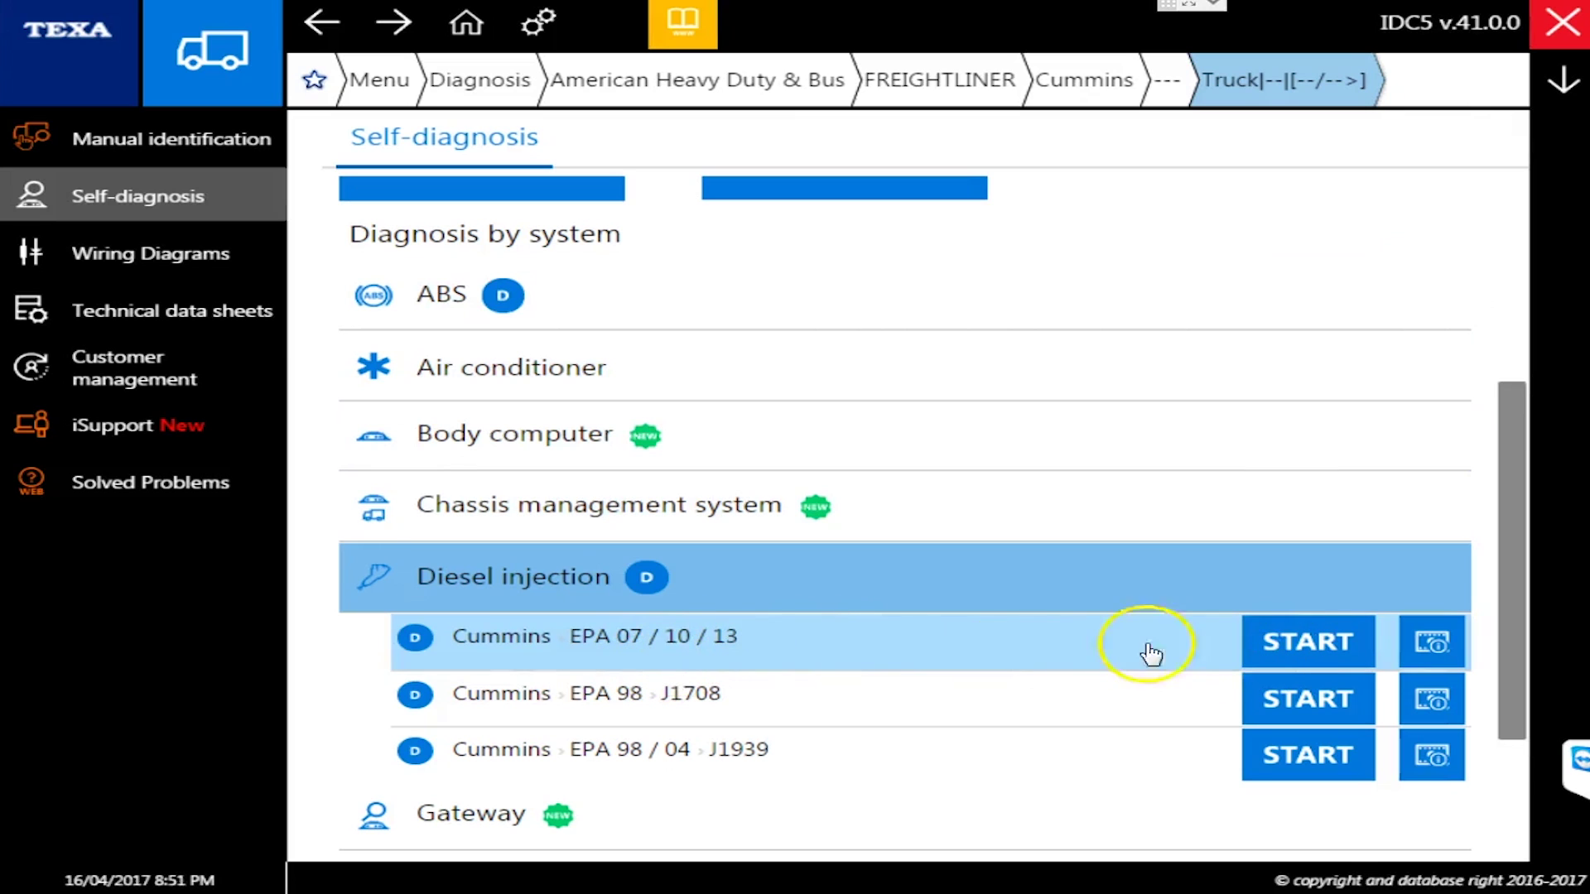
Start a DEMO diagnosis of the Cummins EPA 07/10/13 system and confirm so the session loads to 100%.
left_click(1293, 651)
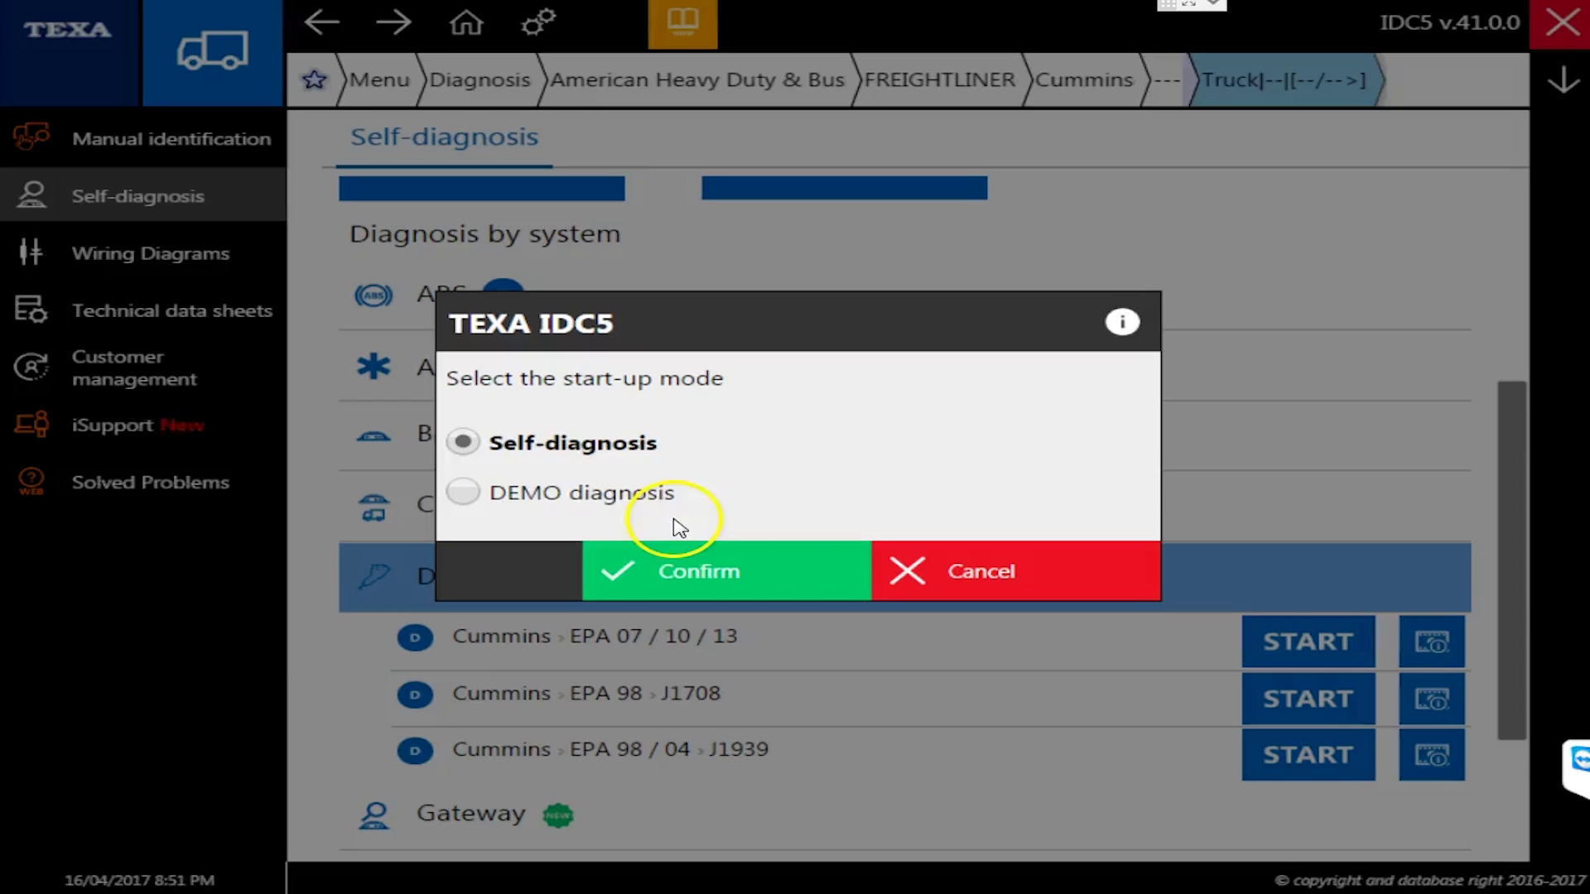
left_click(559, 493)
left_click(791, 585)
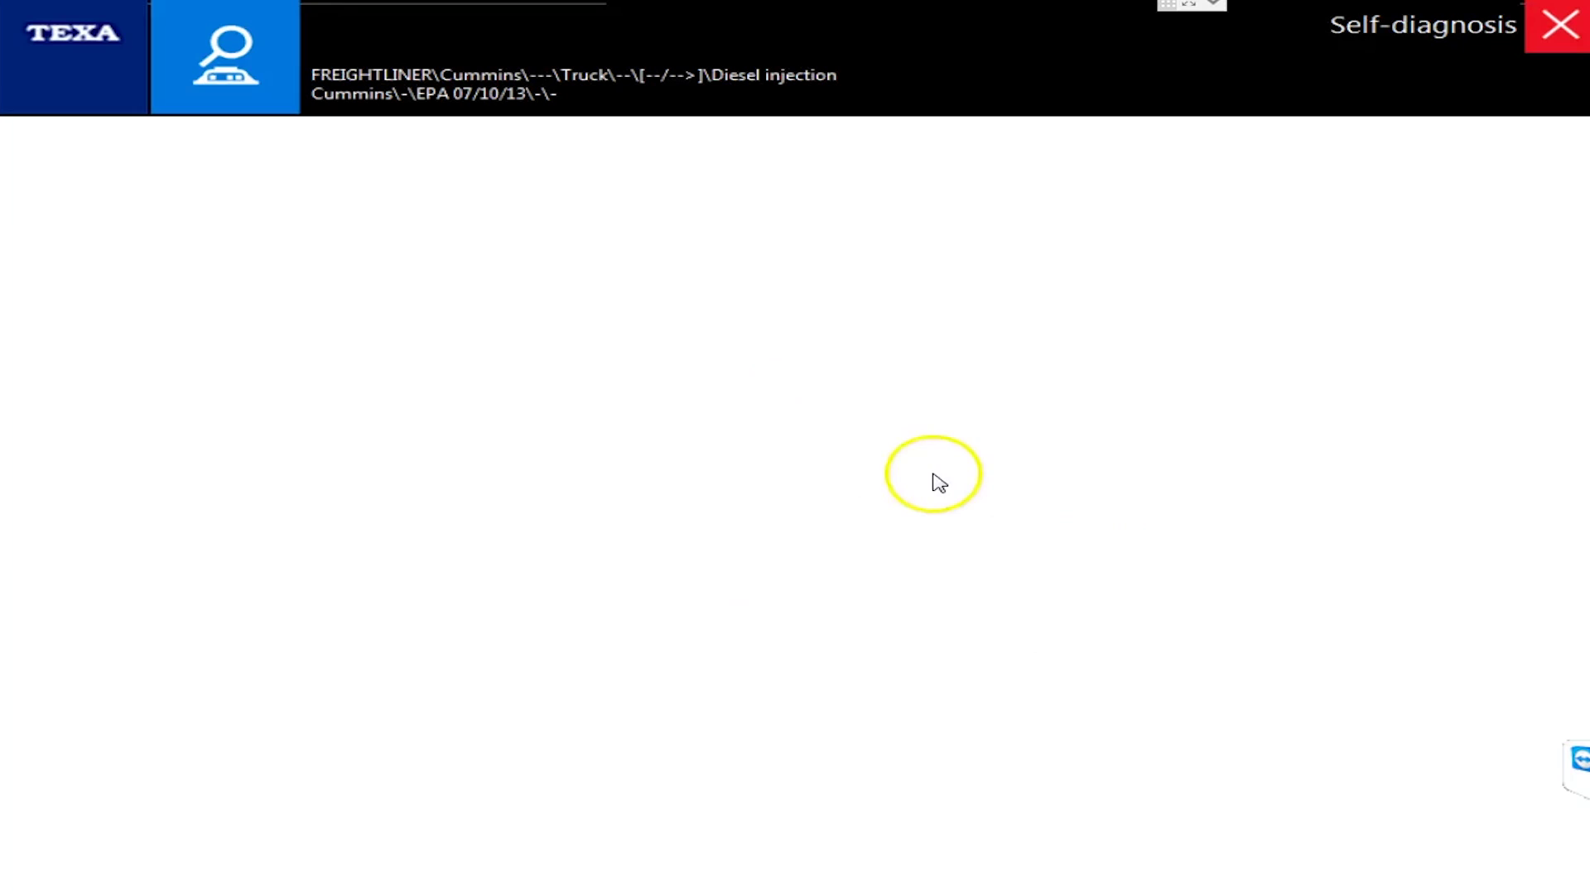
left_click(1441, 734)
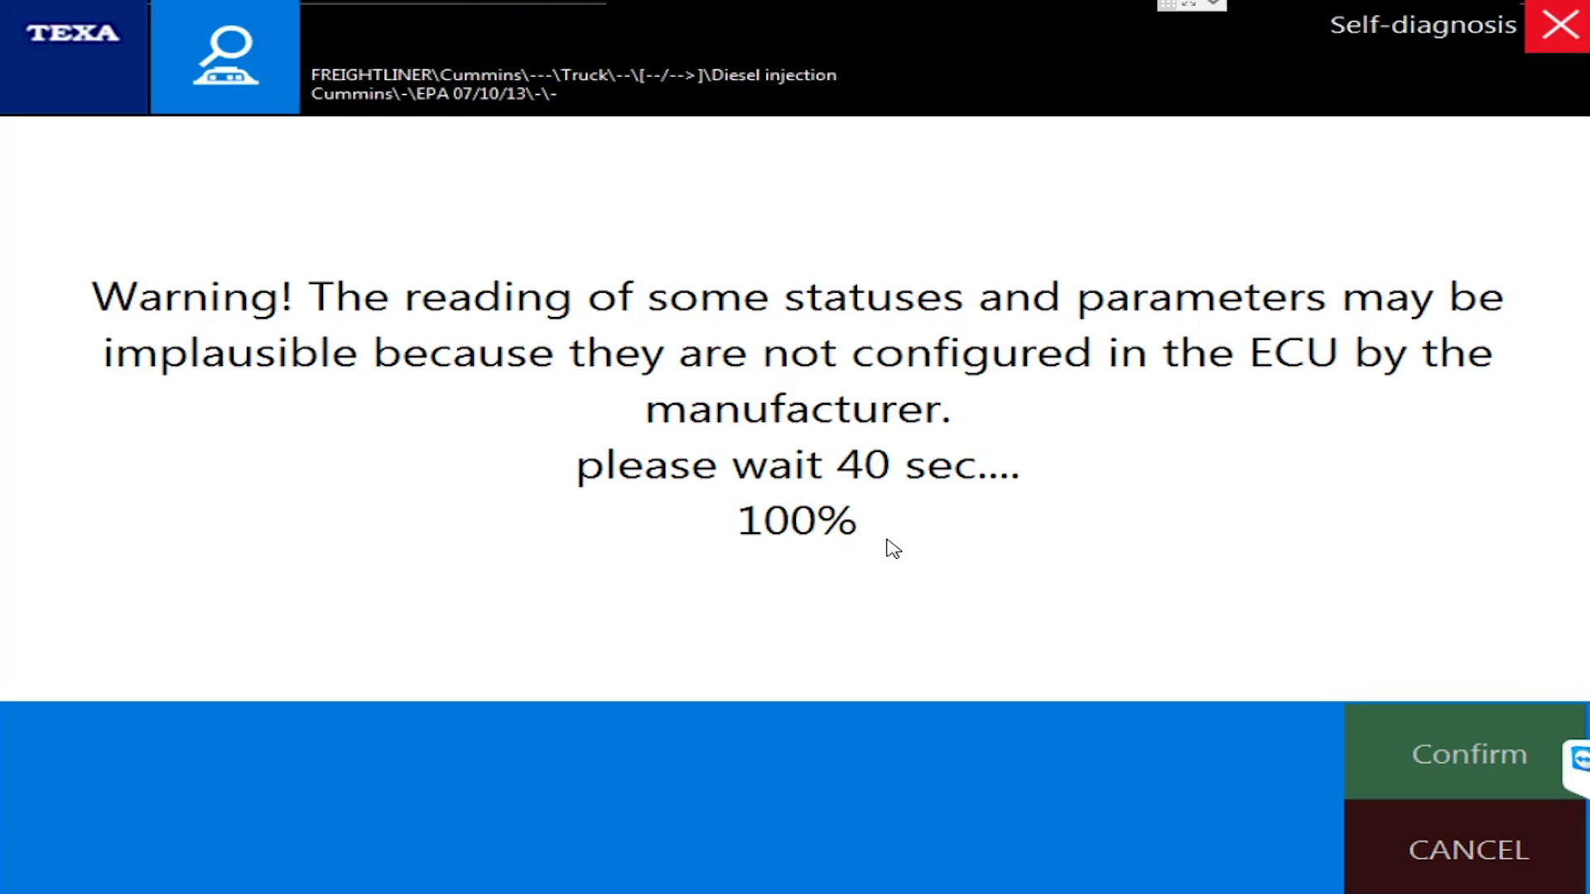
Dismiss the loading warning, switch to the PARAMETERS view and bring up the parameter filter list.
left_click(674, 390)
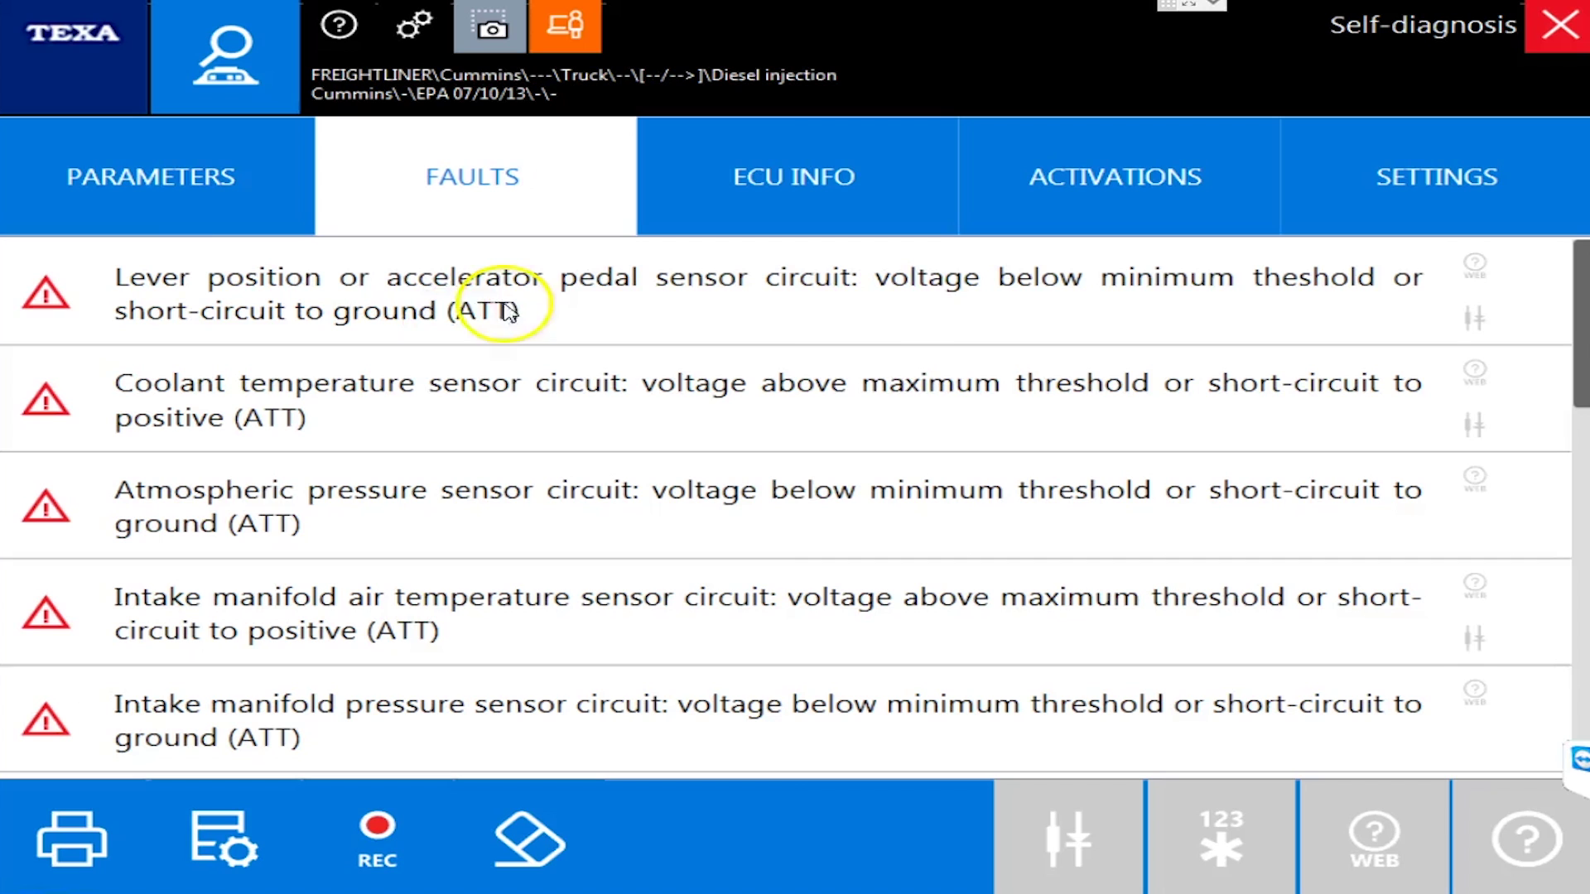
left_click(169, 187)
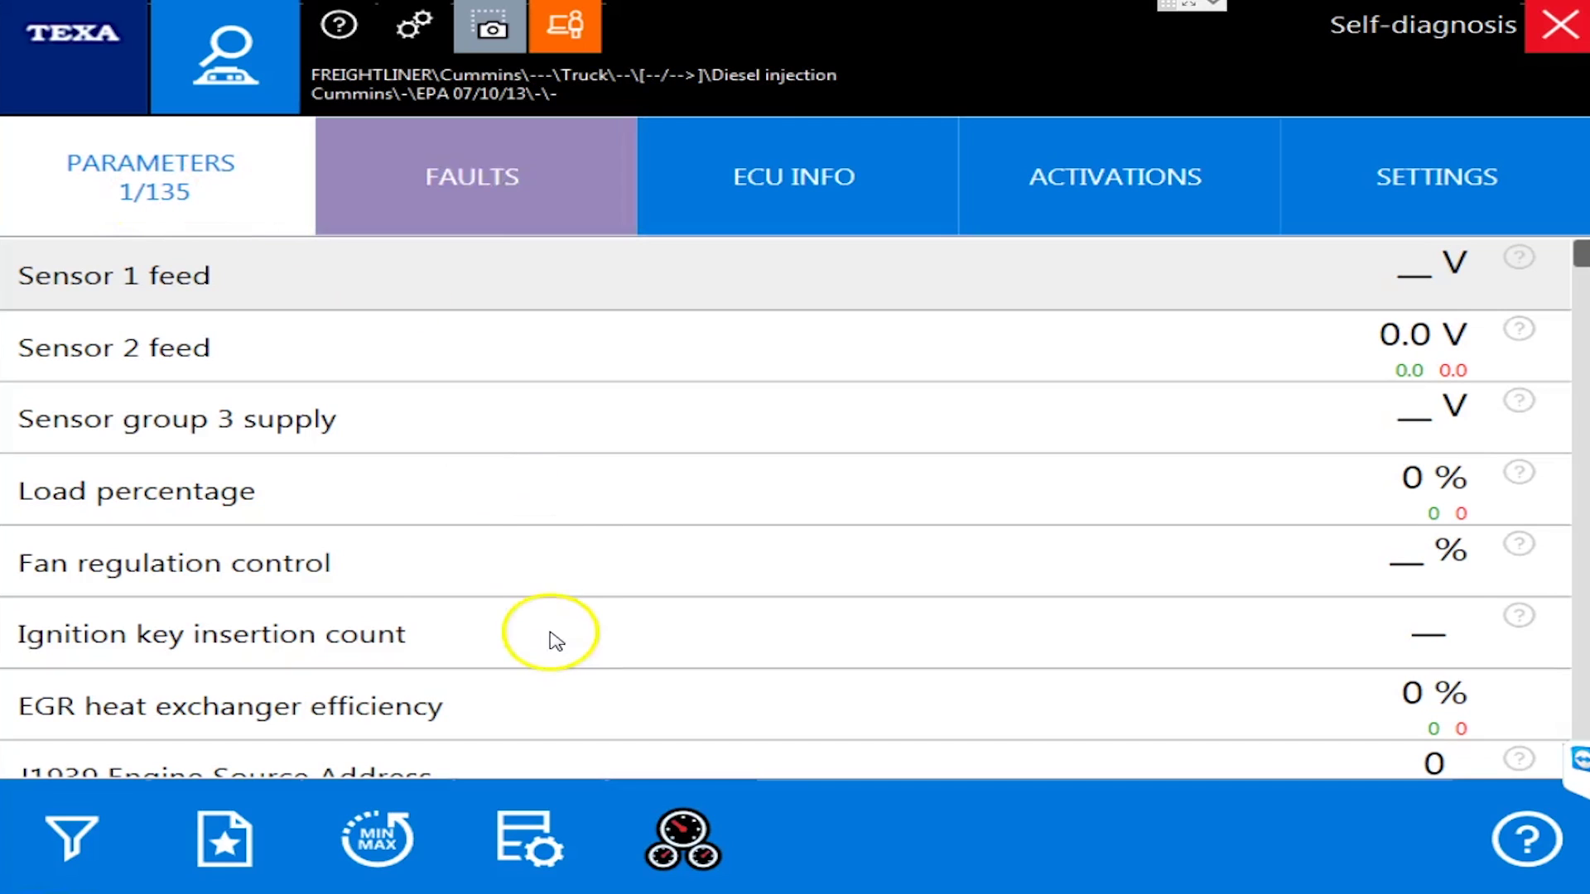
left_click(76, 838)
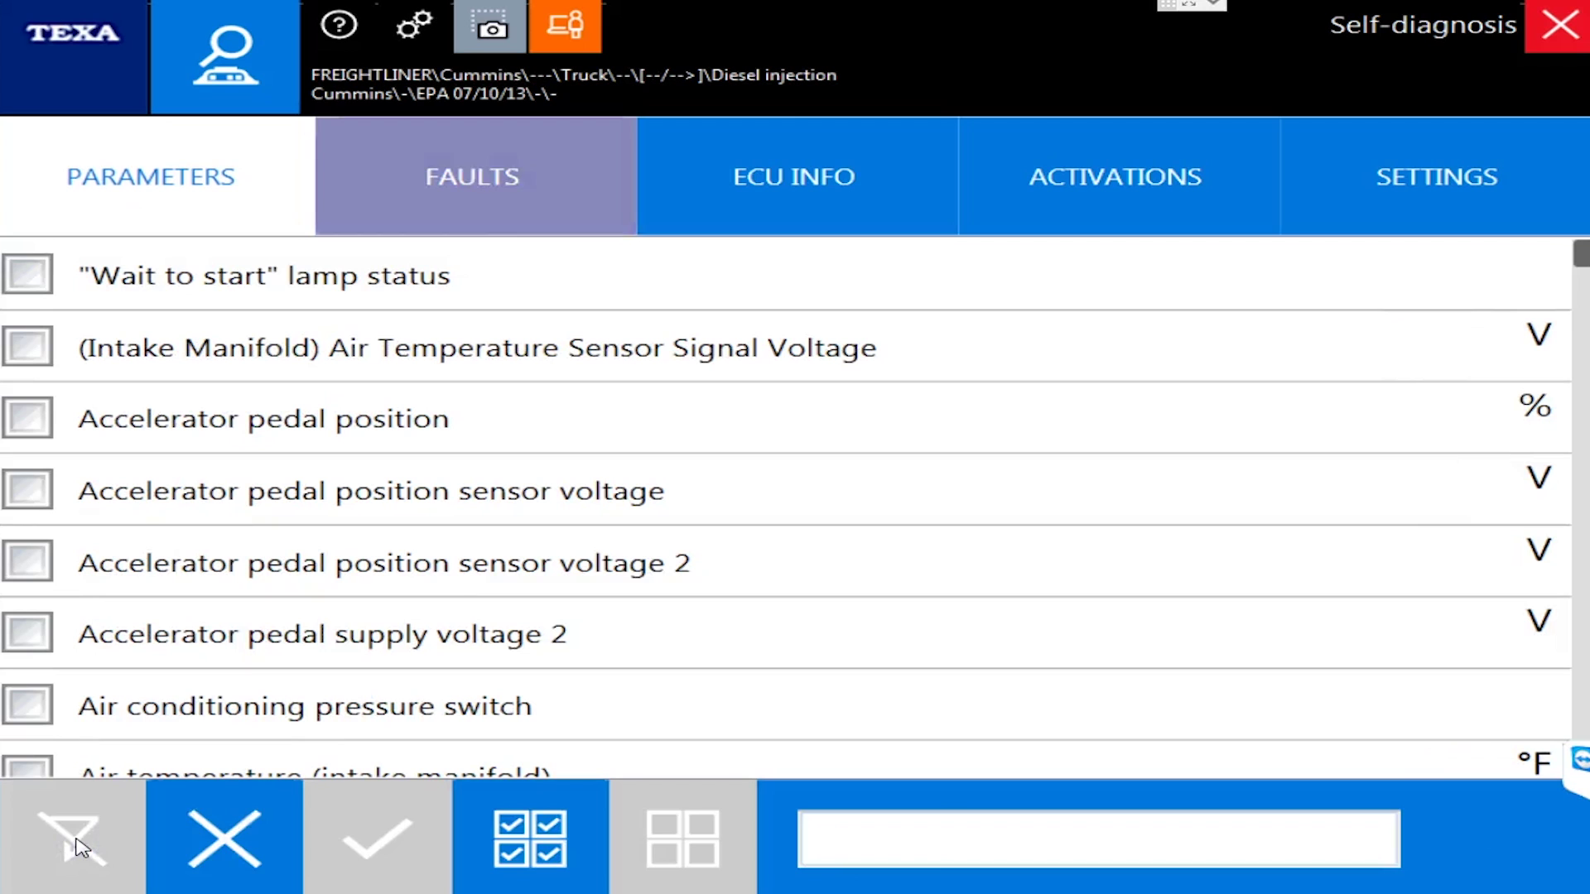
Close the filter list and show the AFTERTREATMENT PARTICULATE parameter group.
left_click(176, 855)
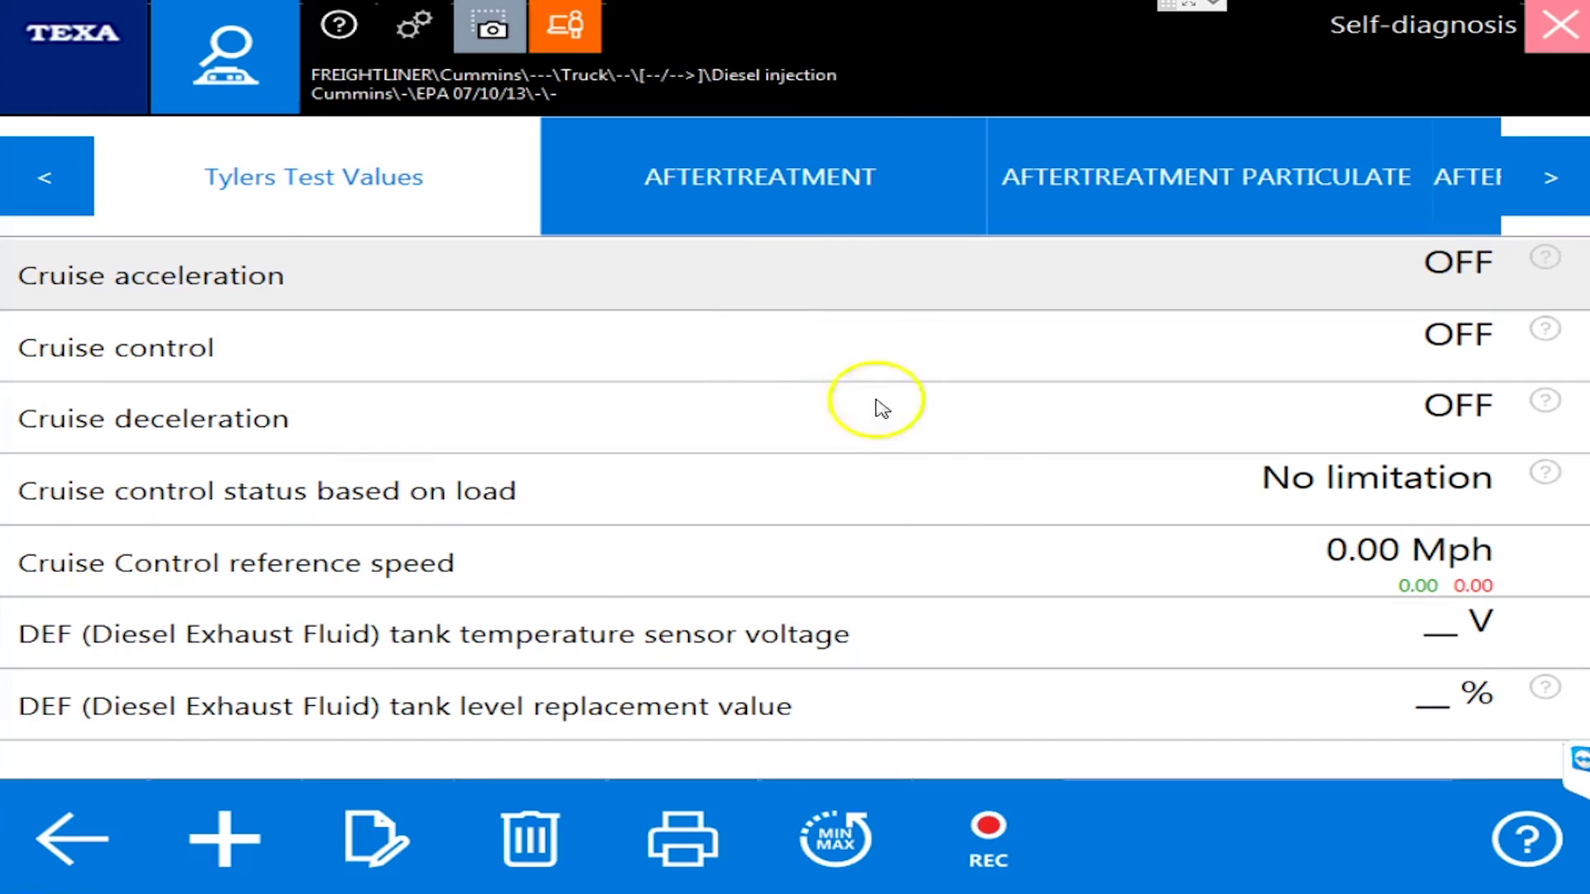
left_click(677, 190)
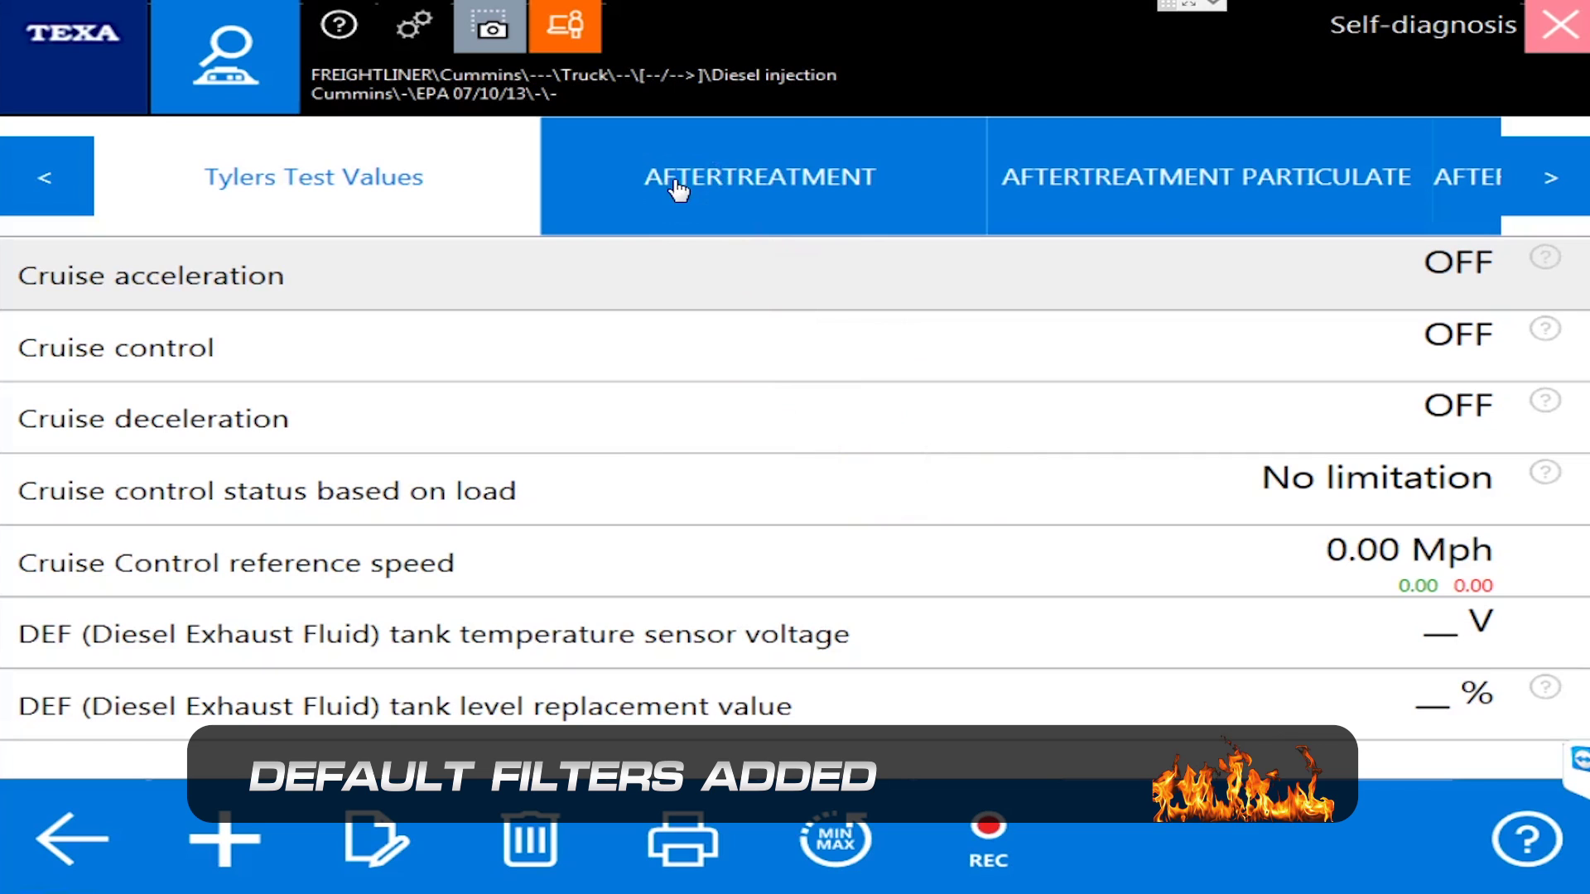
left_click(696, 191)
left_click(1214, 191)
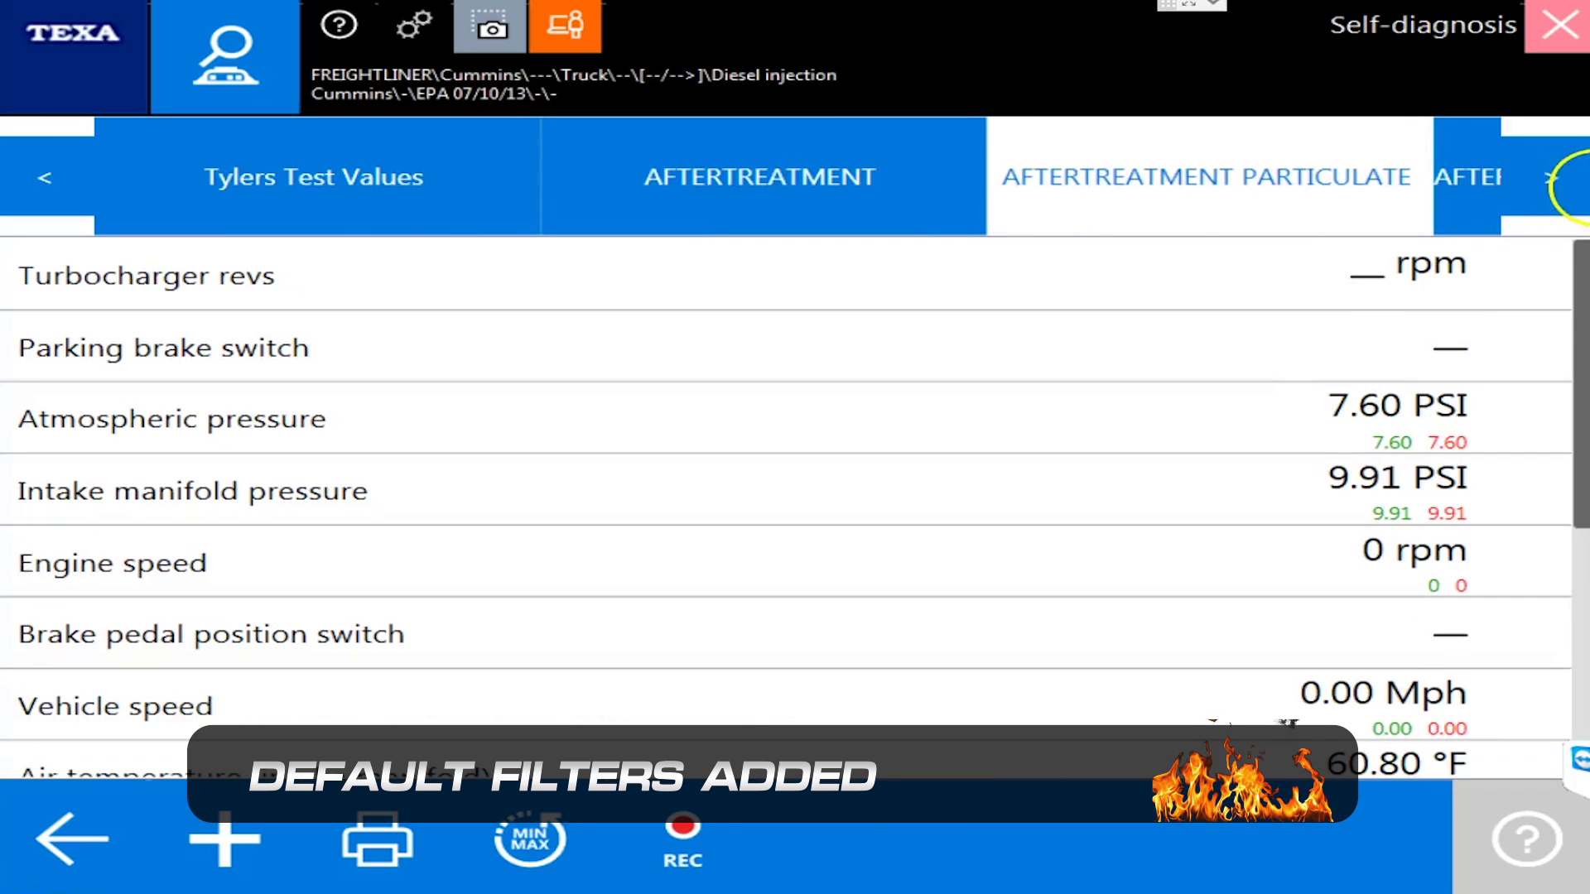
Scroll the filter groups from AFTERTREATMENT REGENERATION through CONSUMPTIONS and ALL SENSORS to ALL PRESSURES.
left_click(1542, 187)
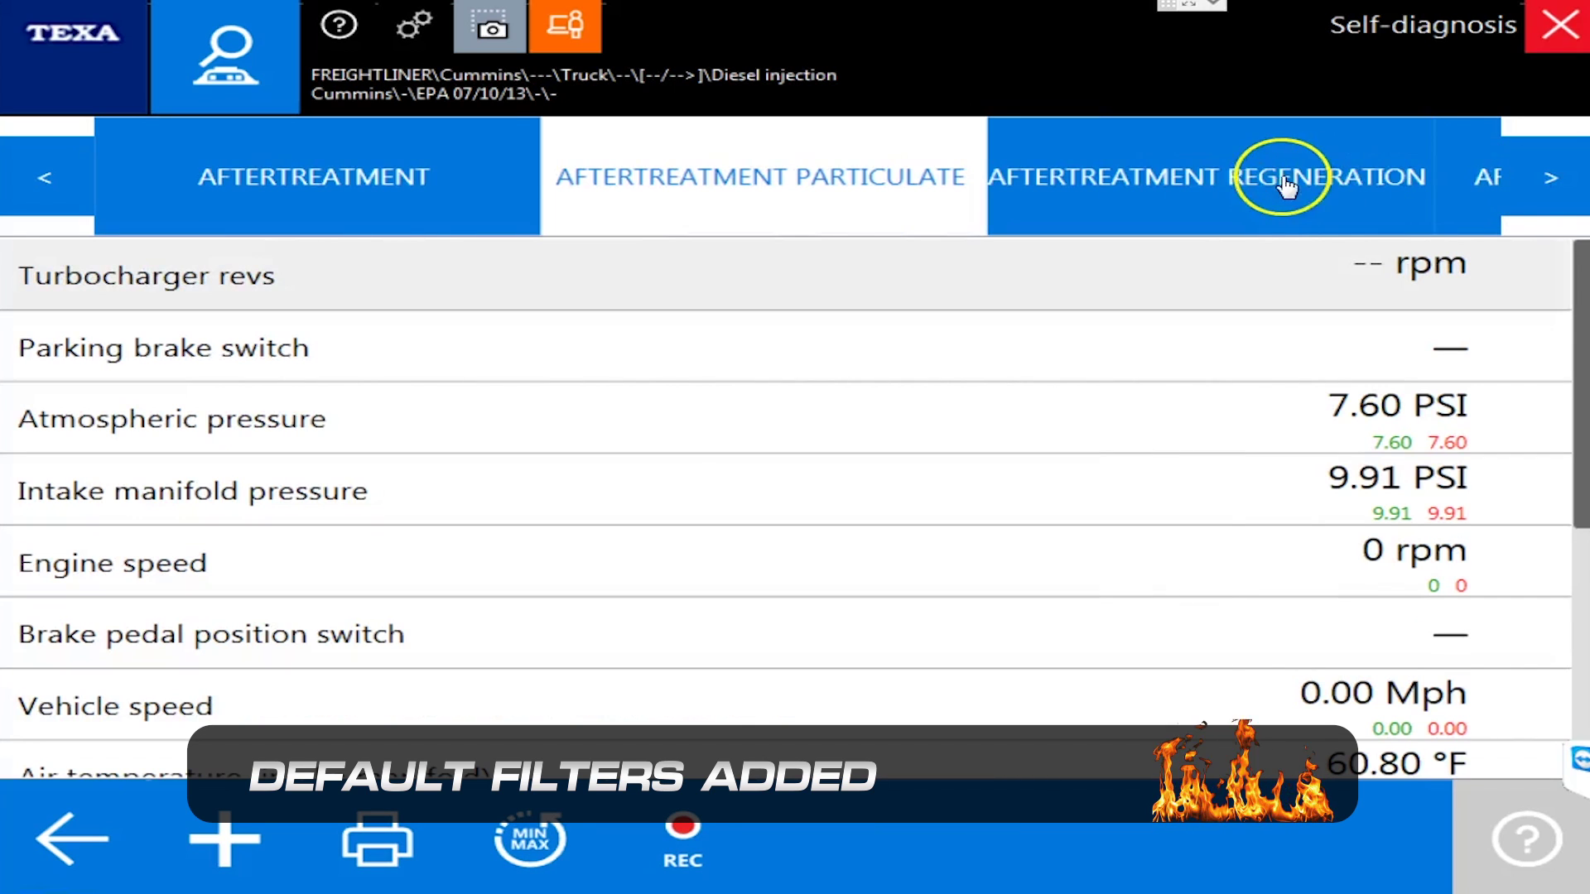
left_click(1553, 184)
left_click(1553, 184)
left_click(1553, 184)
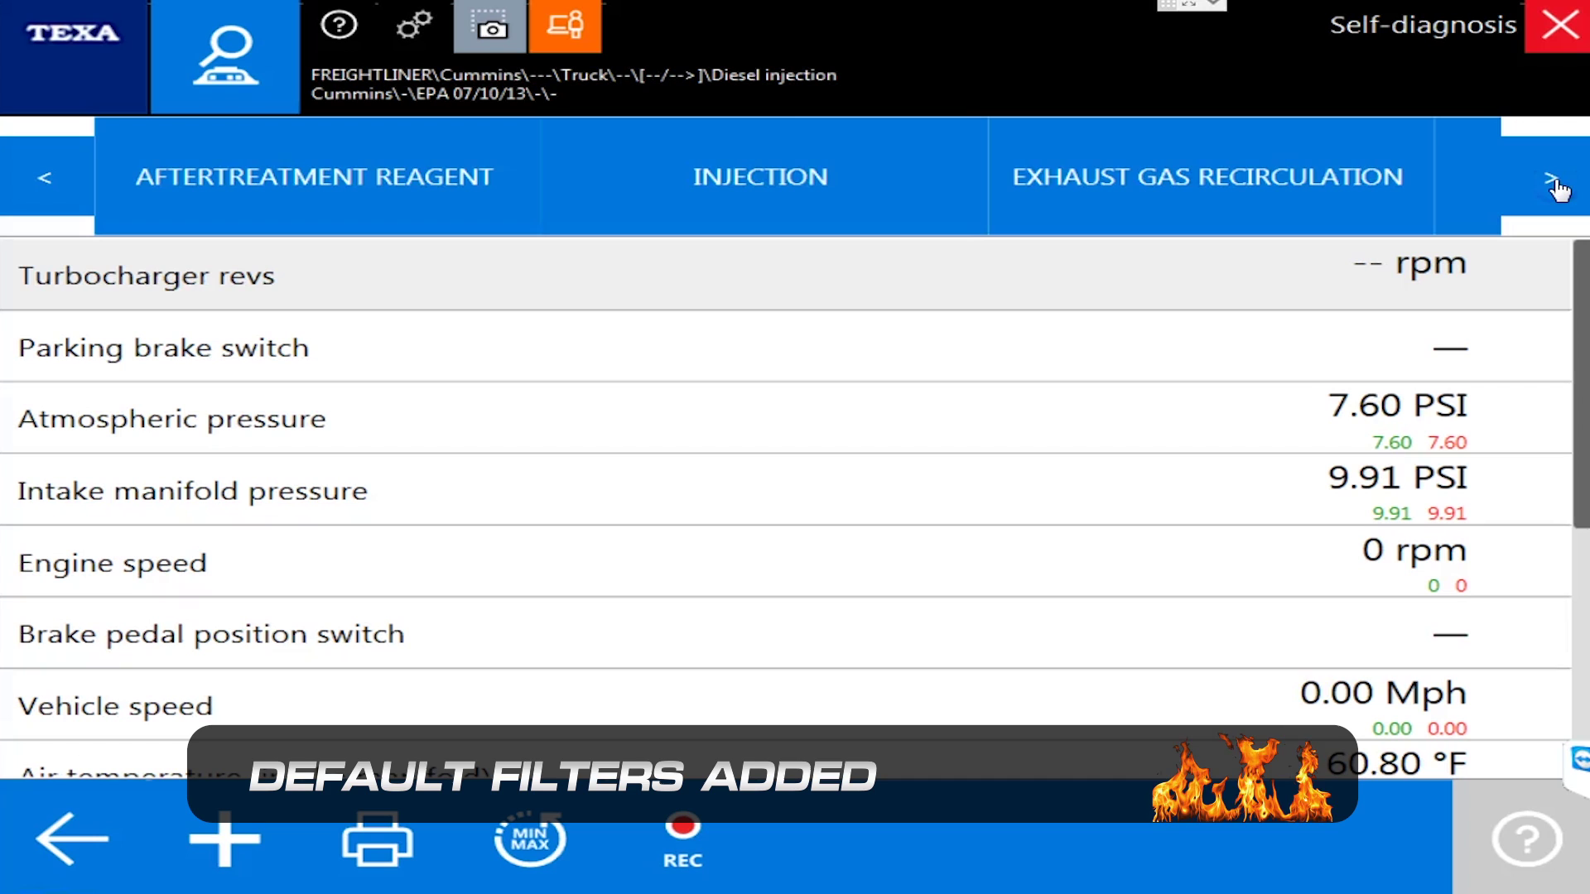
left_click(1554, 183)
left_click(1553, 184)
left_click(1554, 184)
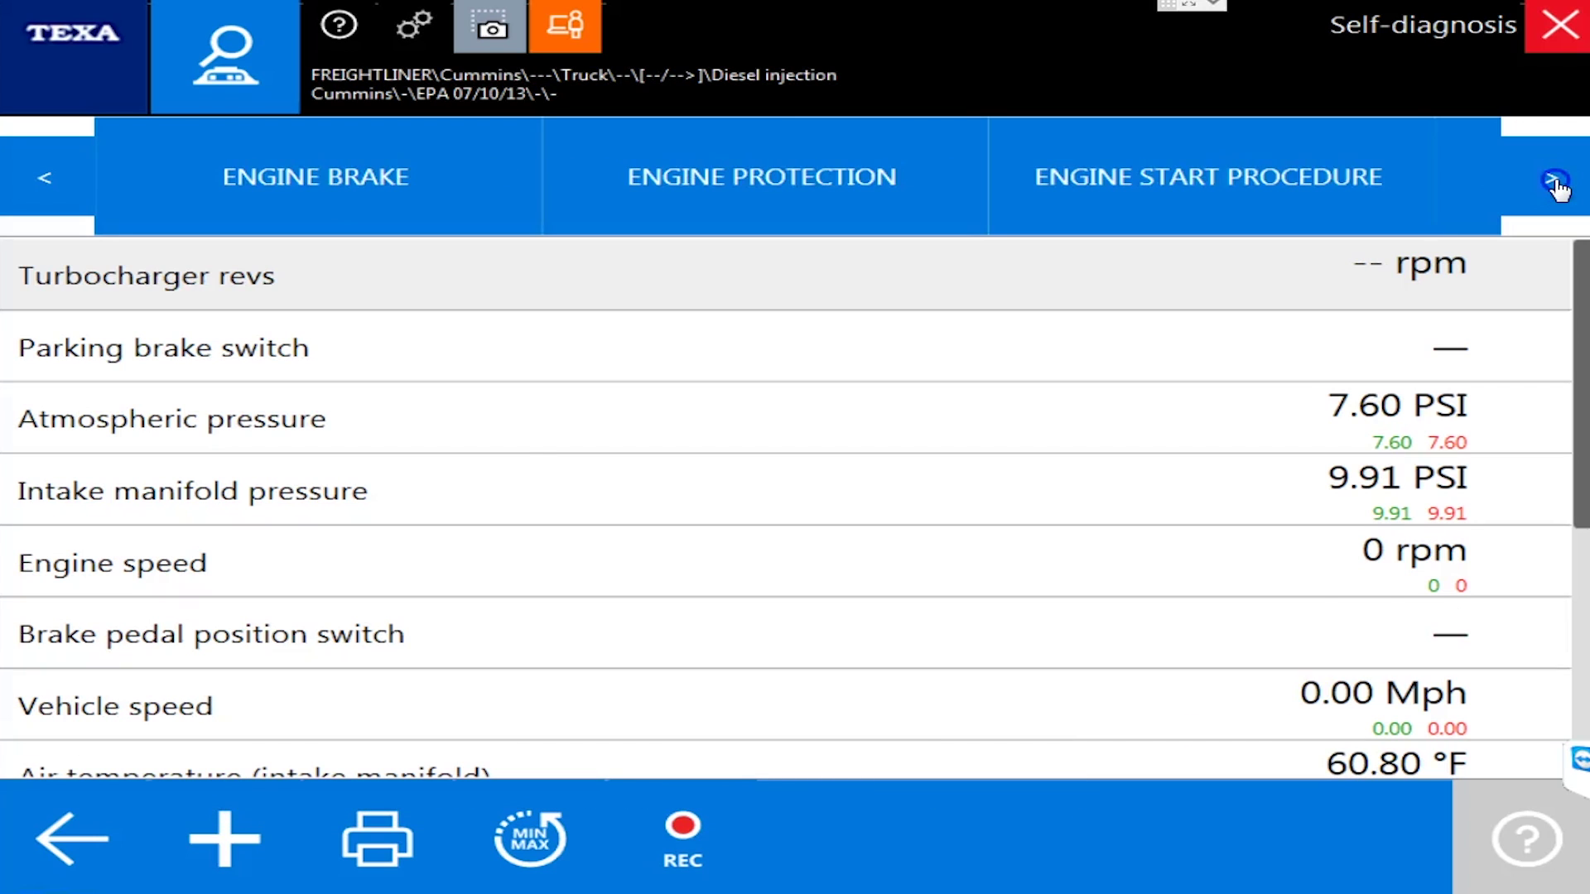
left_click(1554, 184)
left_click(1553, 184)
left_click(1553, 184)
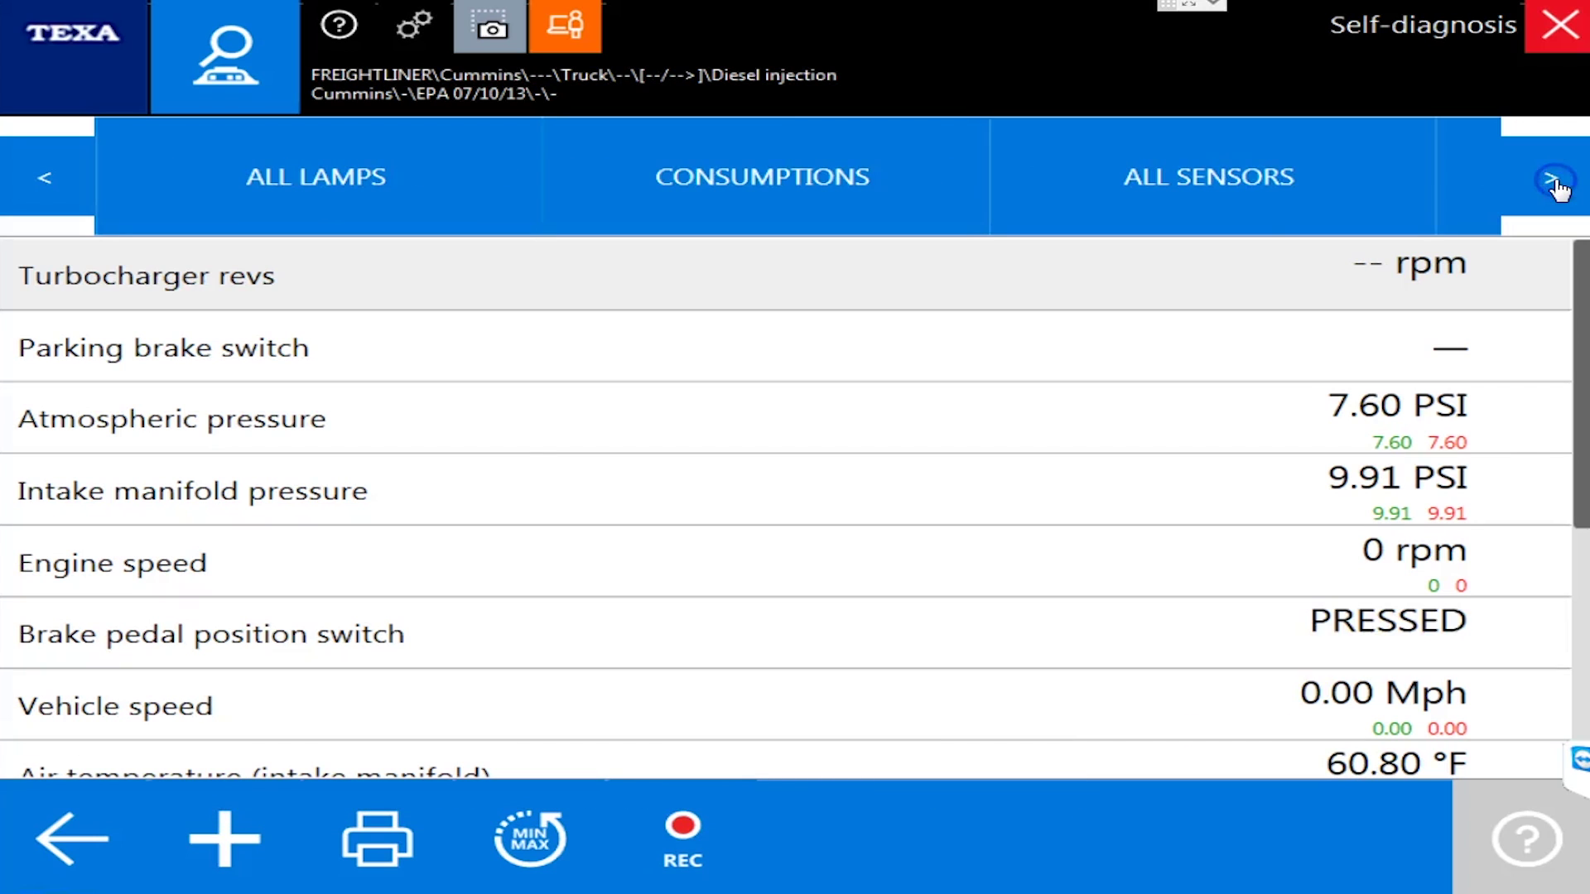
left_click(1554, 184)
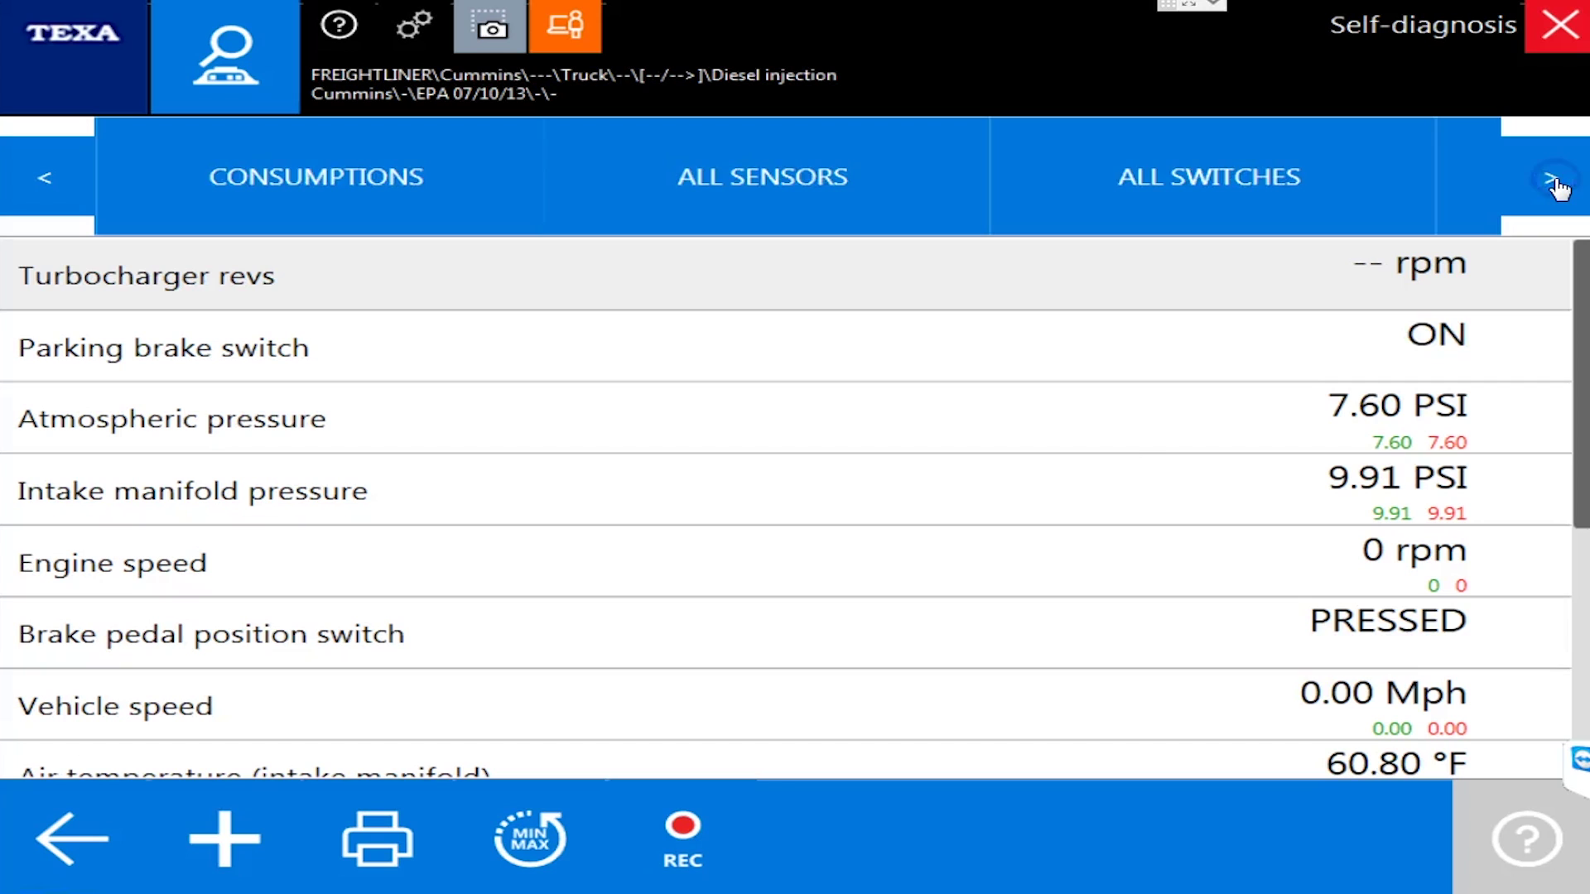
left_click(1553, 184)
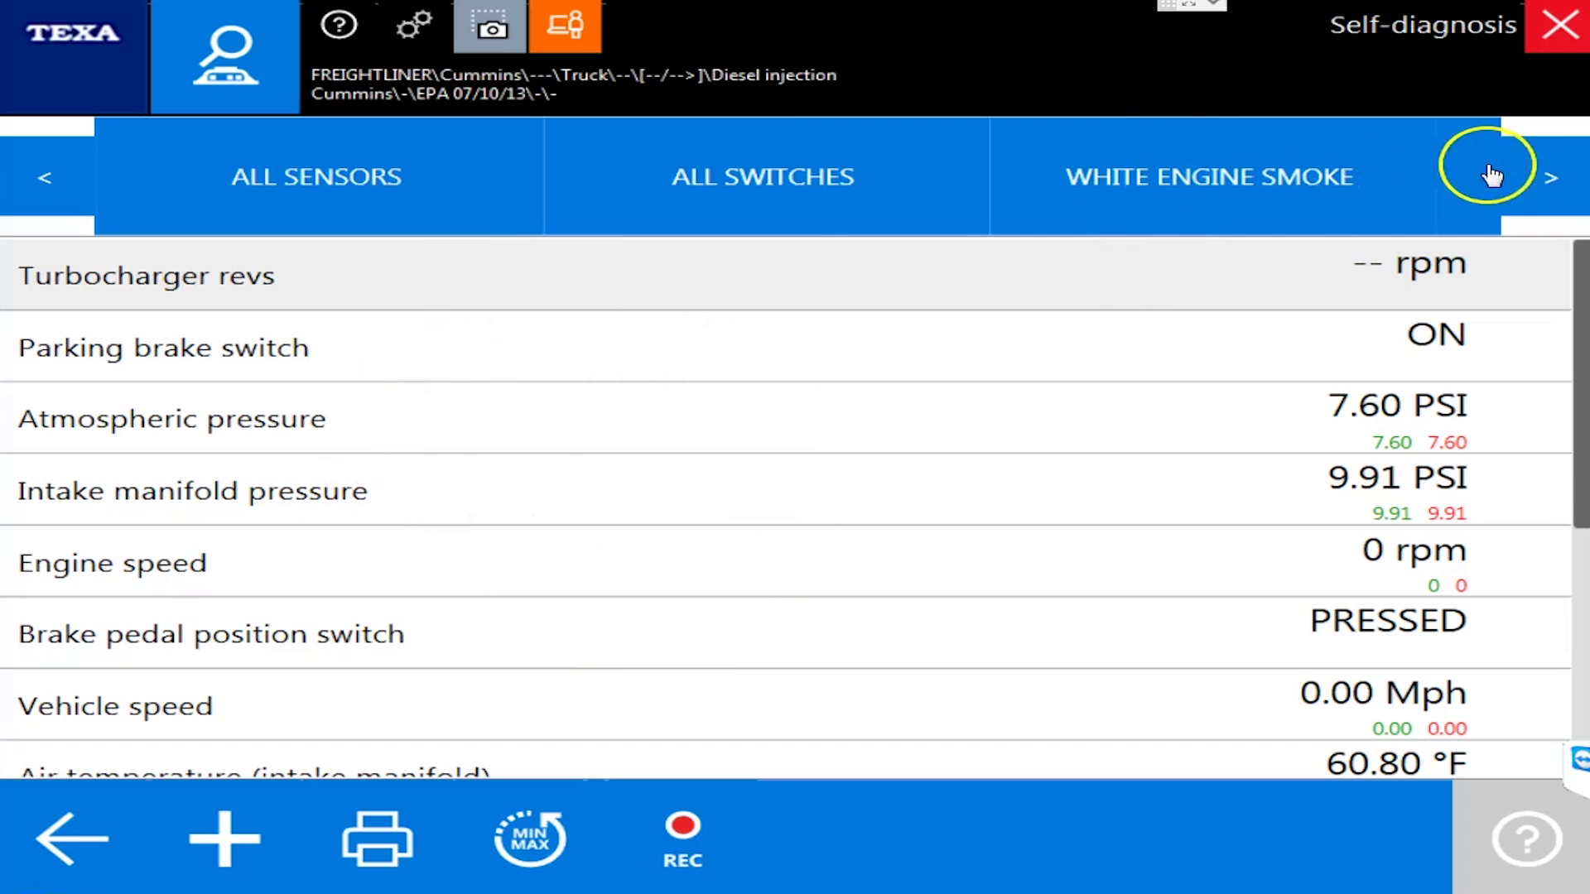
left_click(1540, 178)
left_click(1541, 178)
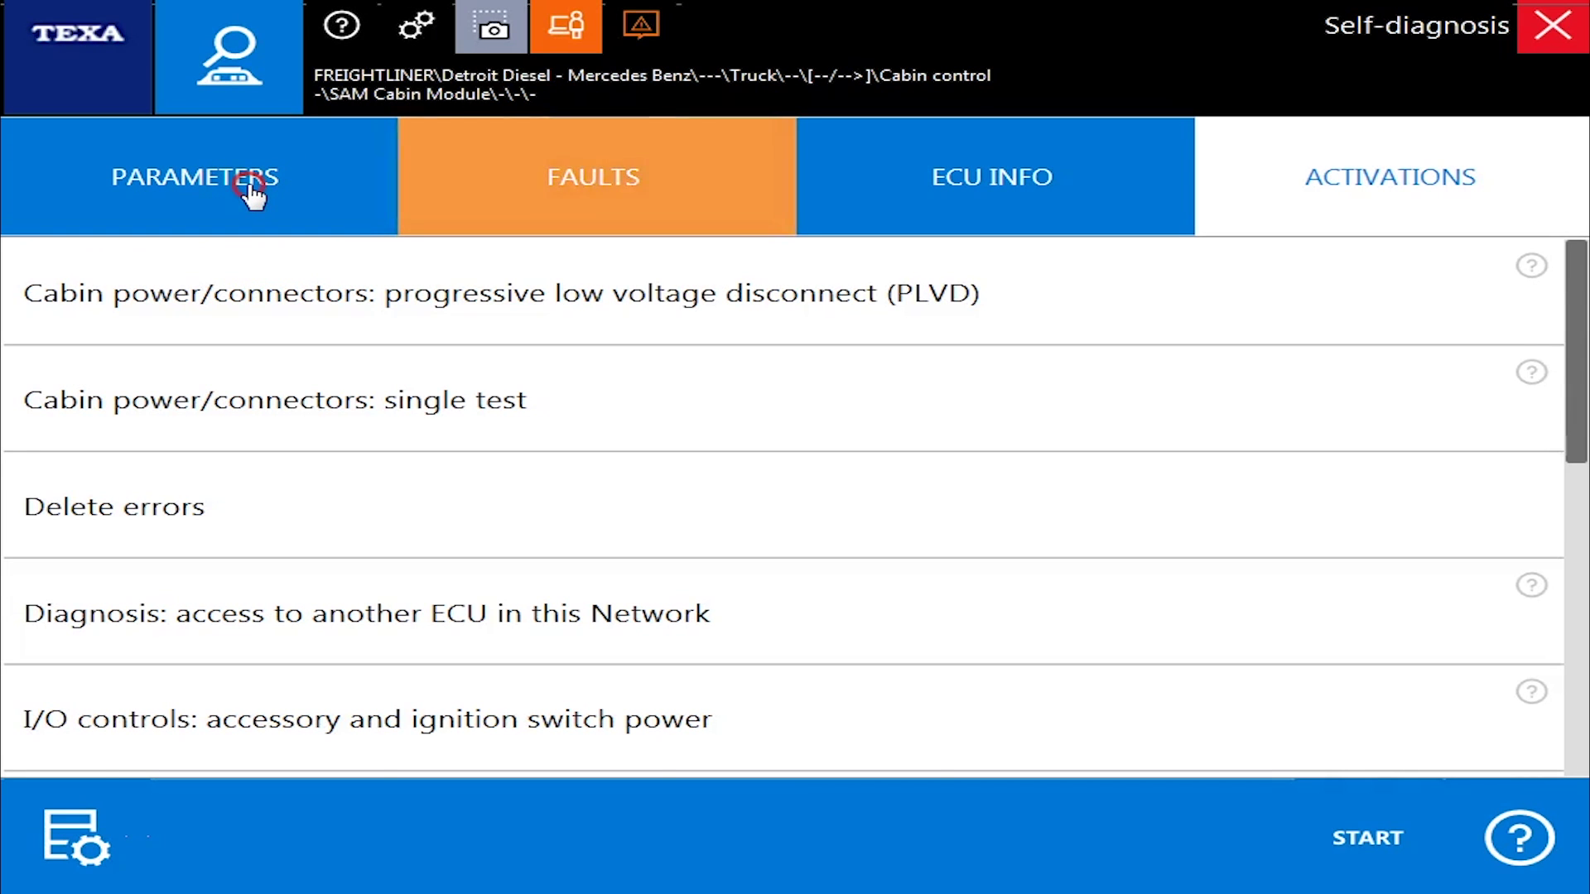
Check the cabin module's faults, then browse live parameters, selecting Cruise control: pause request.
left_click(683, 203)
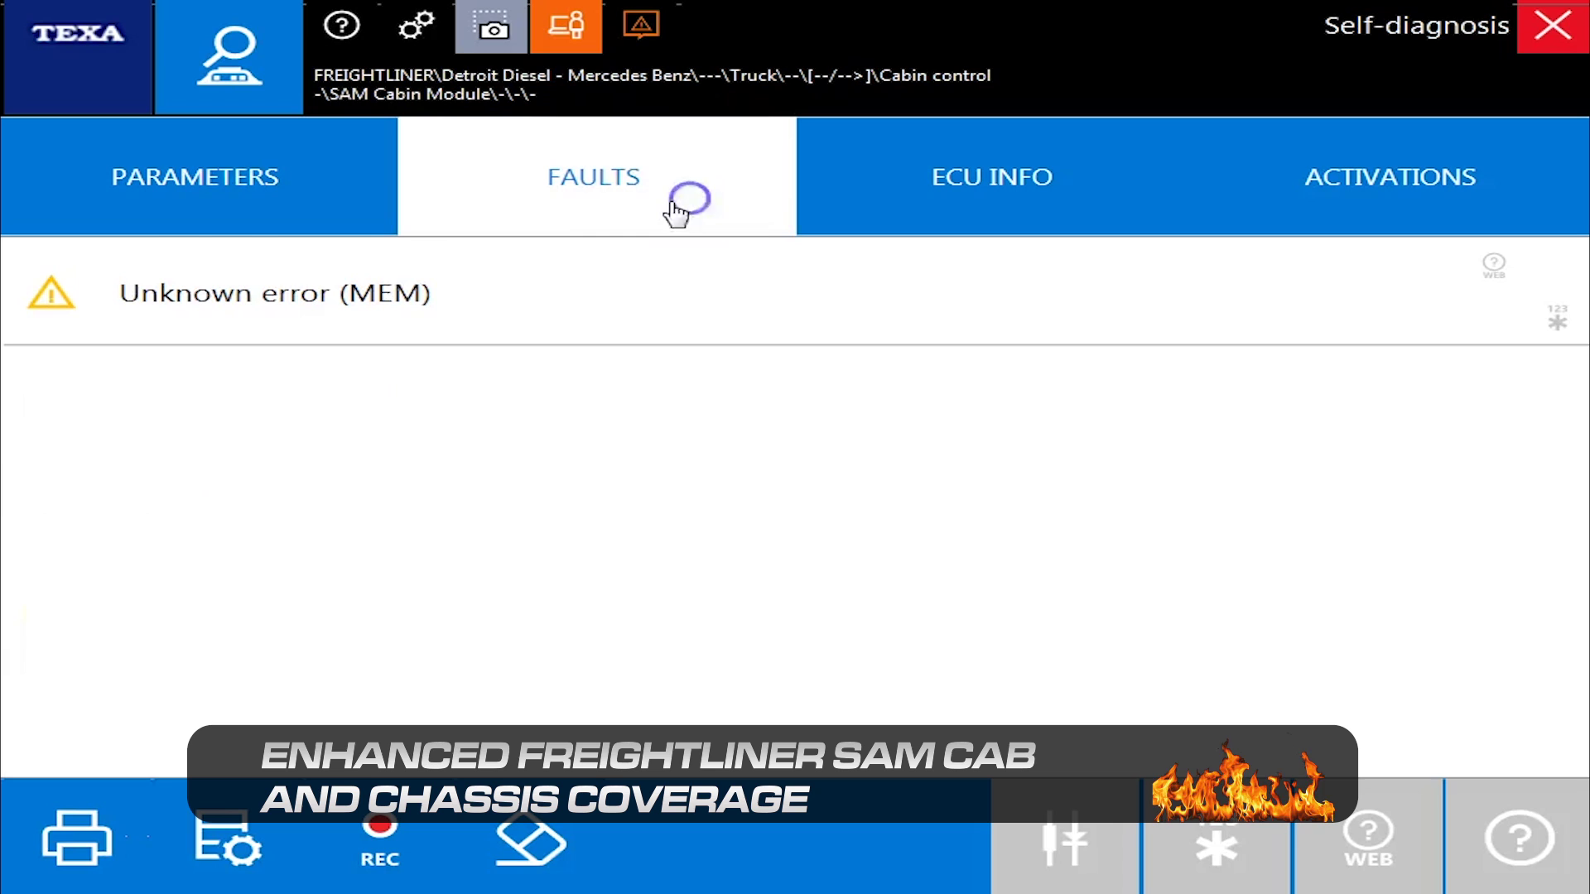
left_click(217, 219)
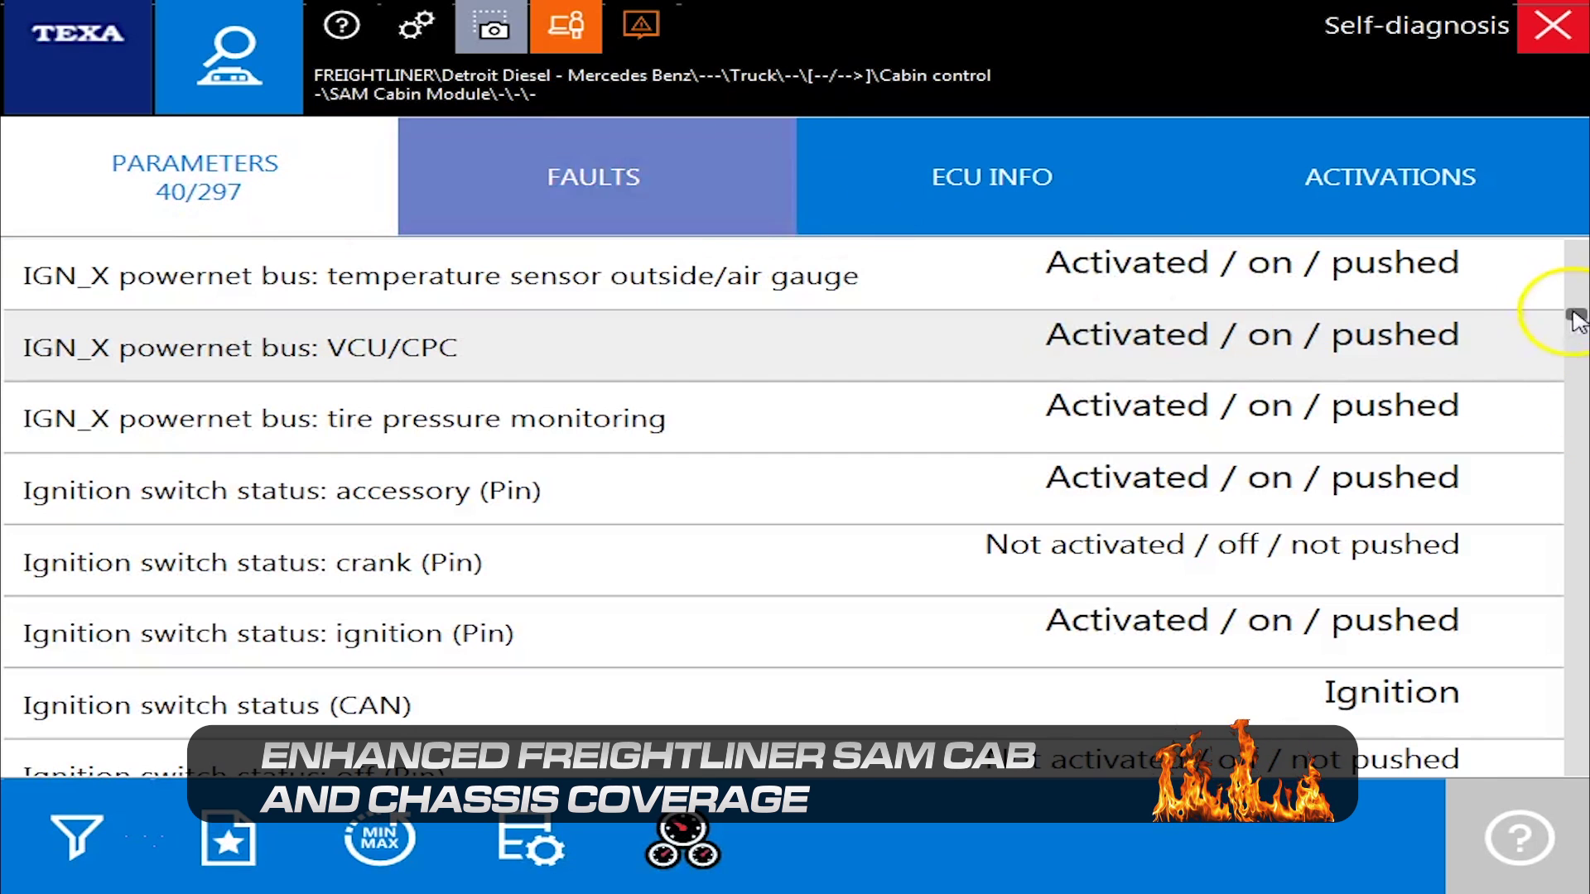
left_click_drag(1576, 318, 1575, 419)
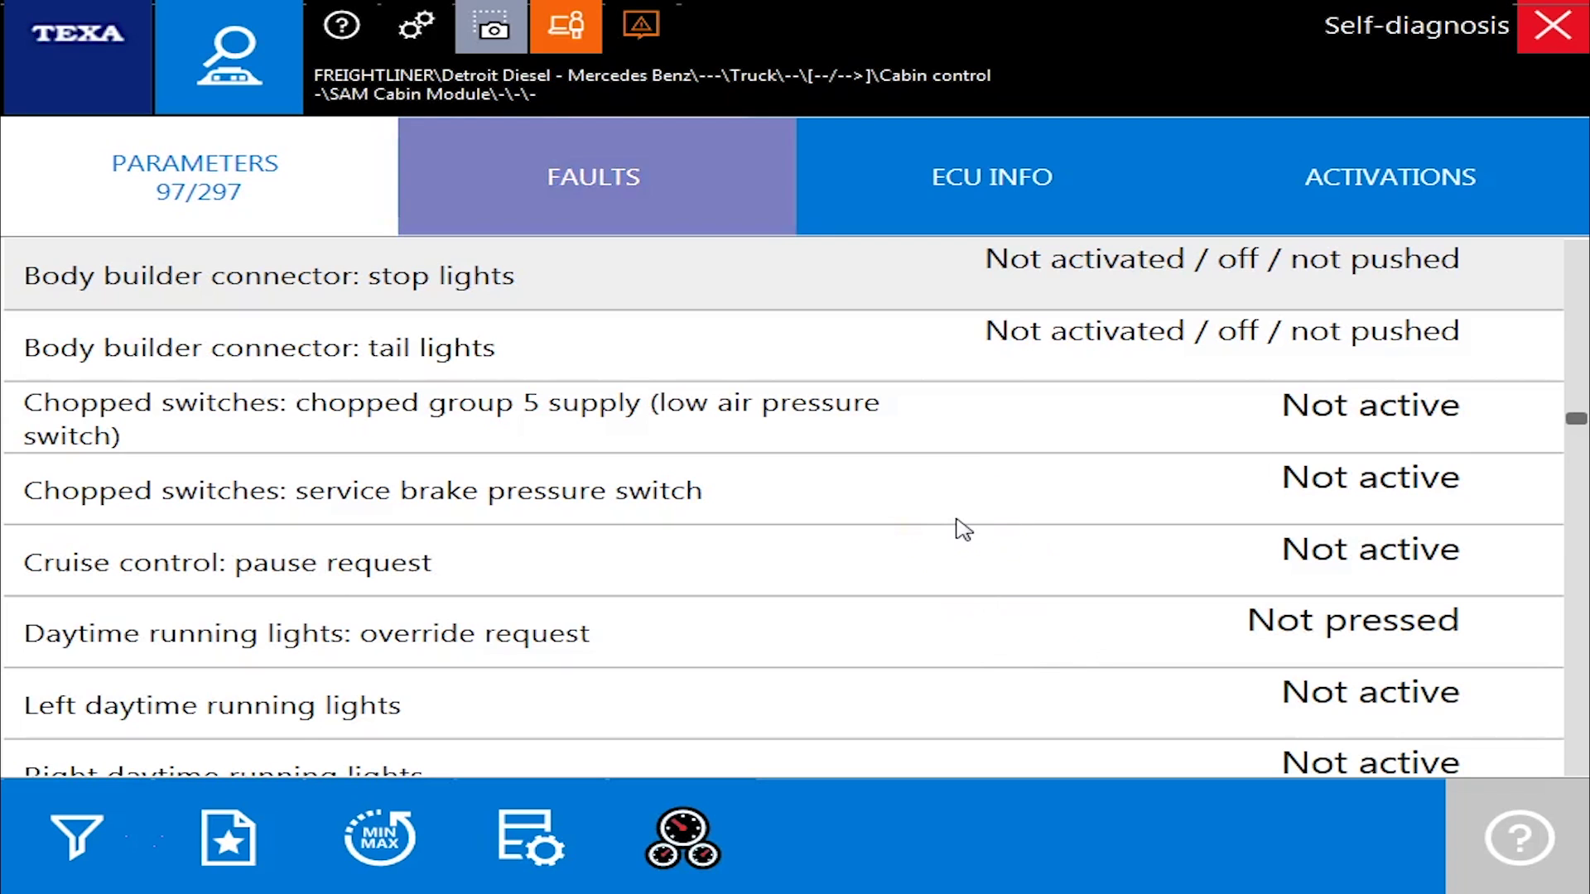
left_click(963, 530)
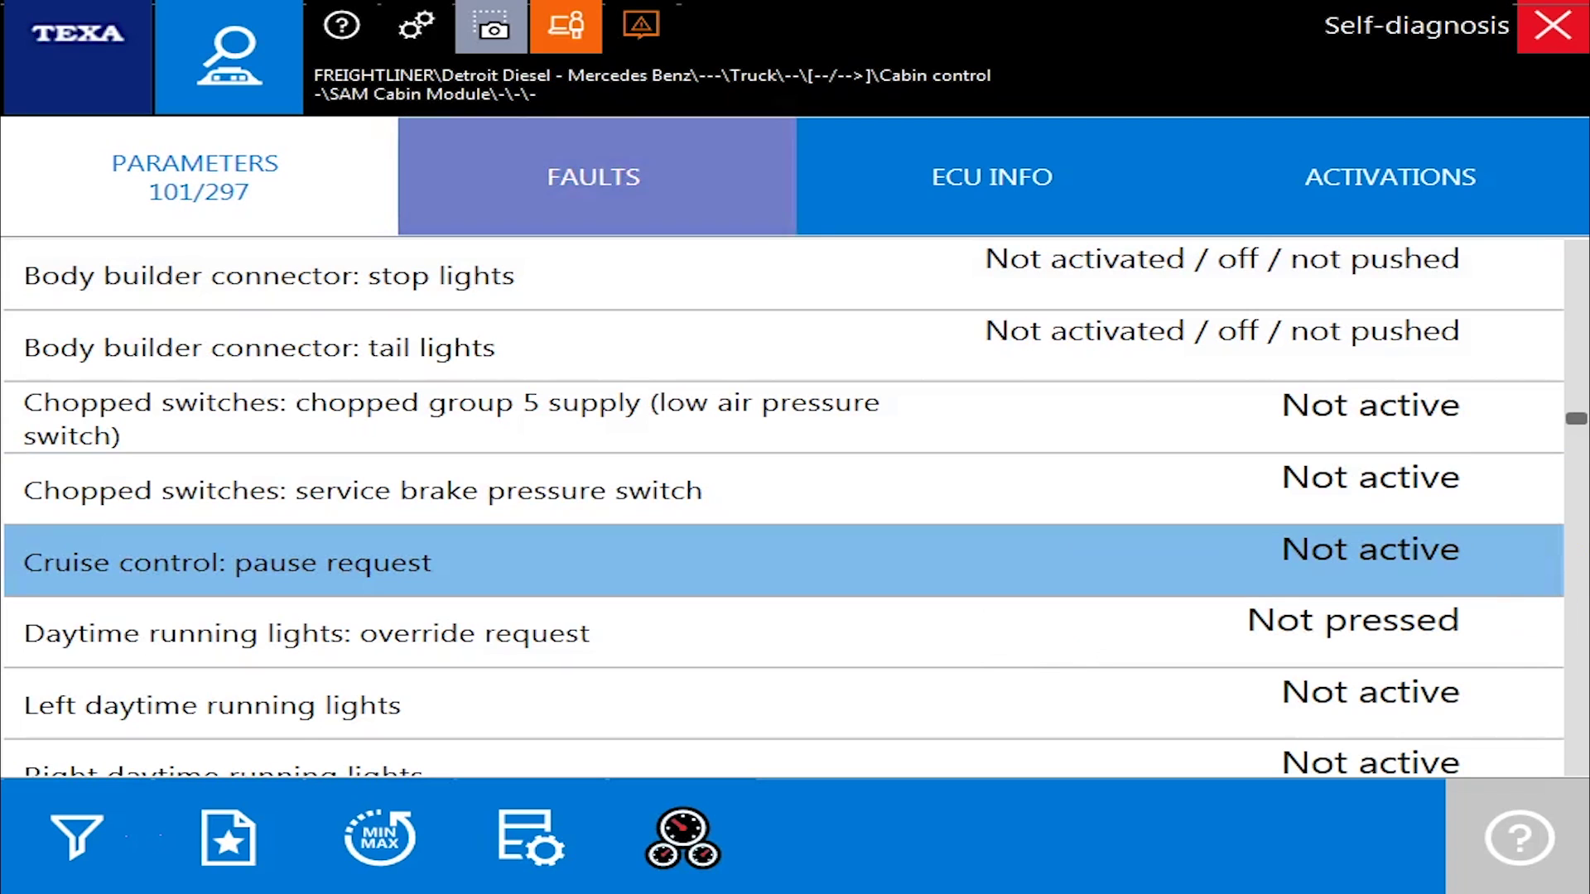
left_click(1571, 710)
left_click(1570, 712)
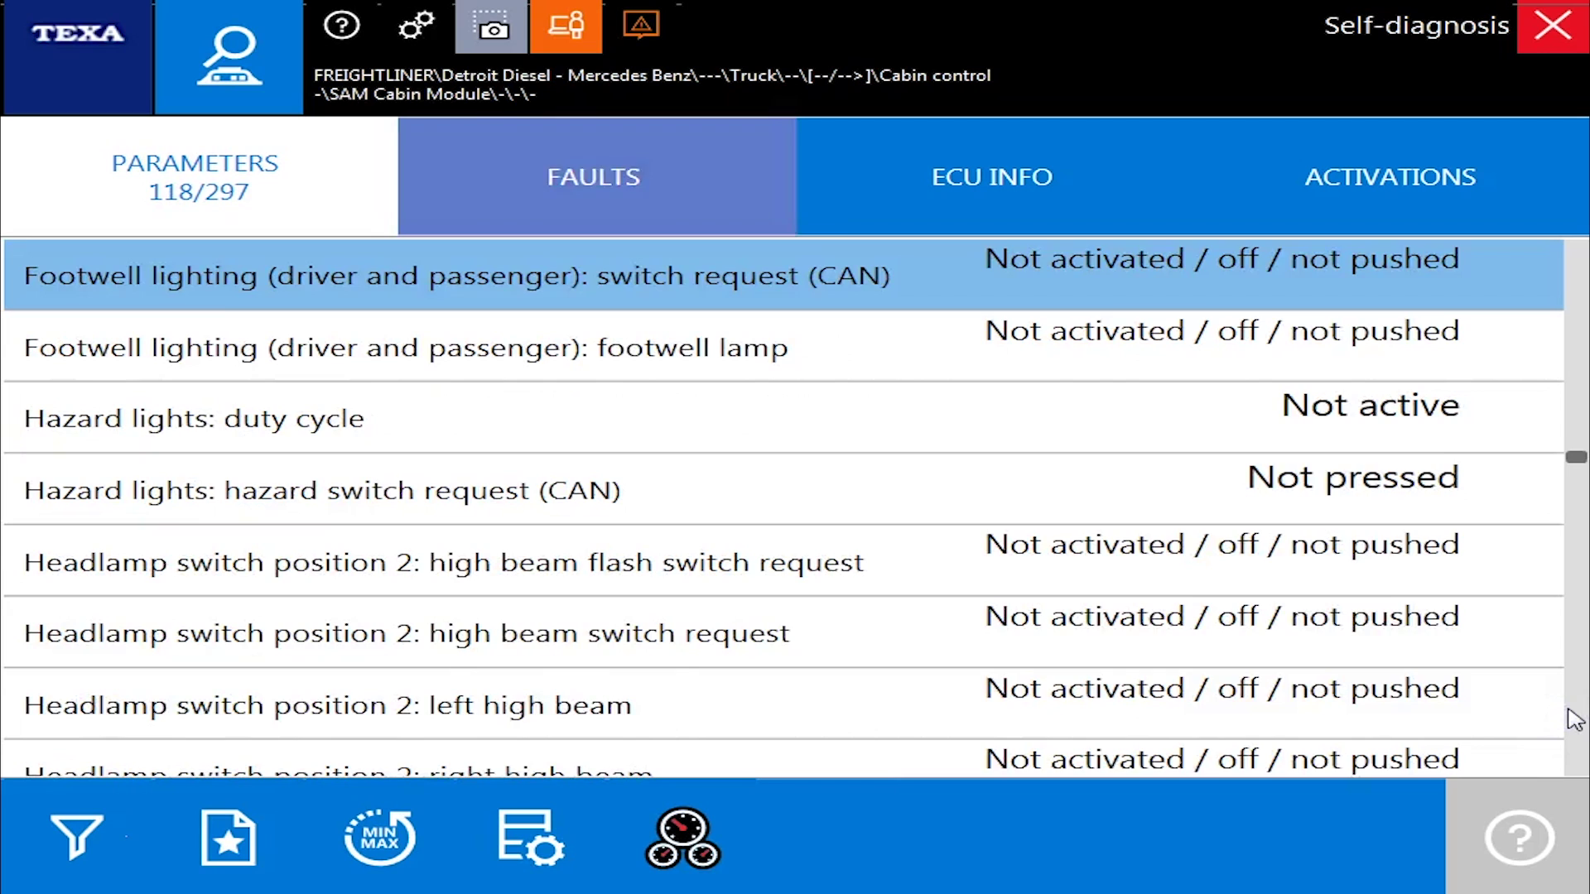
Page to the interior lighting parameters, then show the Unknown error (MEM) fault detail.
left_click(1571, 712)
scroll(238, 312, "down", 2)
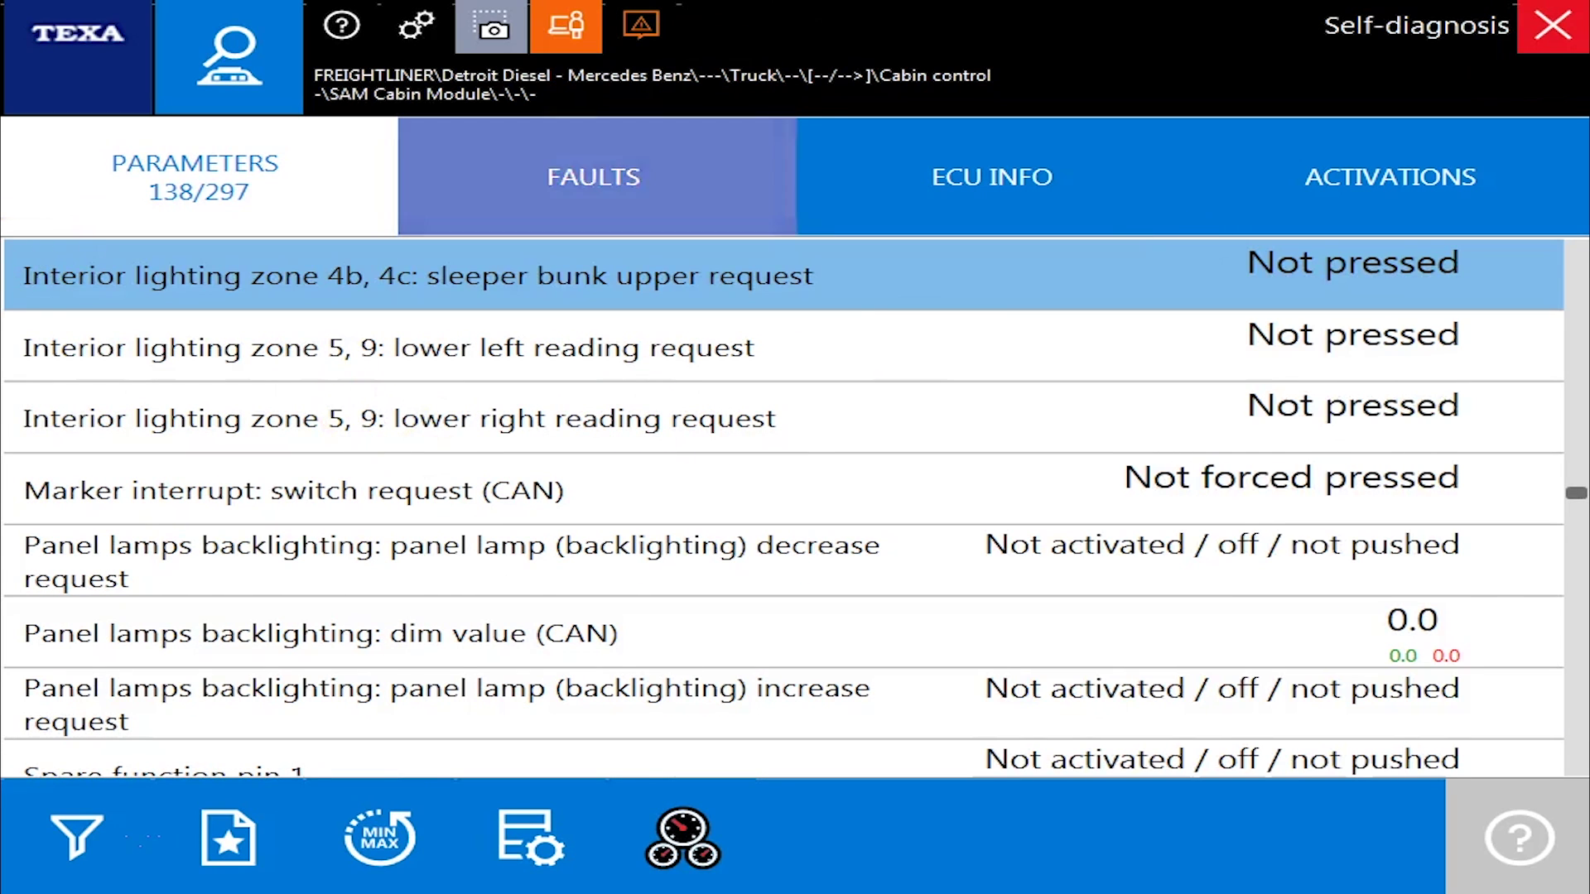
left_click(735, 229)
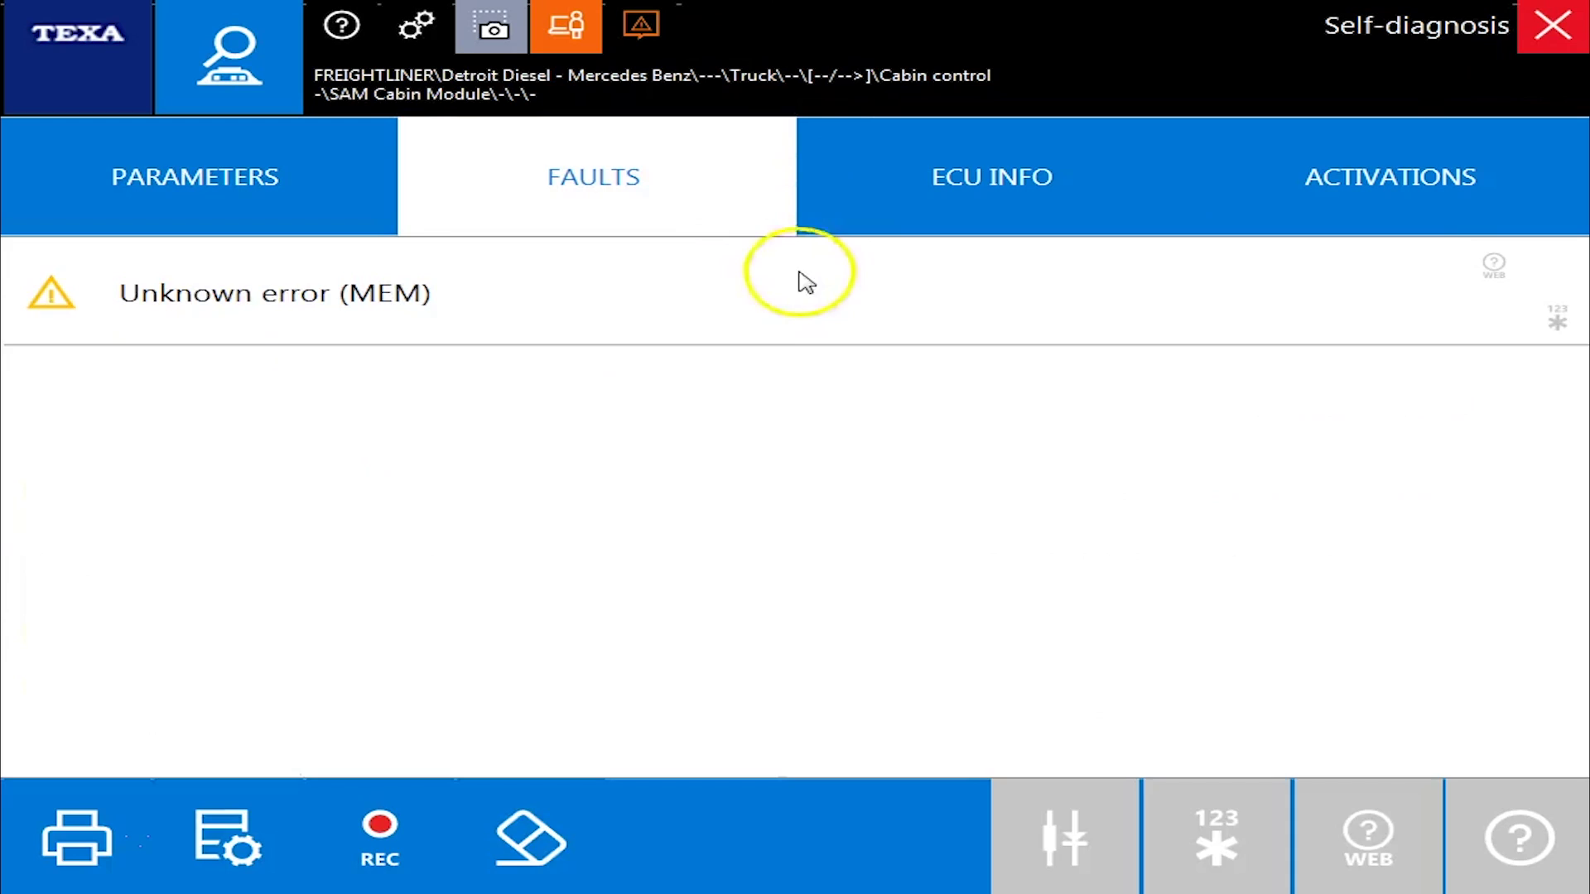
left_click(784, 294)
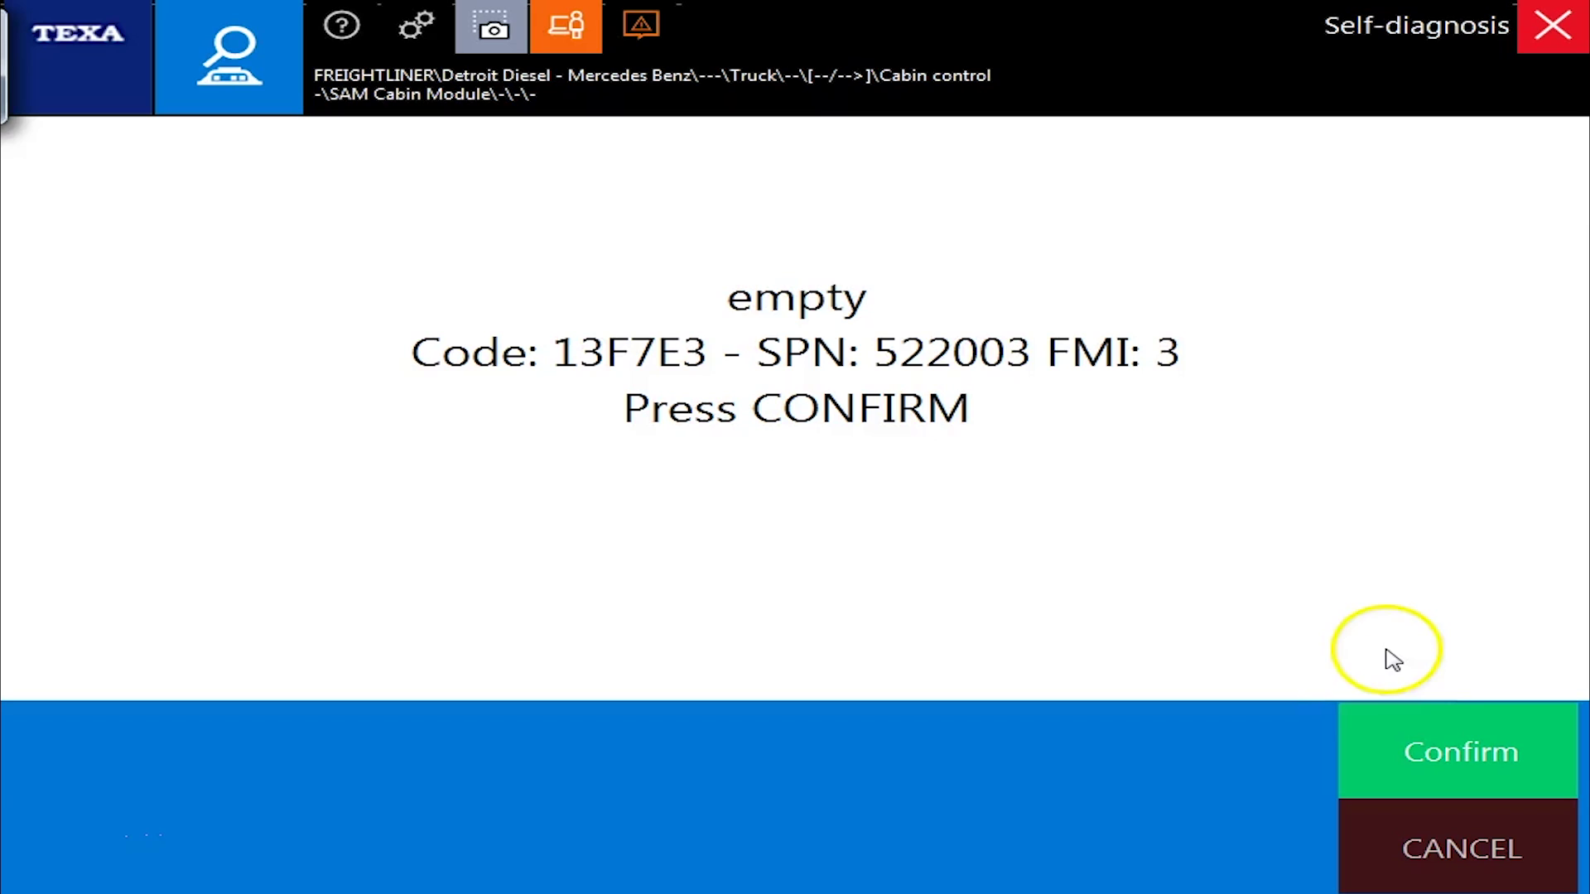
Close the fault detail, view ECU INFO, and scroll the ACTIVATIONS list to electric horn.
left_click(1423, 734)
left_click(947, 188)
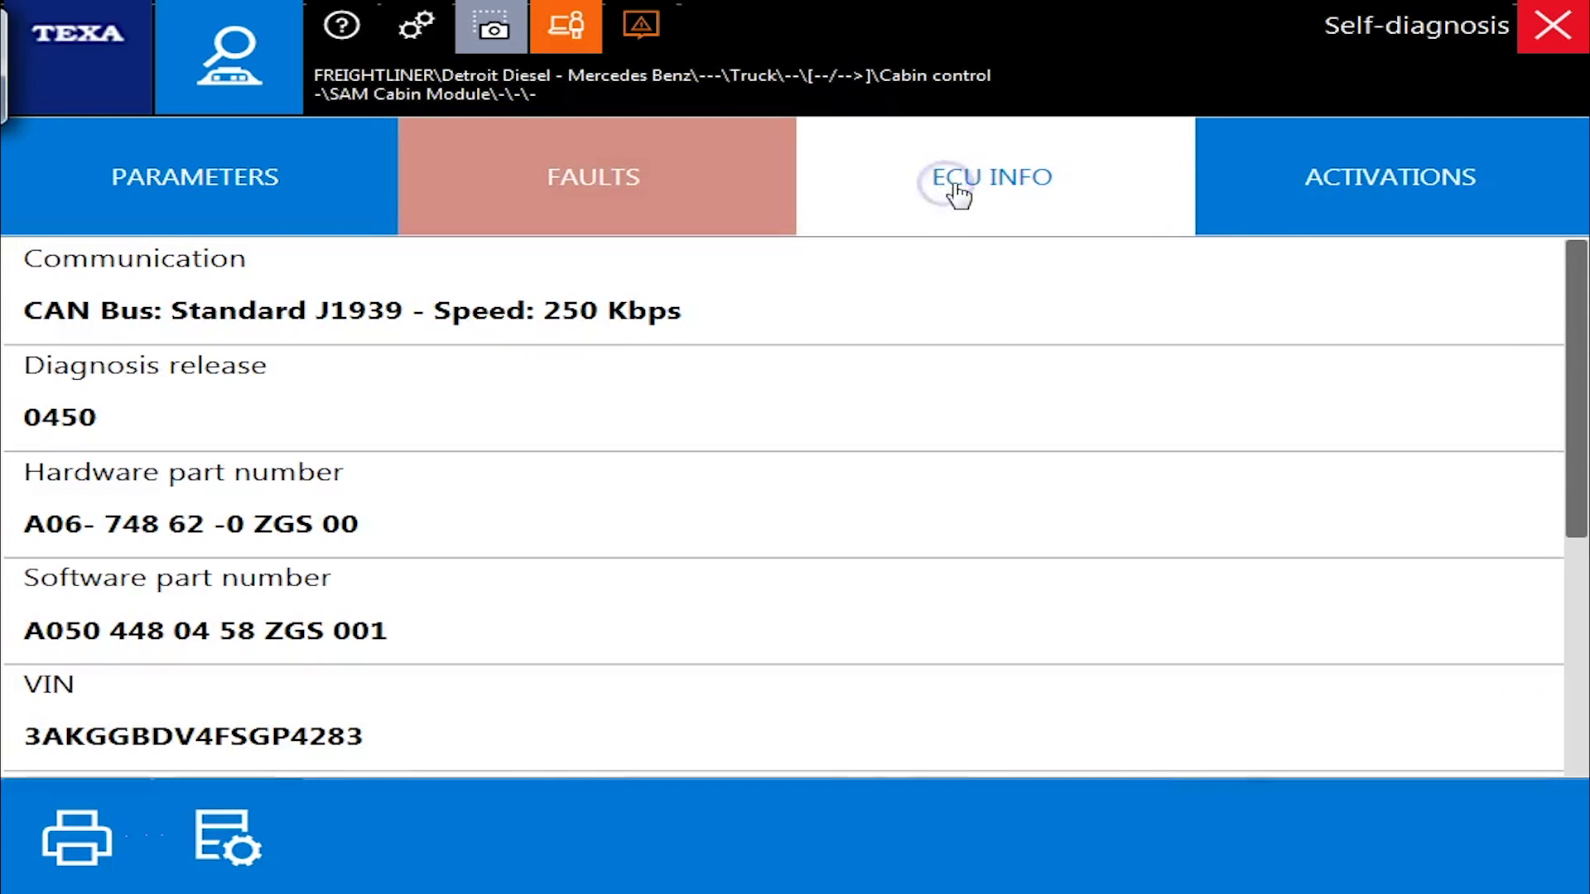
left_click(1345, 204)
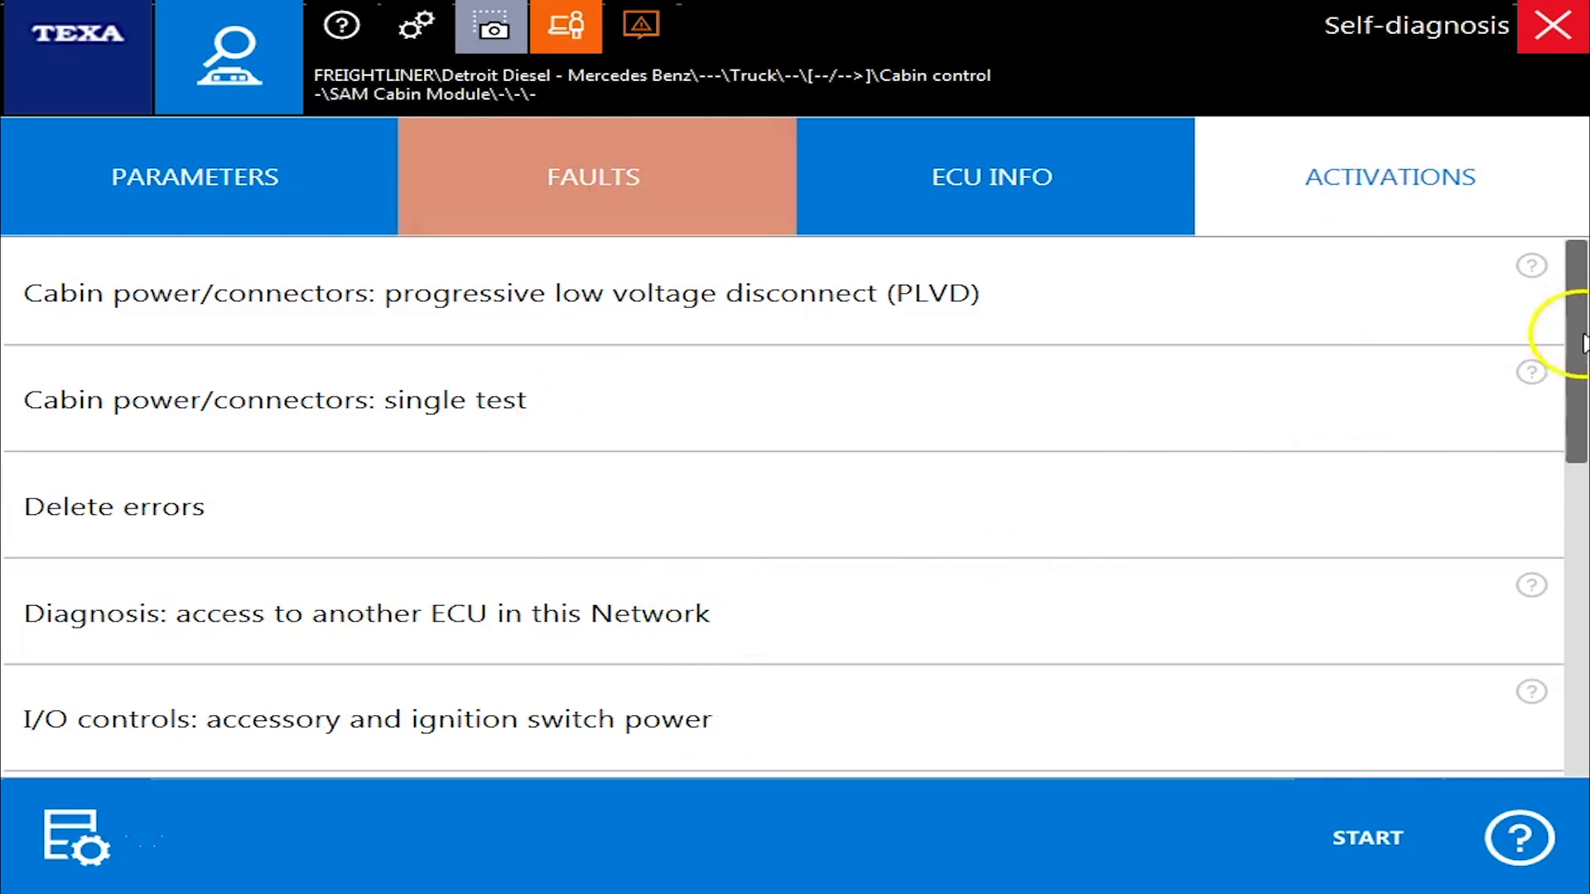
left_click_drag(1573, 355, 1578, 630)
Start the electric horn activation test, cancel it, and navigate to the BRAKE & SUSPENSION SYSTEM brand list.
left_click(1313, 586)
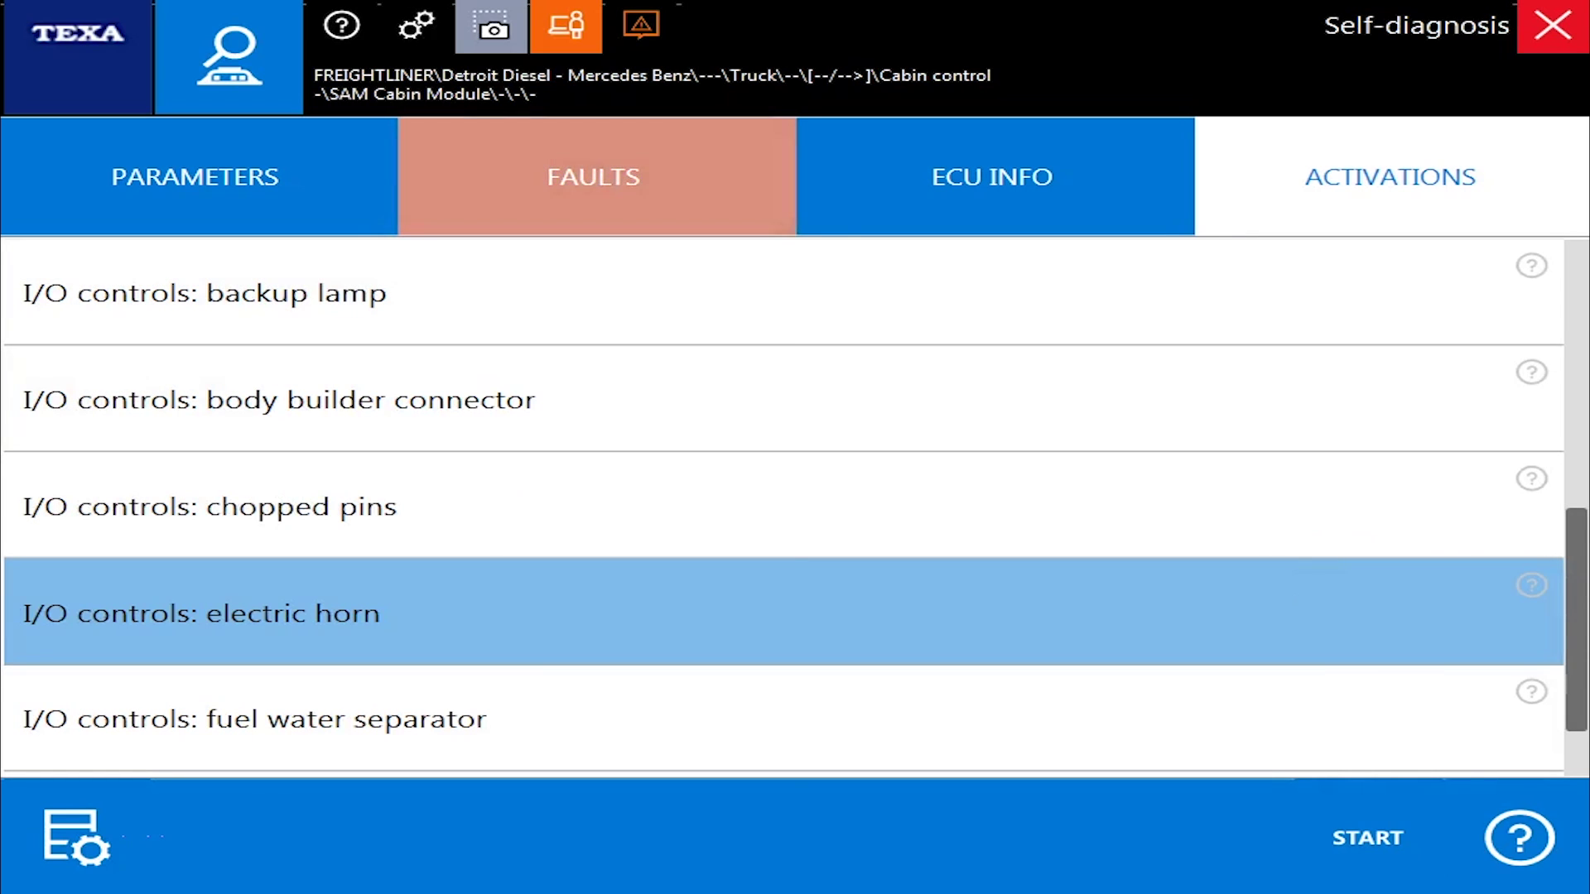
left_click(1342, 823)
left_click(1452, 752)
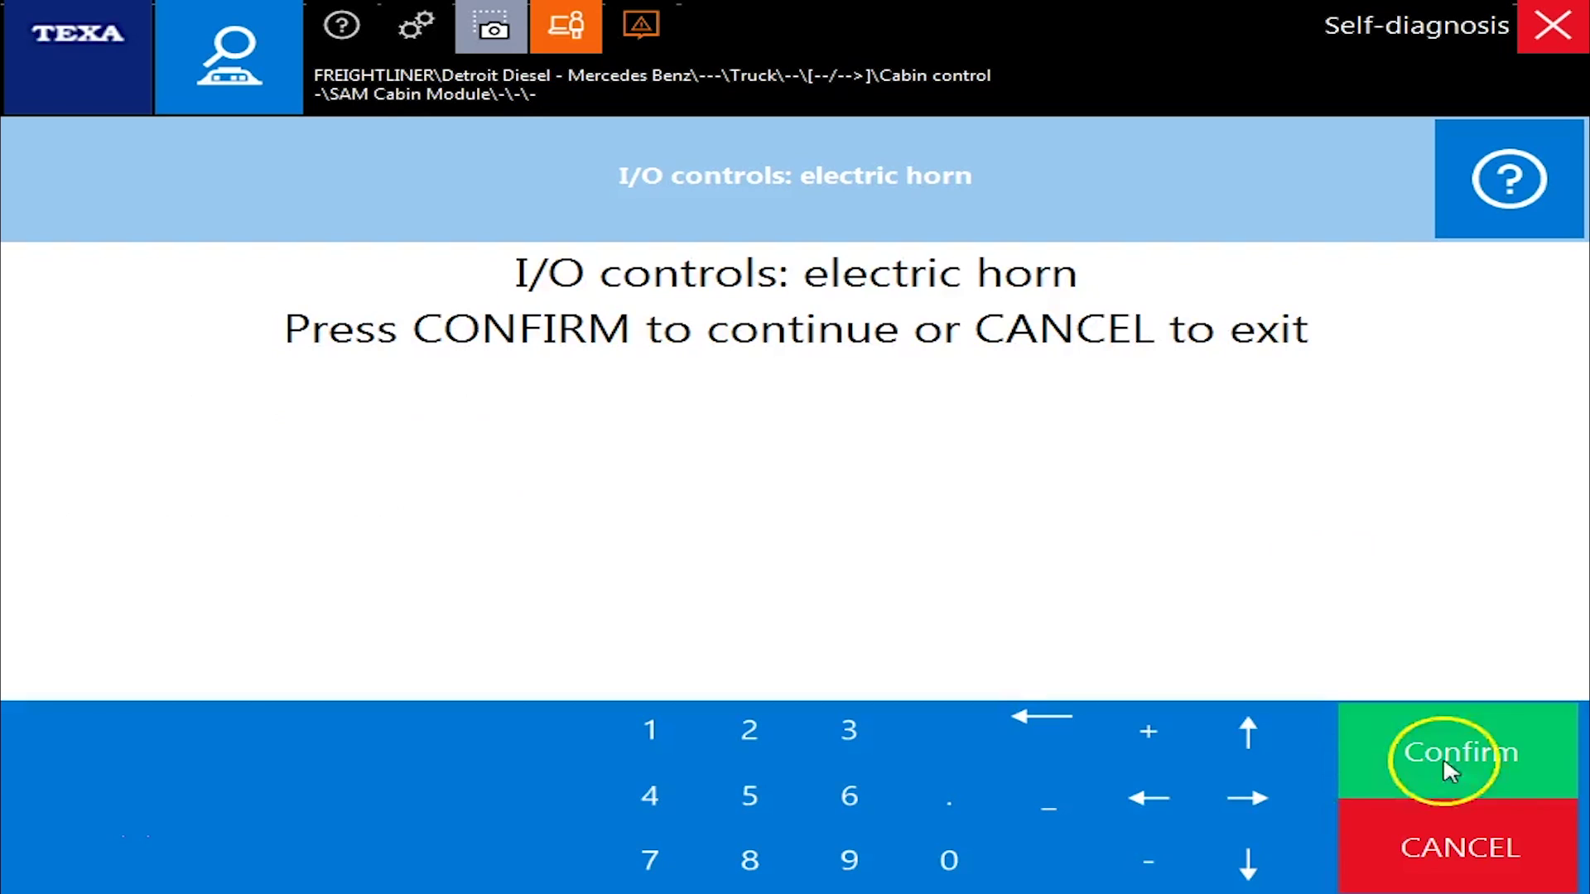
left_click(1412, 749)
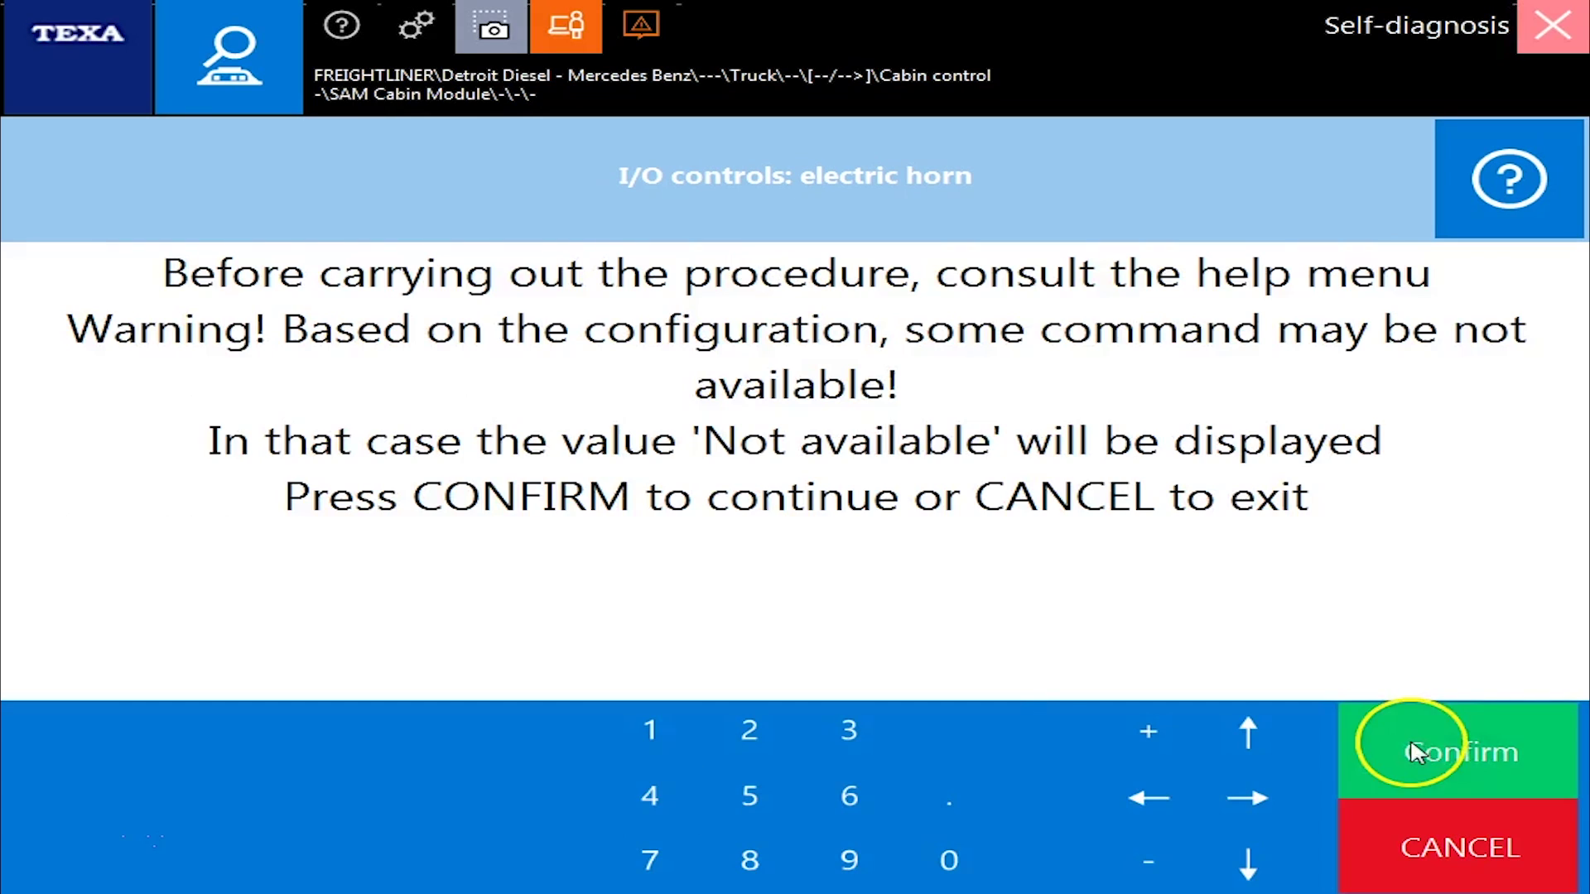
left_click(1508, 742)
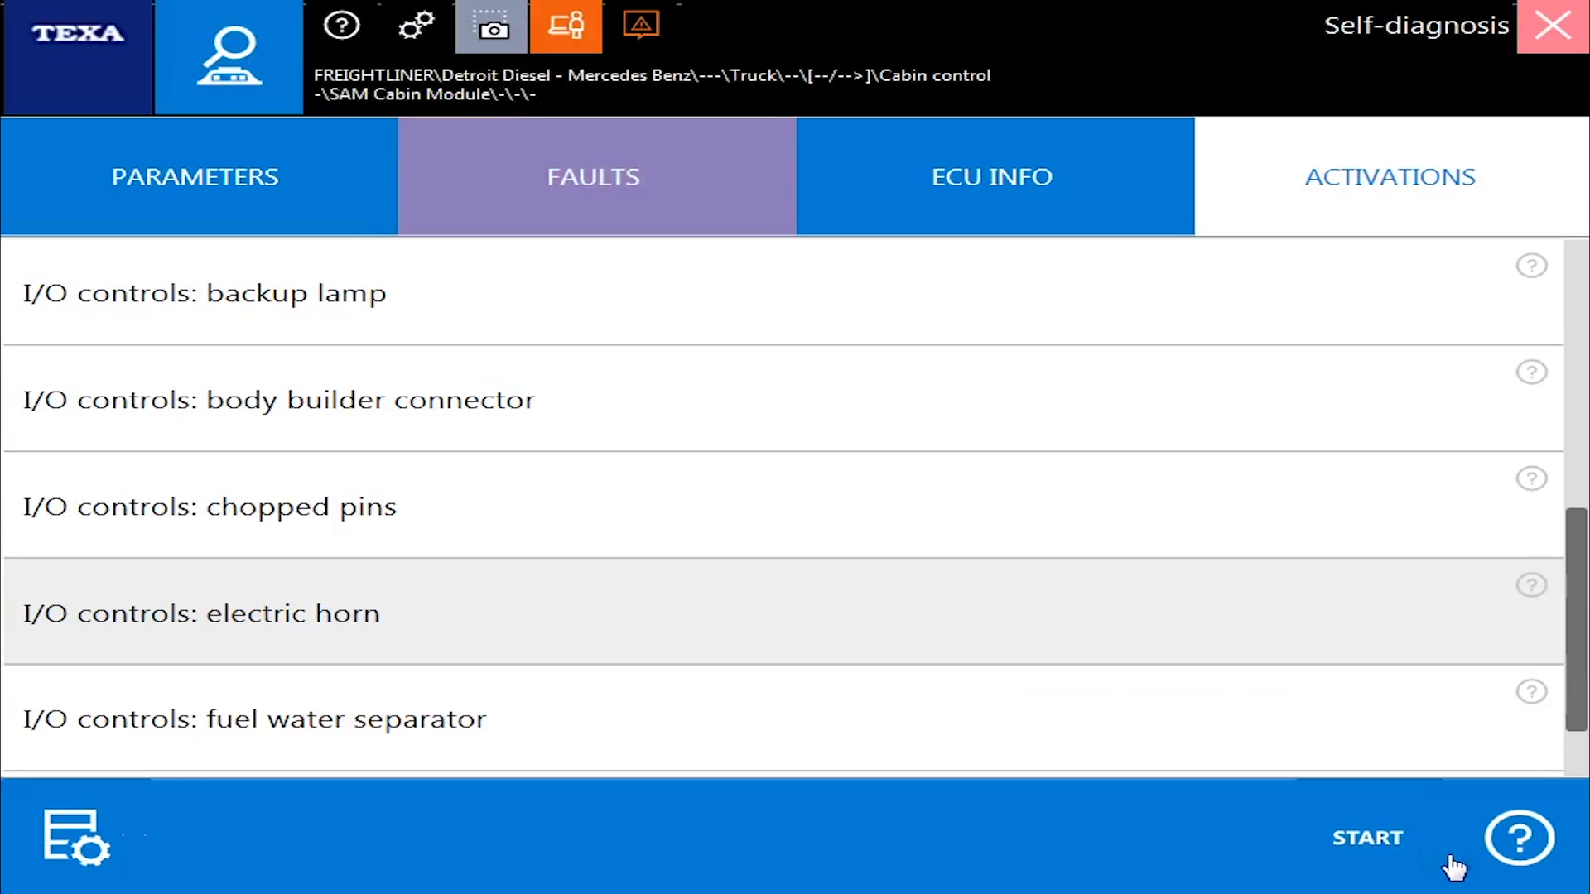
left_click(1038, 235)
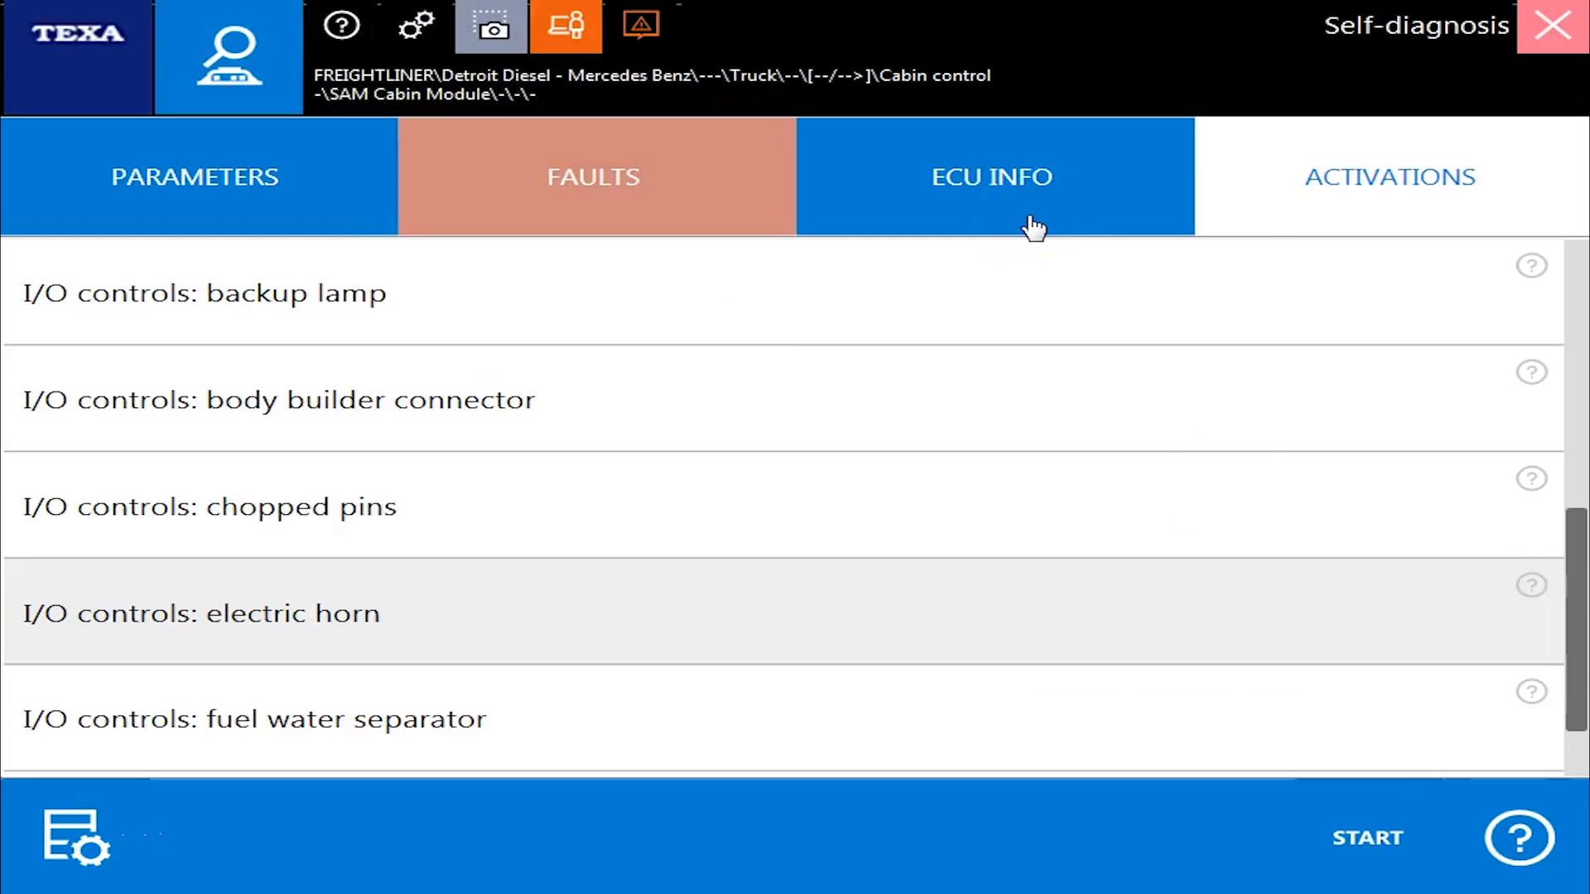
left_click(1126, 213)
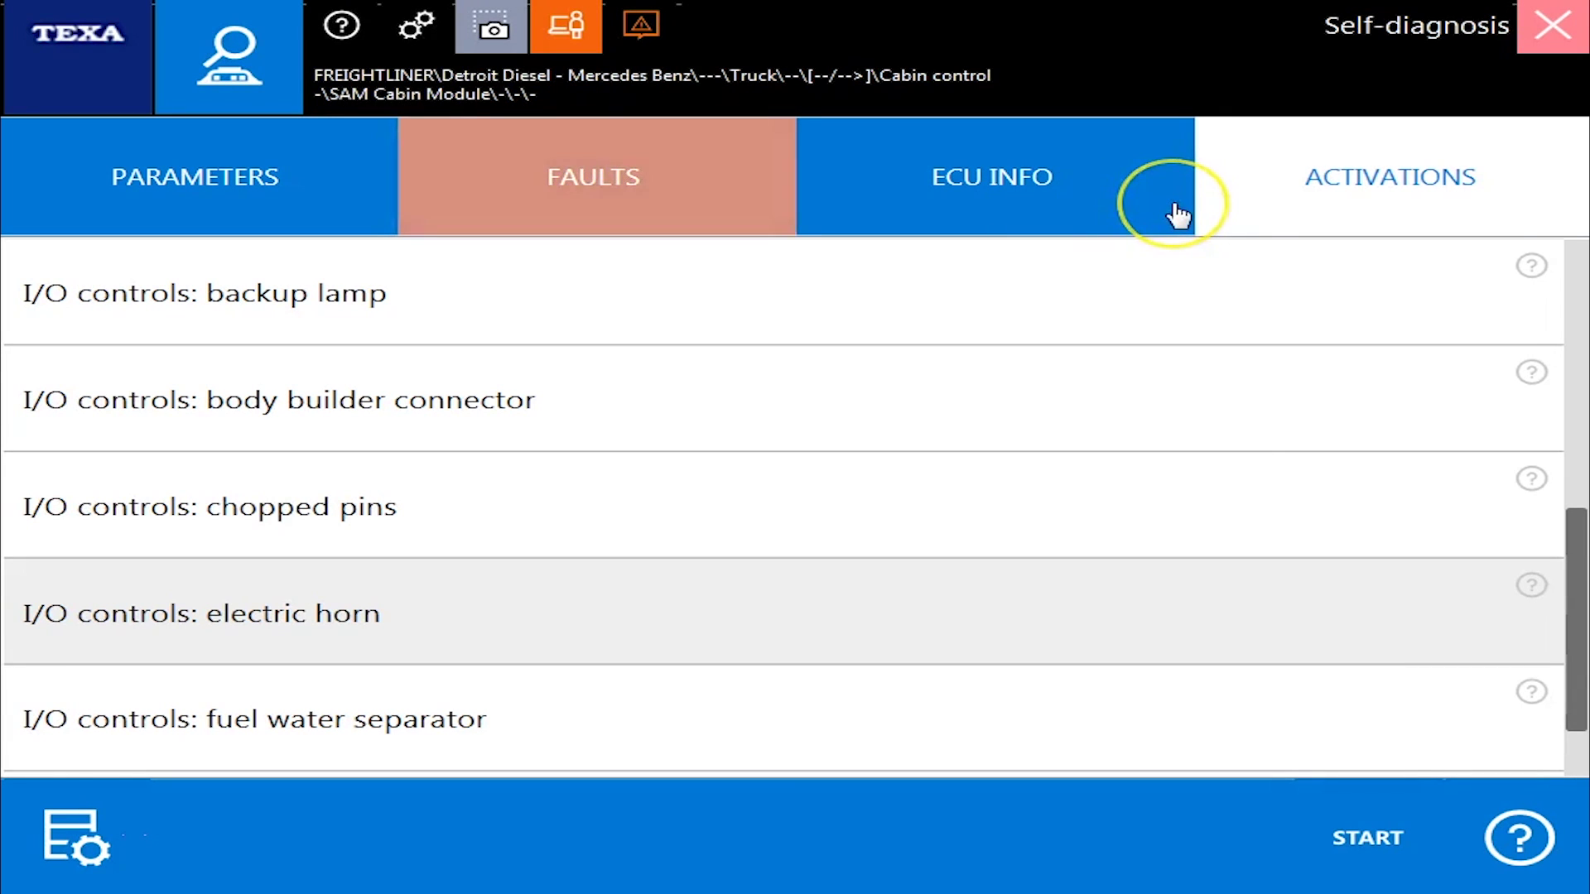
left_click(1297, 141)
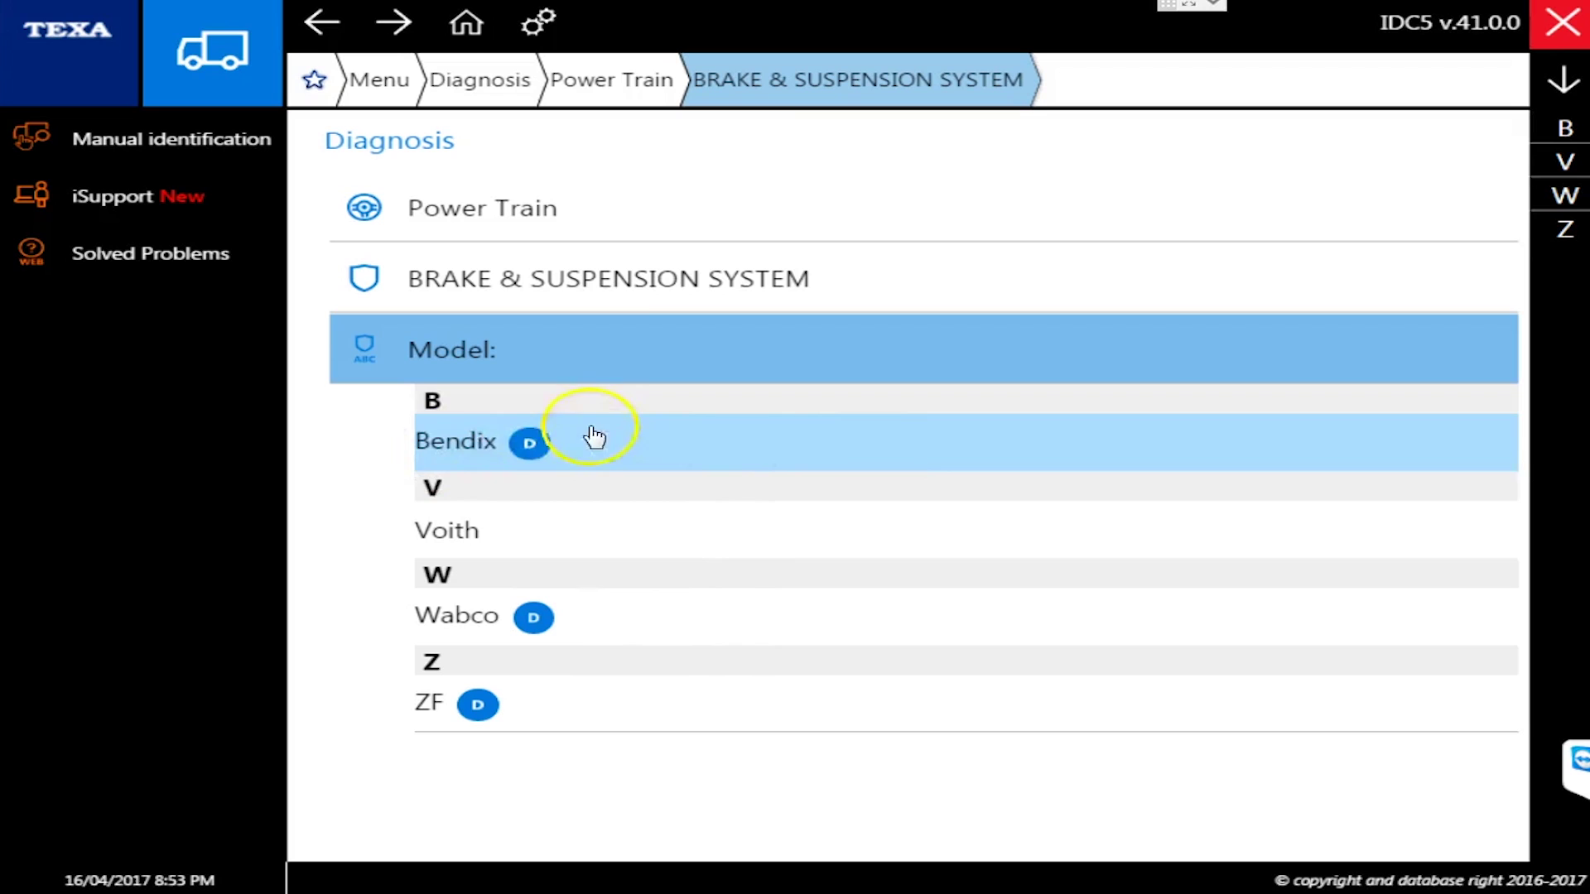
In Bendix ABS, browse the Brakes activation tests: Chuff test and axle modulator test details.
left_click(650, 457)
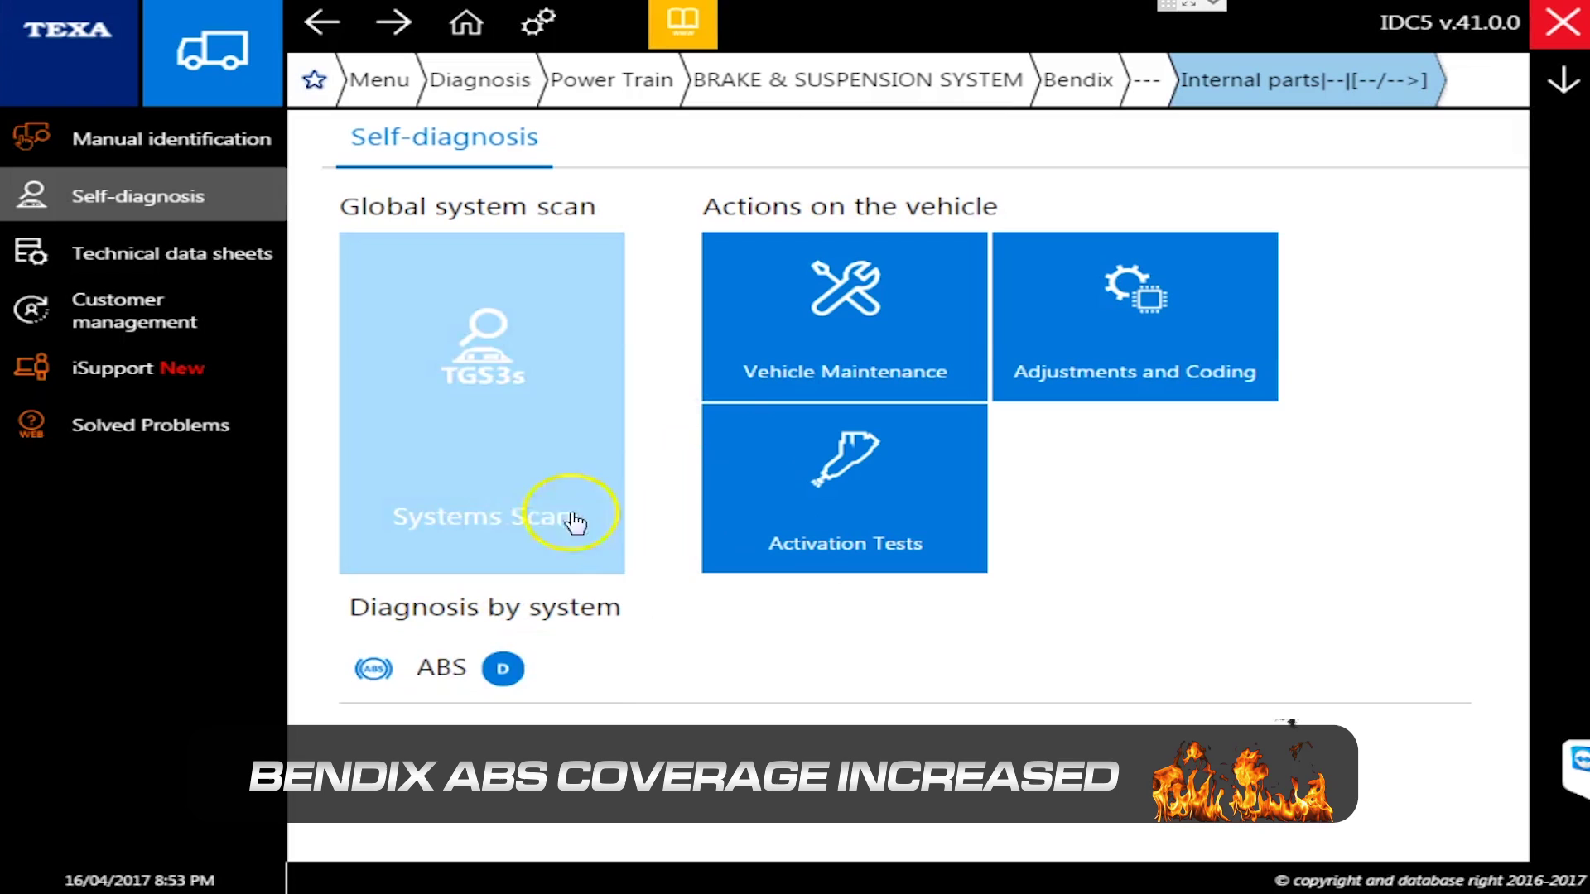
left_click(589, 674)
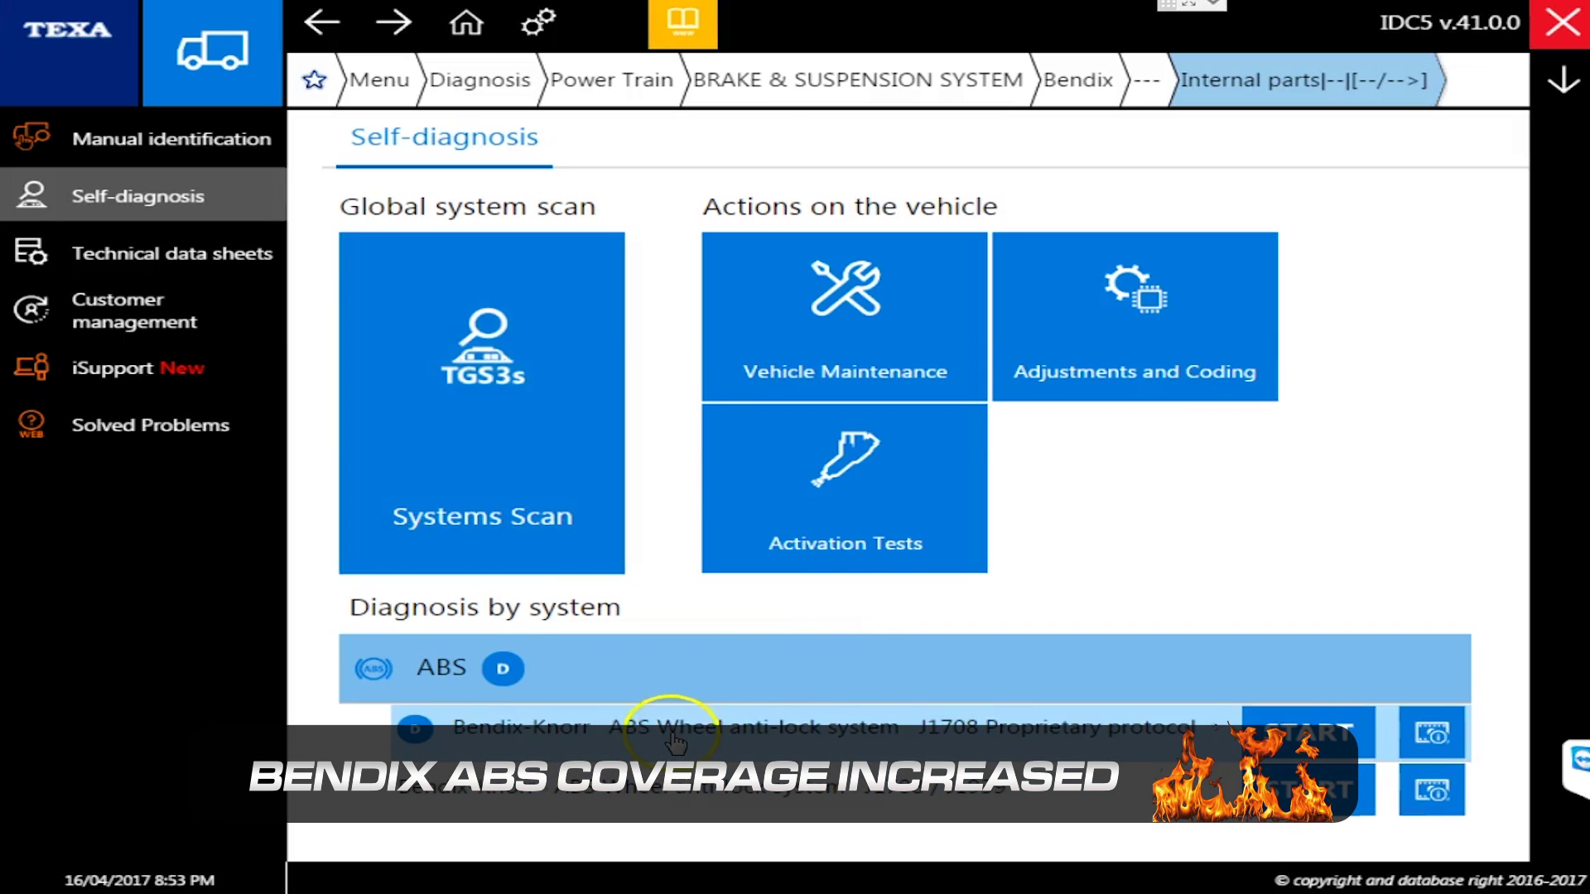
left_click(880, 523)
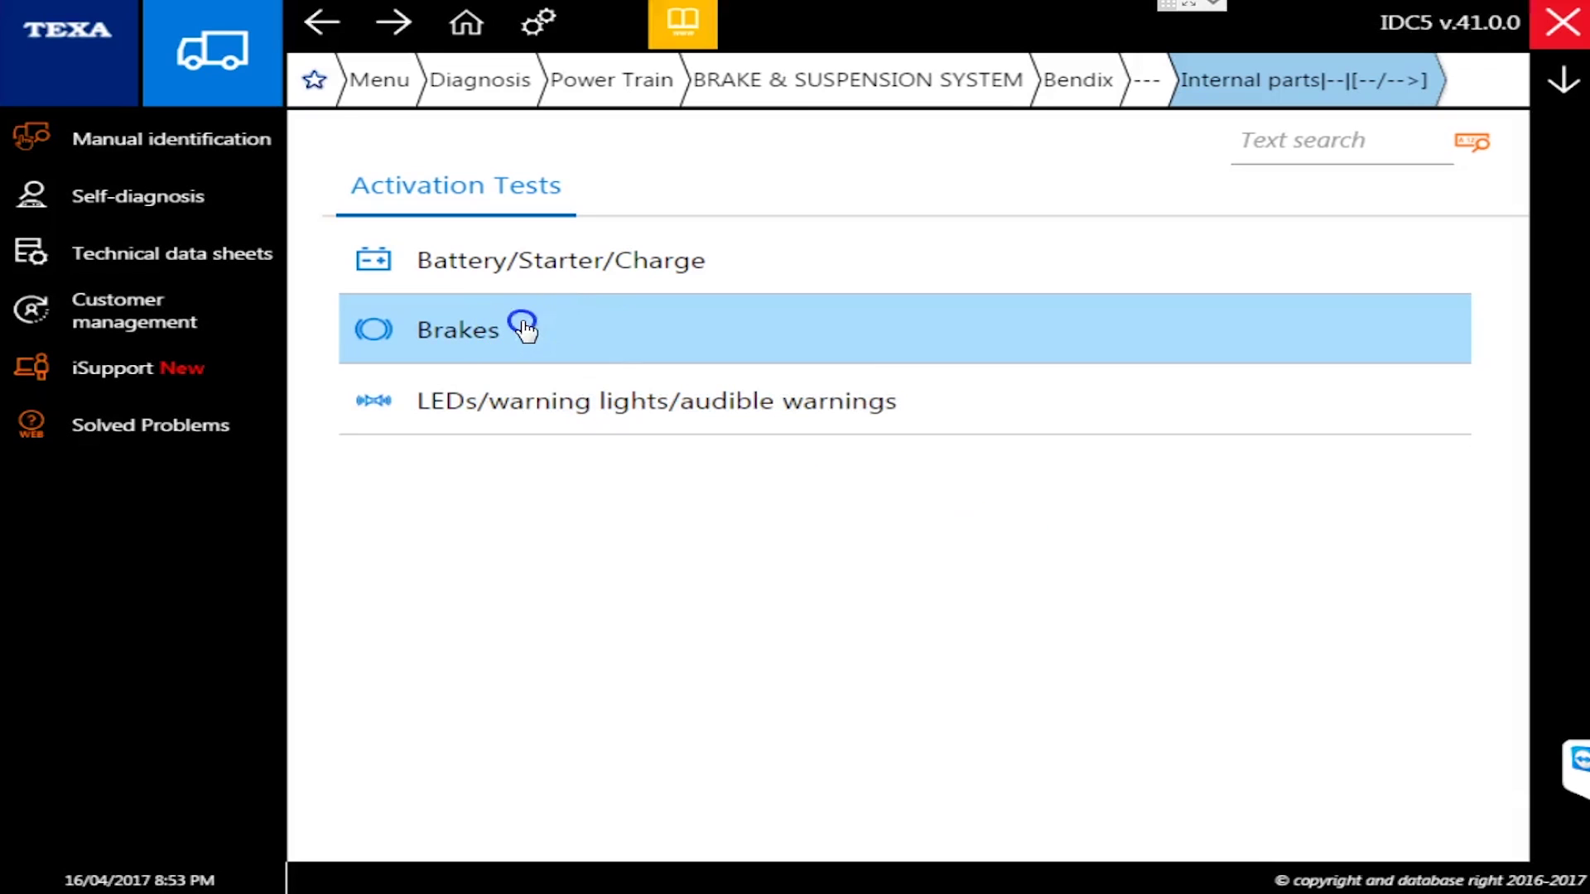
left_click(524, 329)
left_click_drag(1509, 400, 1514, 460)
left_click(537, 327)
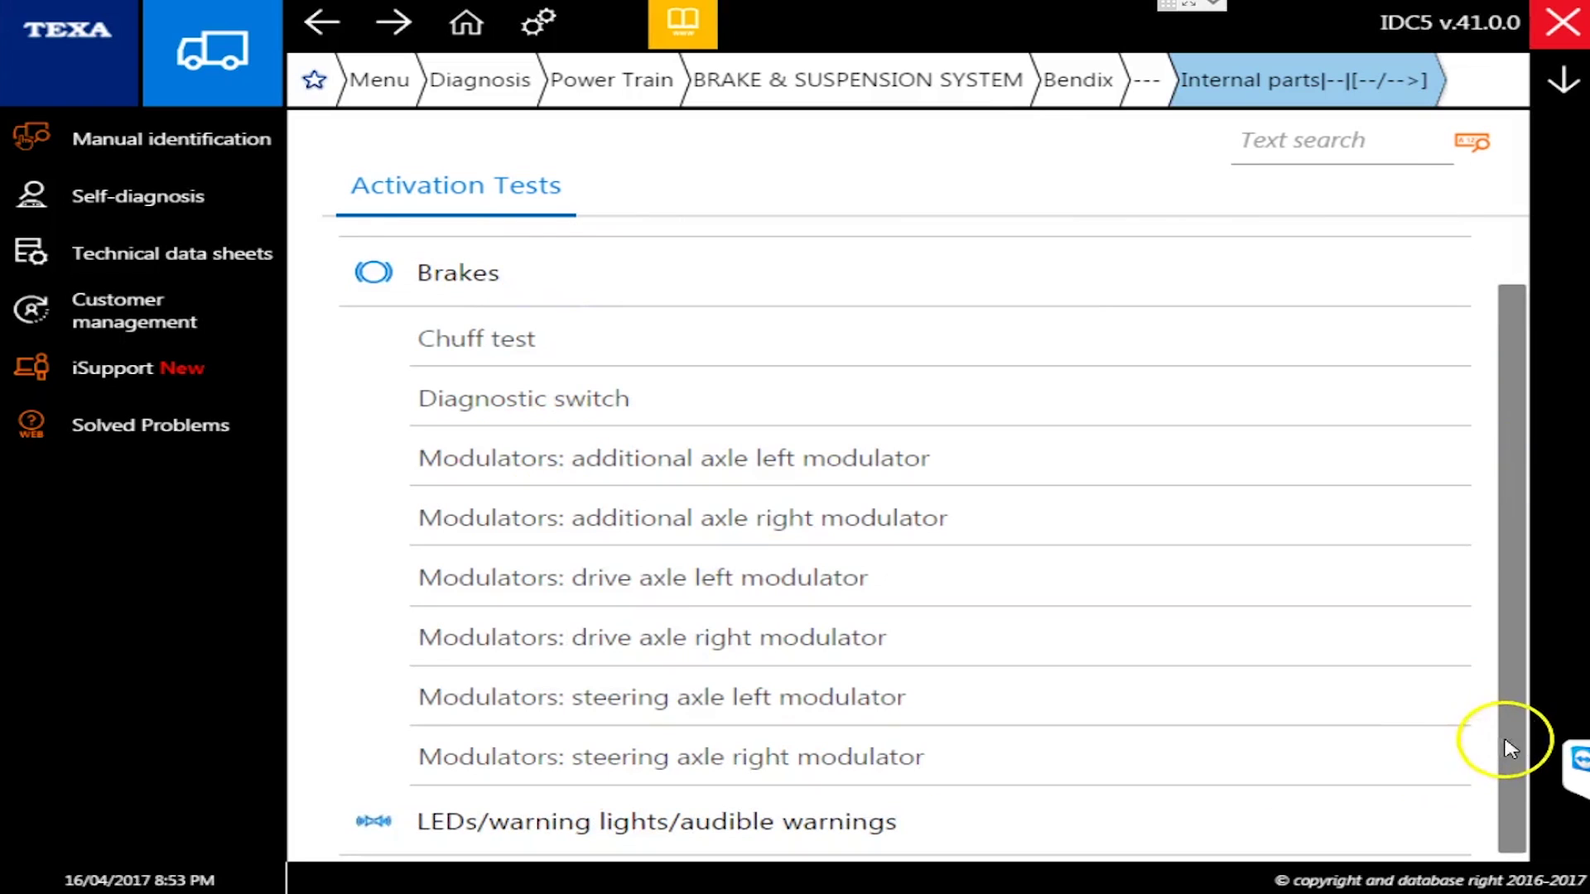
left_click(660, 472)
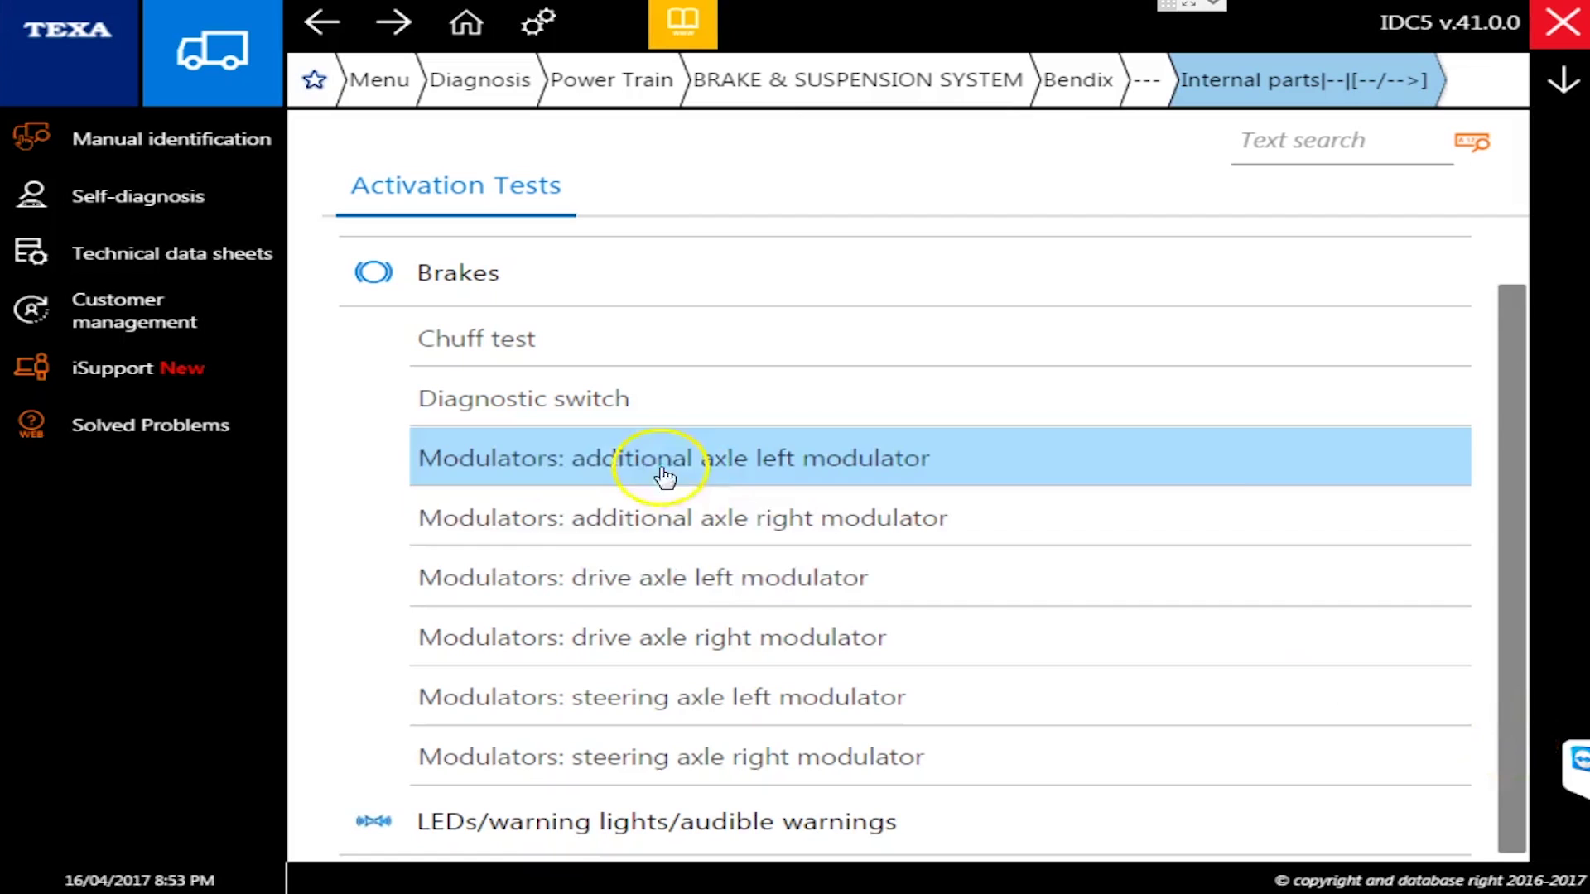
left_click(646, 594)
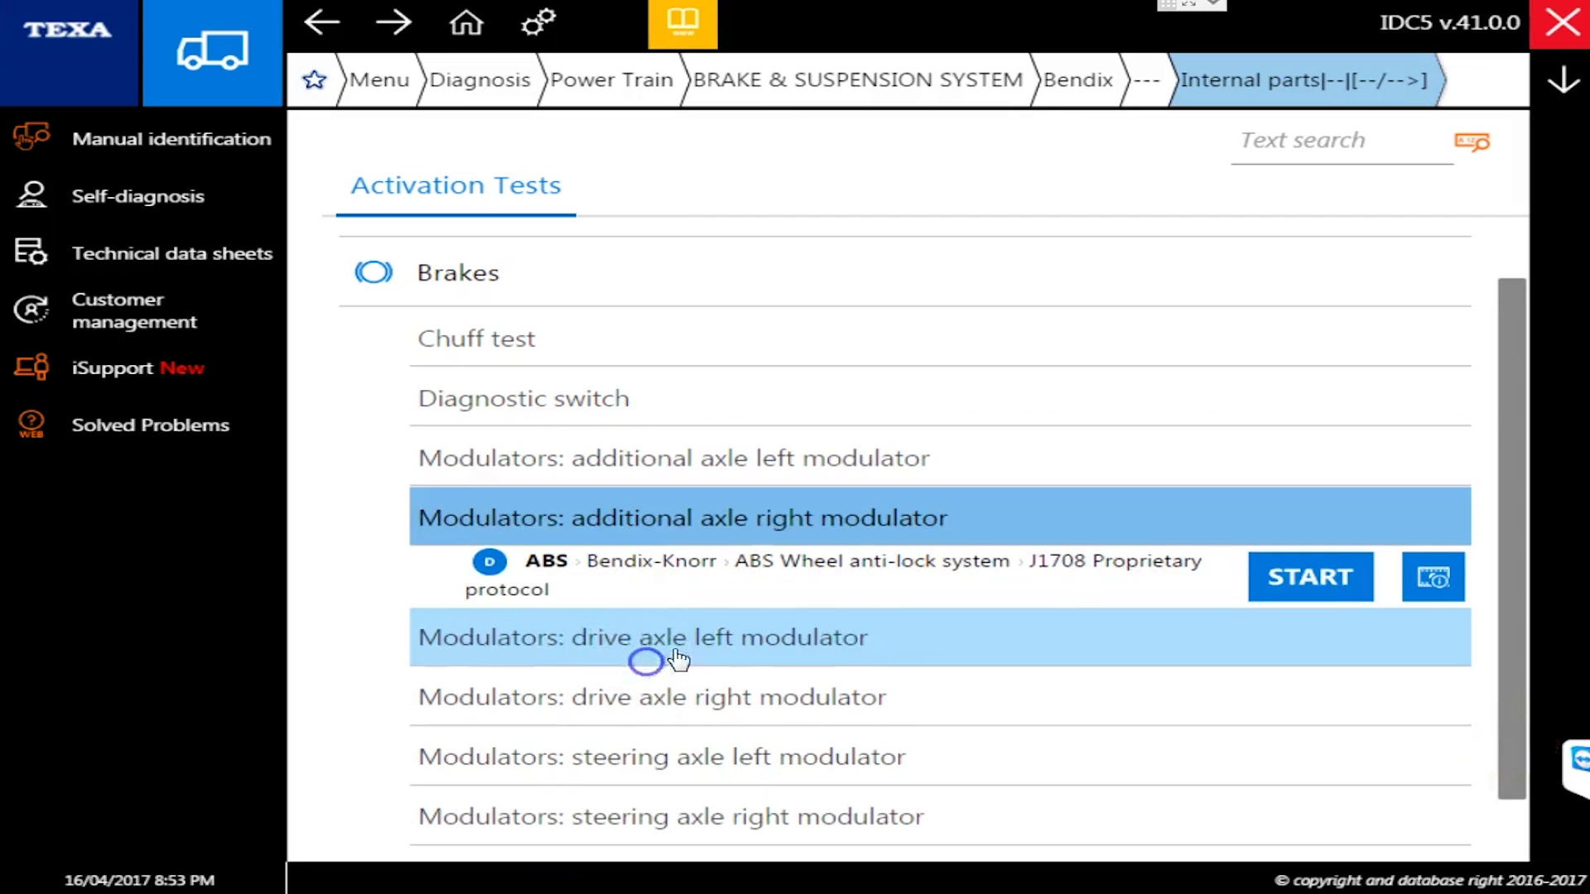
left_click(646, 661)
left_click(514, 340)
left_click(490, 288)
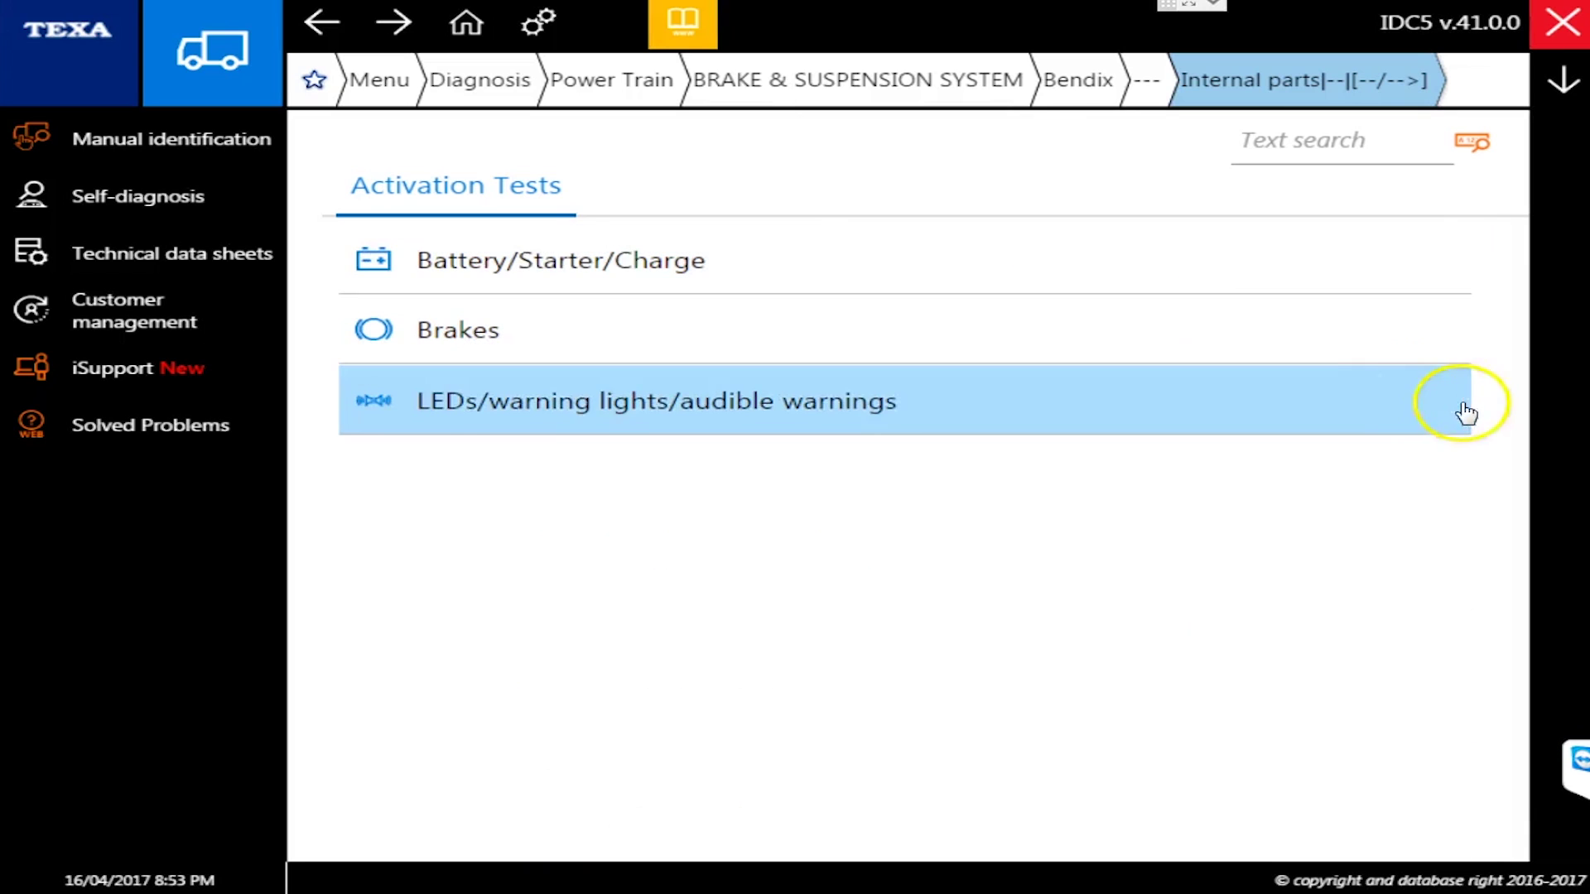
Review Bendix's Brakes, Retarder/Brake force support and Trip data adjustments, then return to the brand list.
left_click(1145, 80)
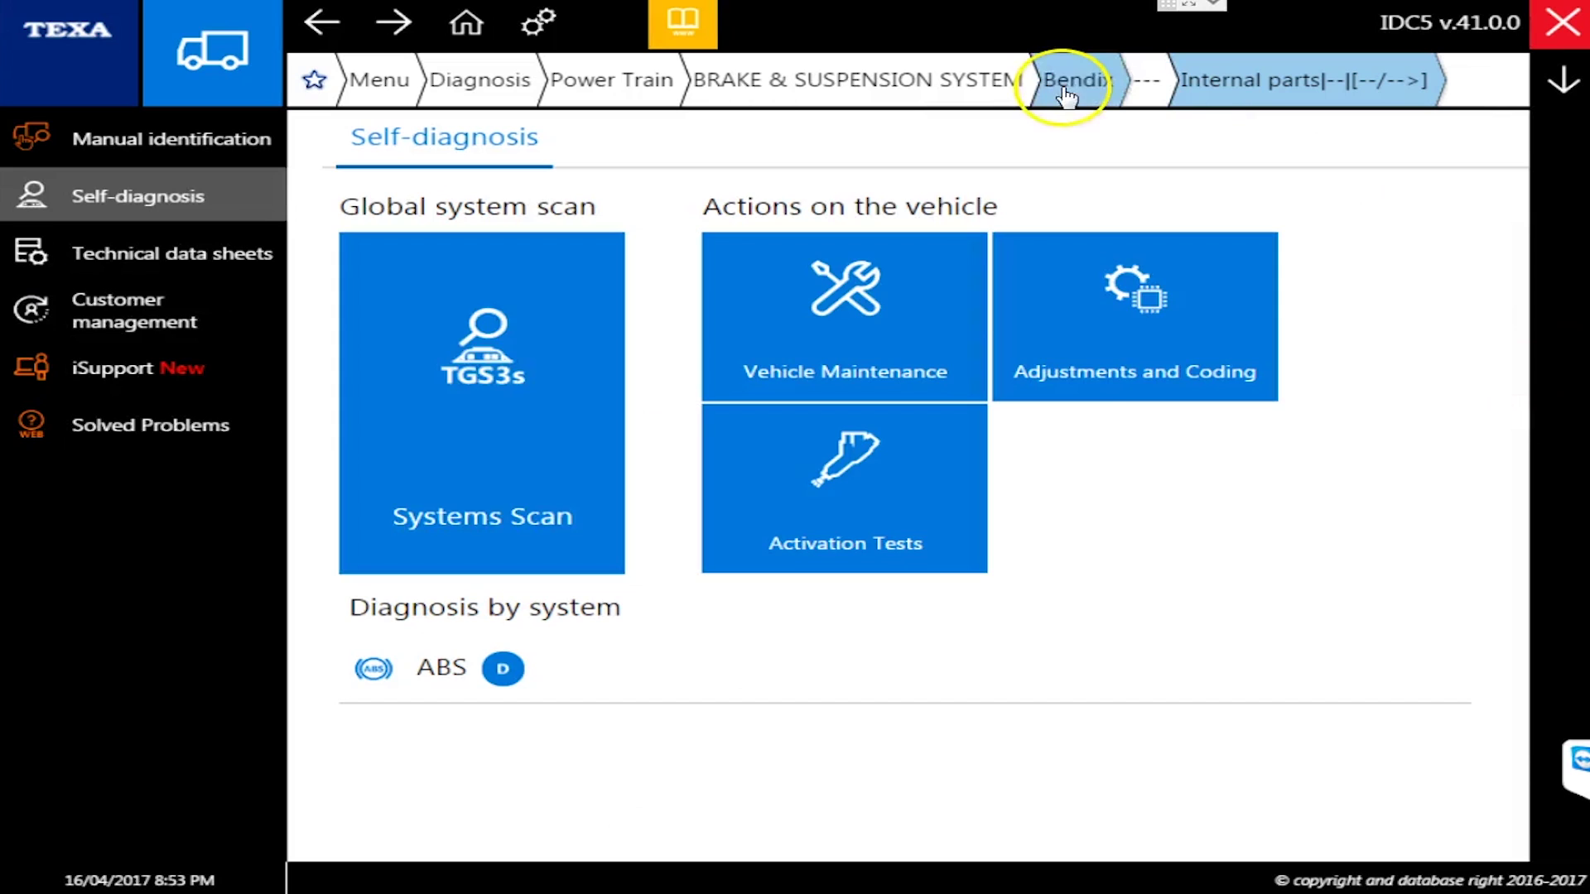
left_click(1093, 366)
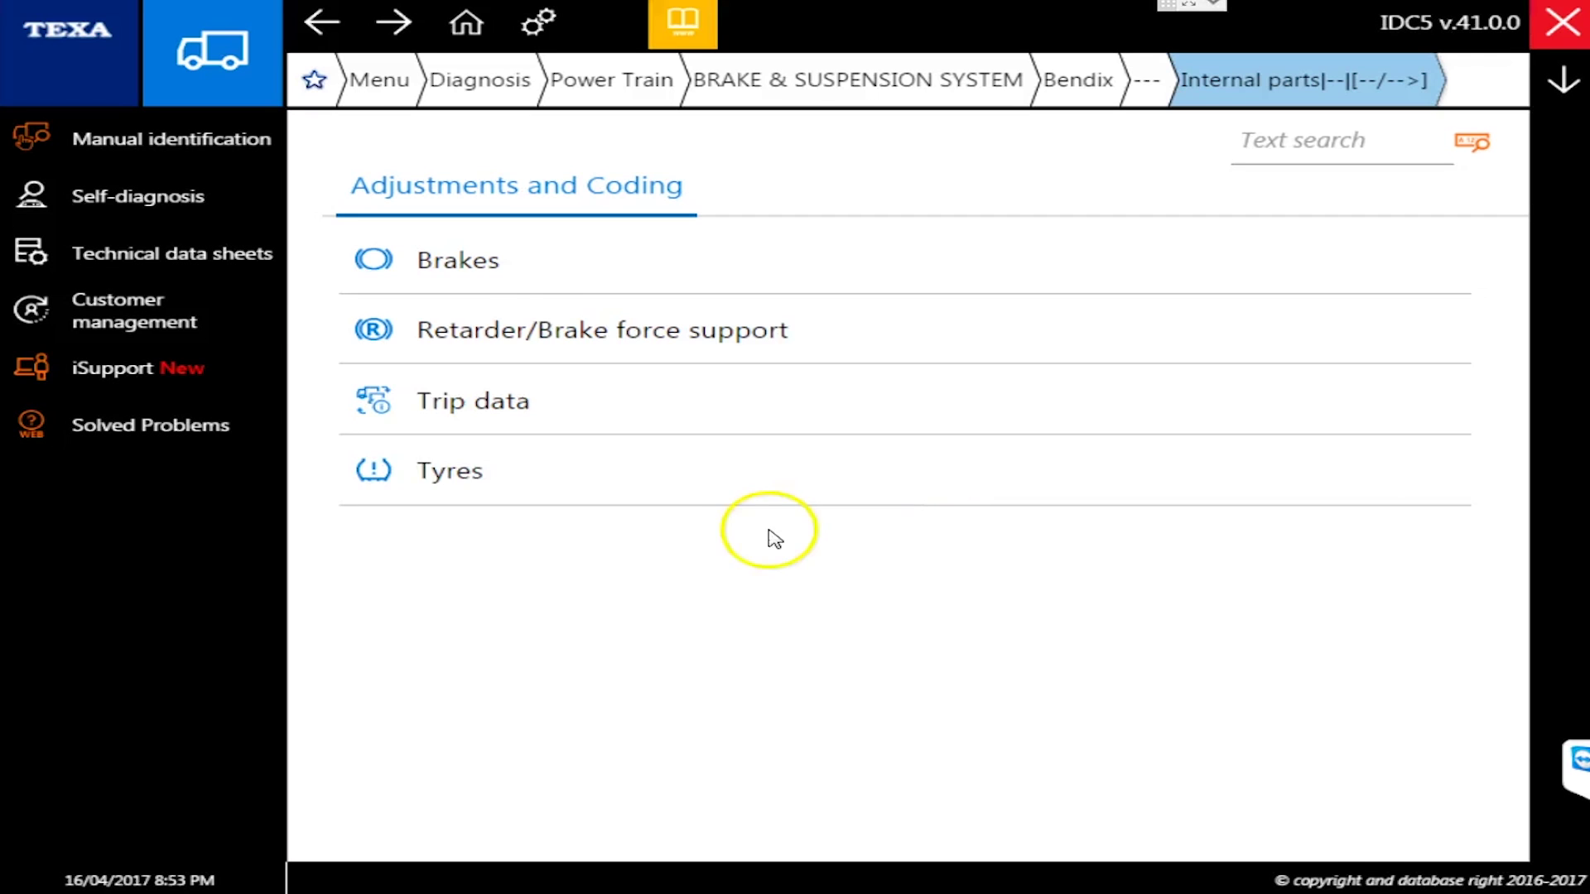
left_click(521, 286)
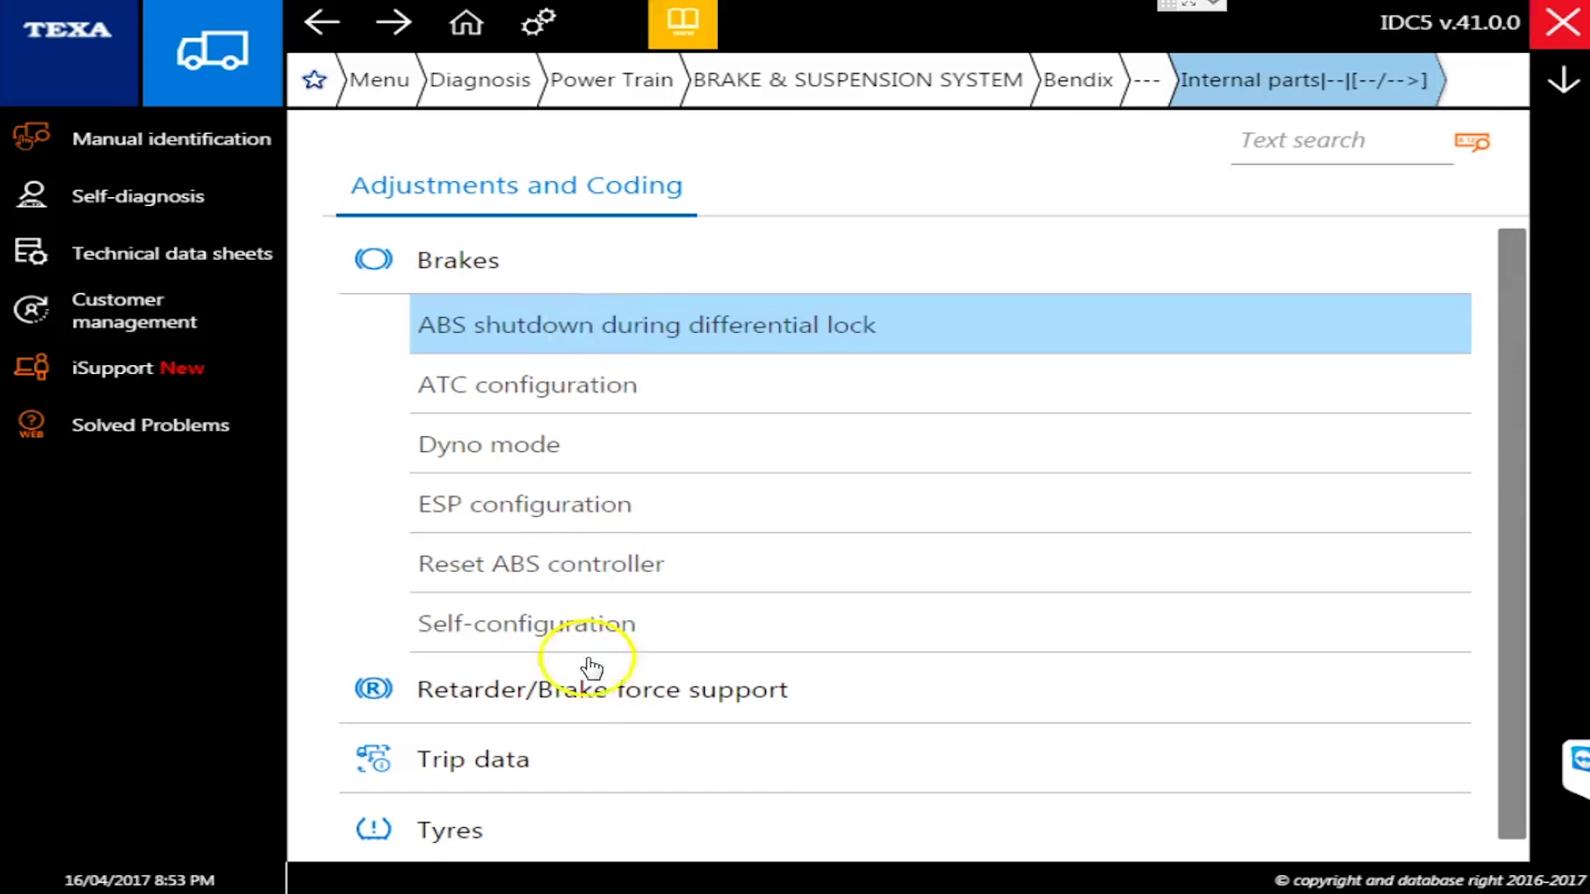
left_click(589, 687)
left_click(548, 755)
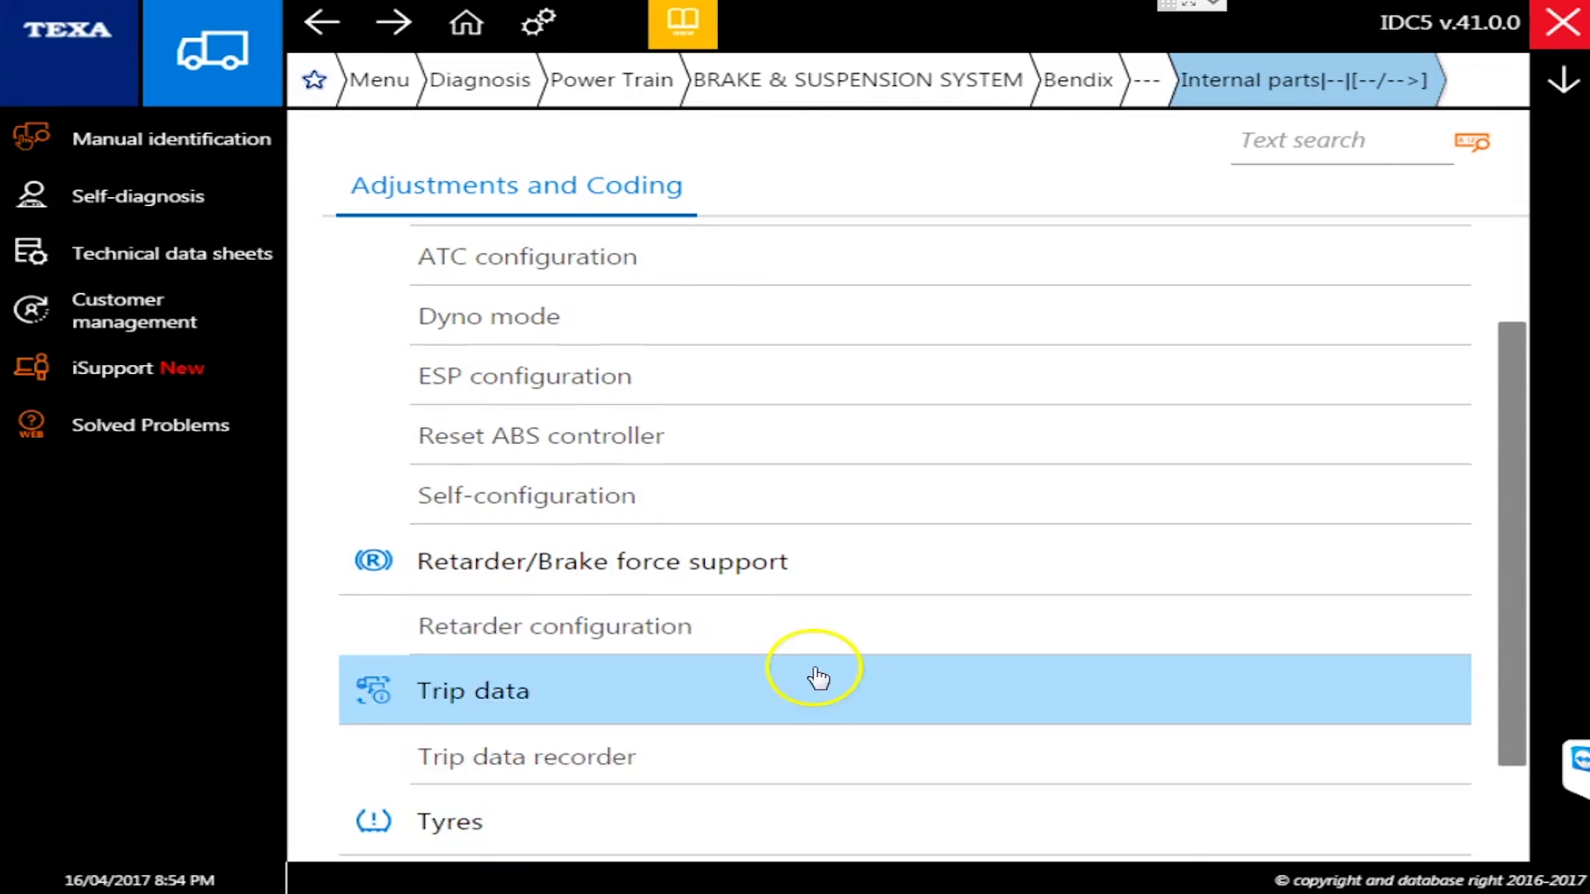
scroll(818, 677, "down", 2)
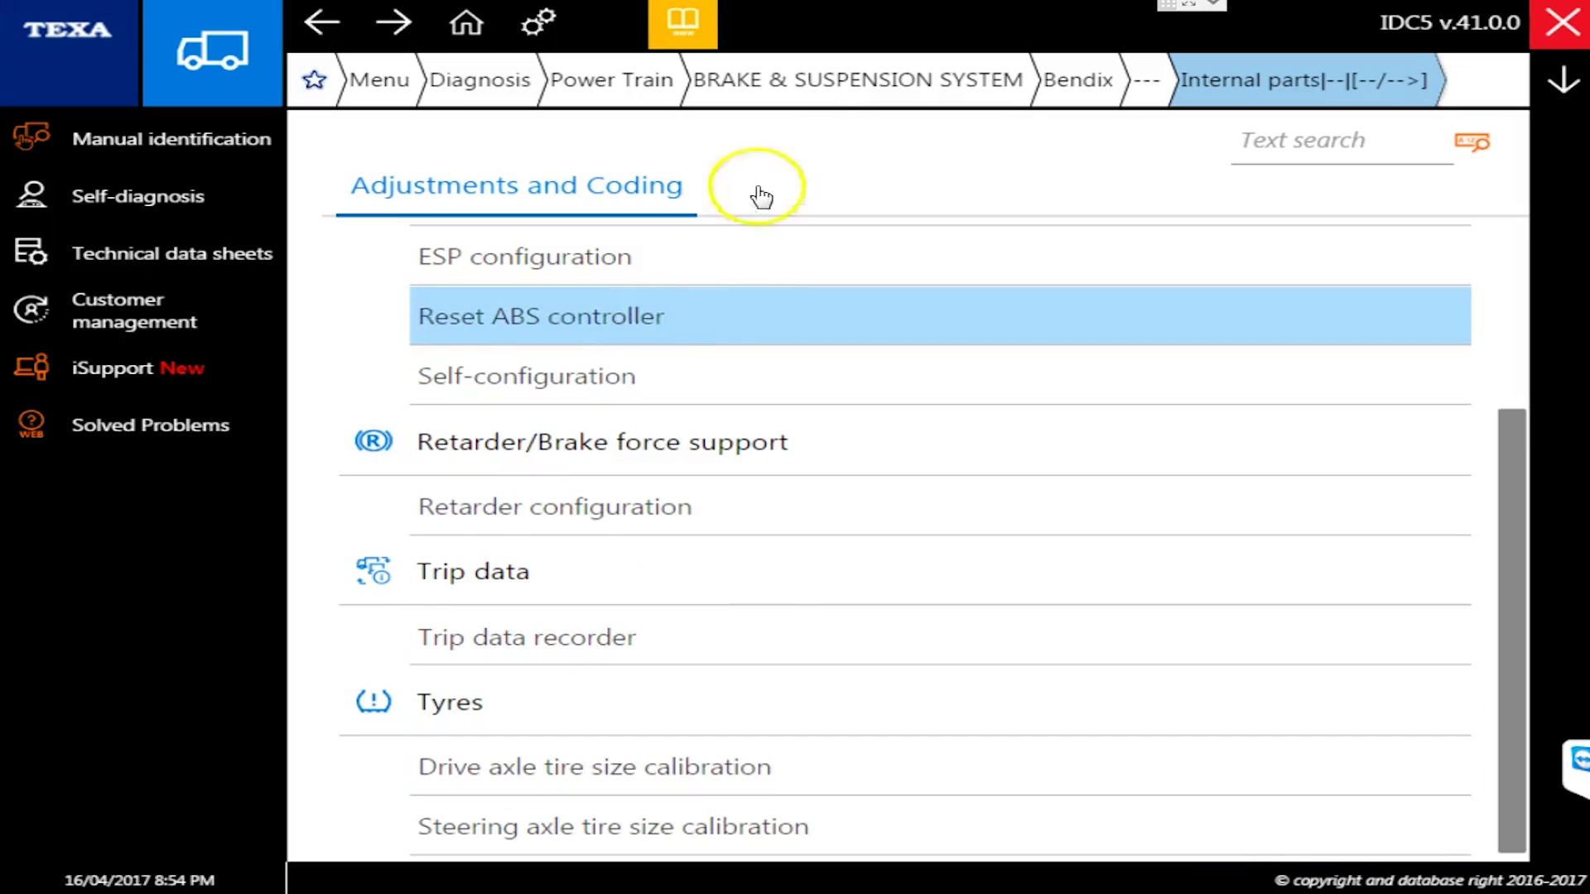
left_click(809, 81)
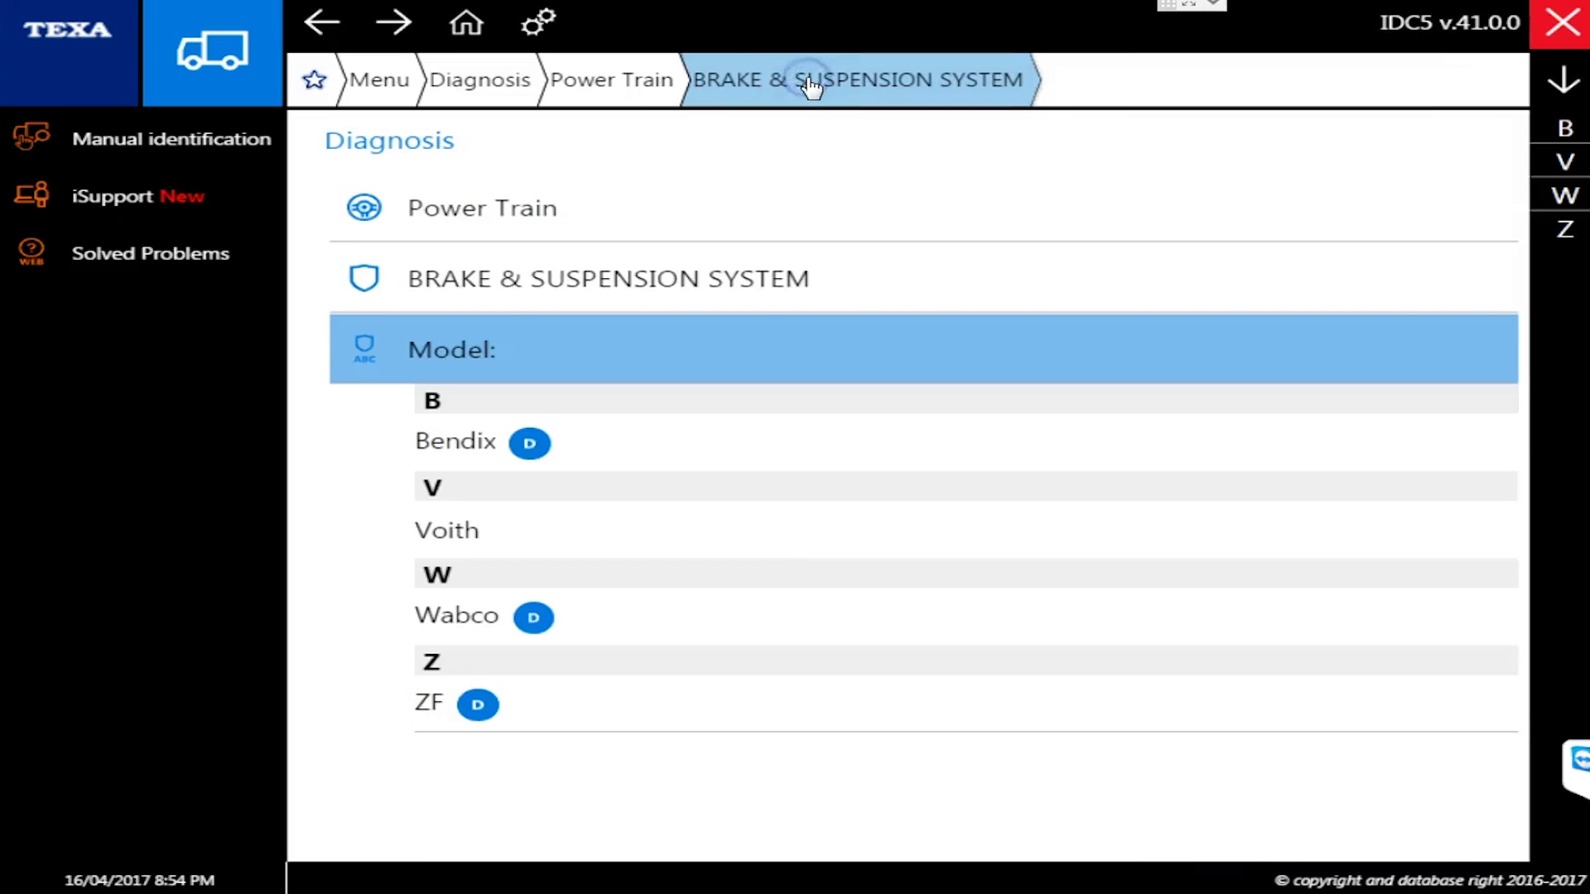
Show Wabco's self-diagnosis, expand its ABS systems and select the Hydraulic Power Brake System (HPB).
left_click(625, 617)
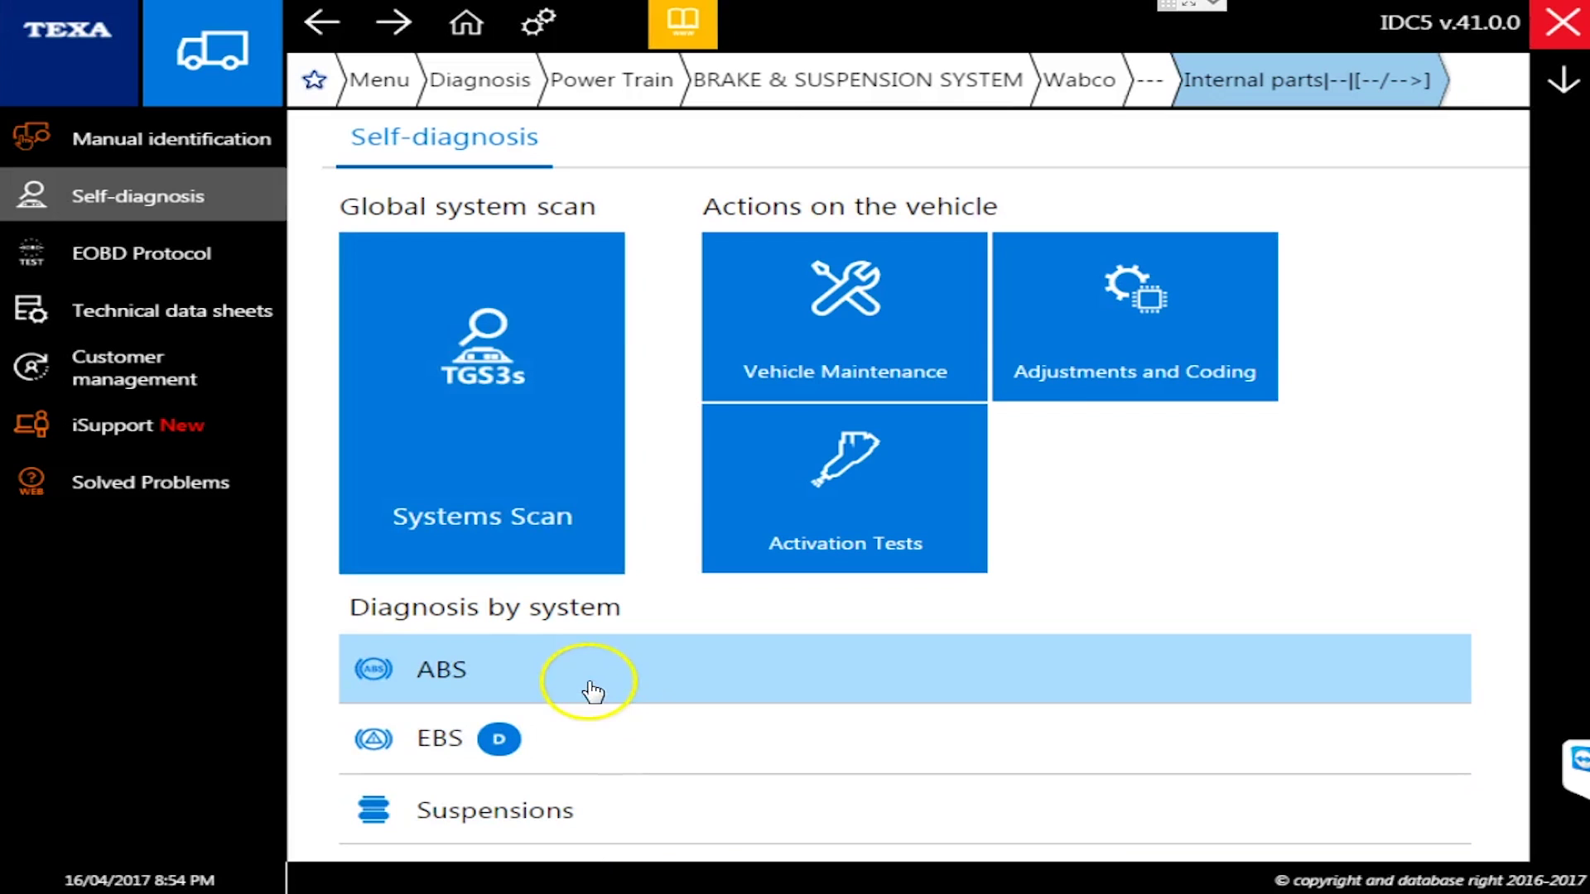
left_click(837, 694)
scroll(838, 698, "down", 4)
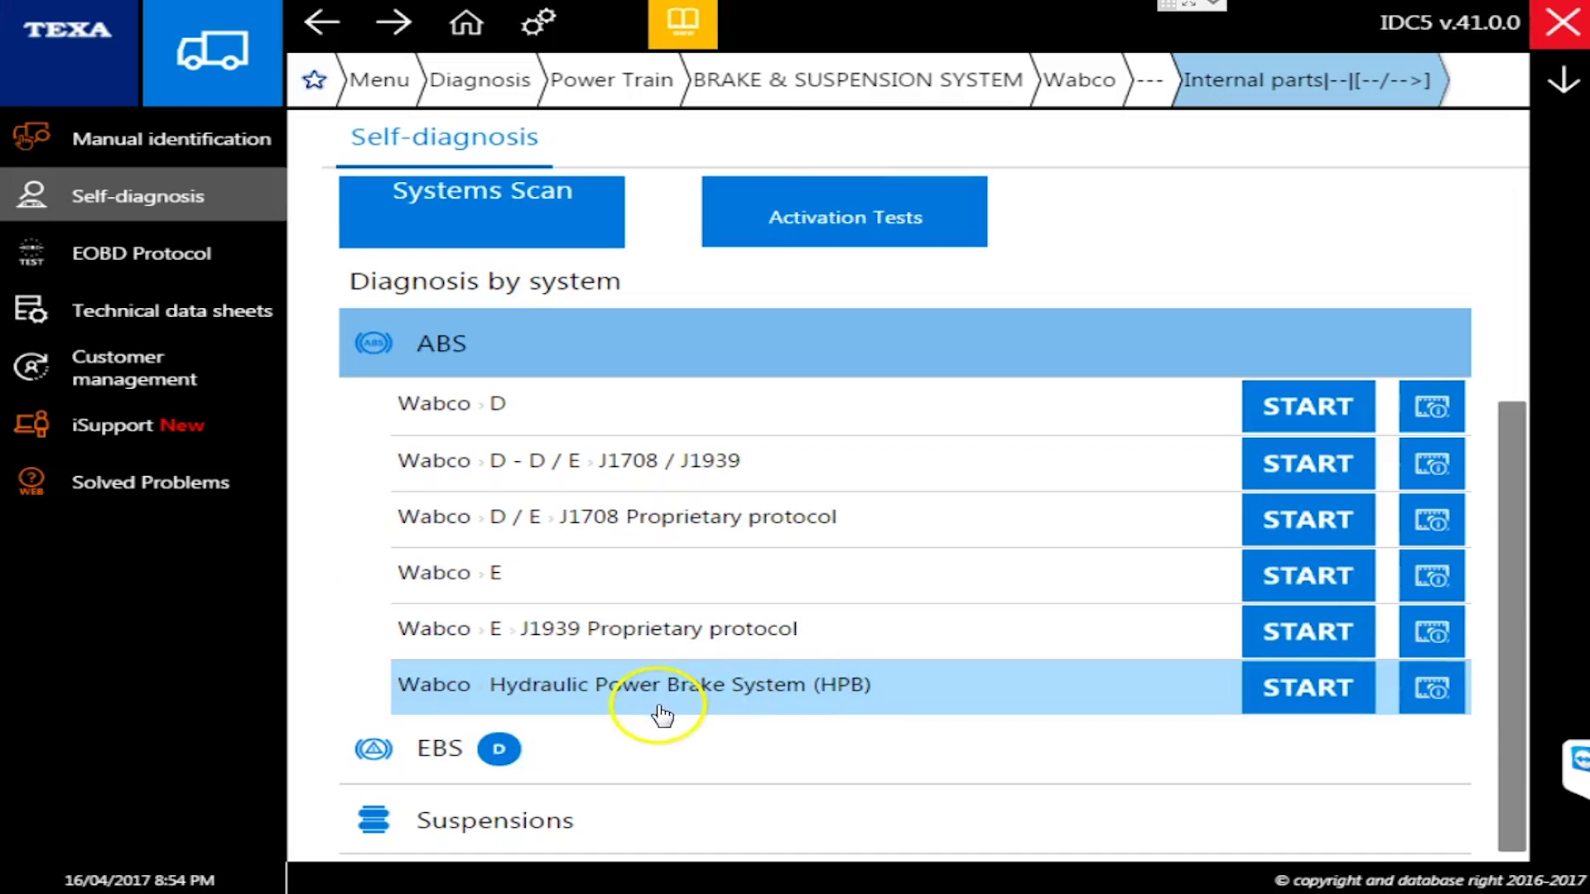
left_click(588, 702)
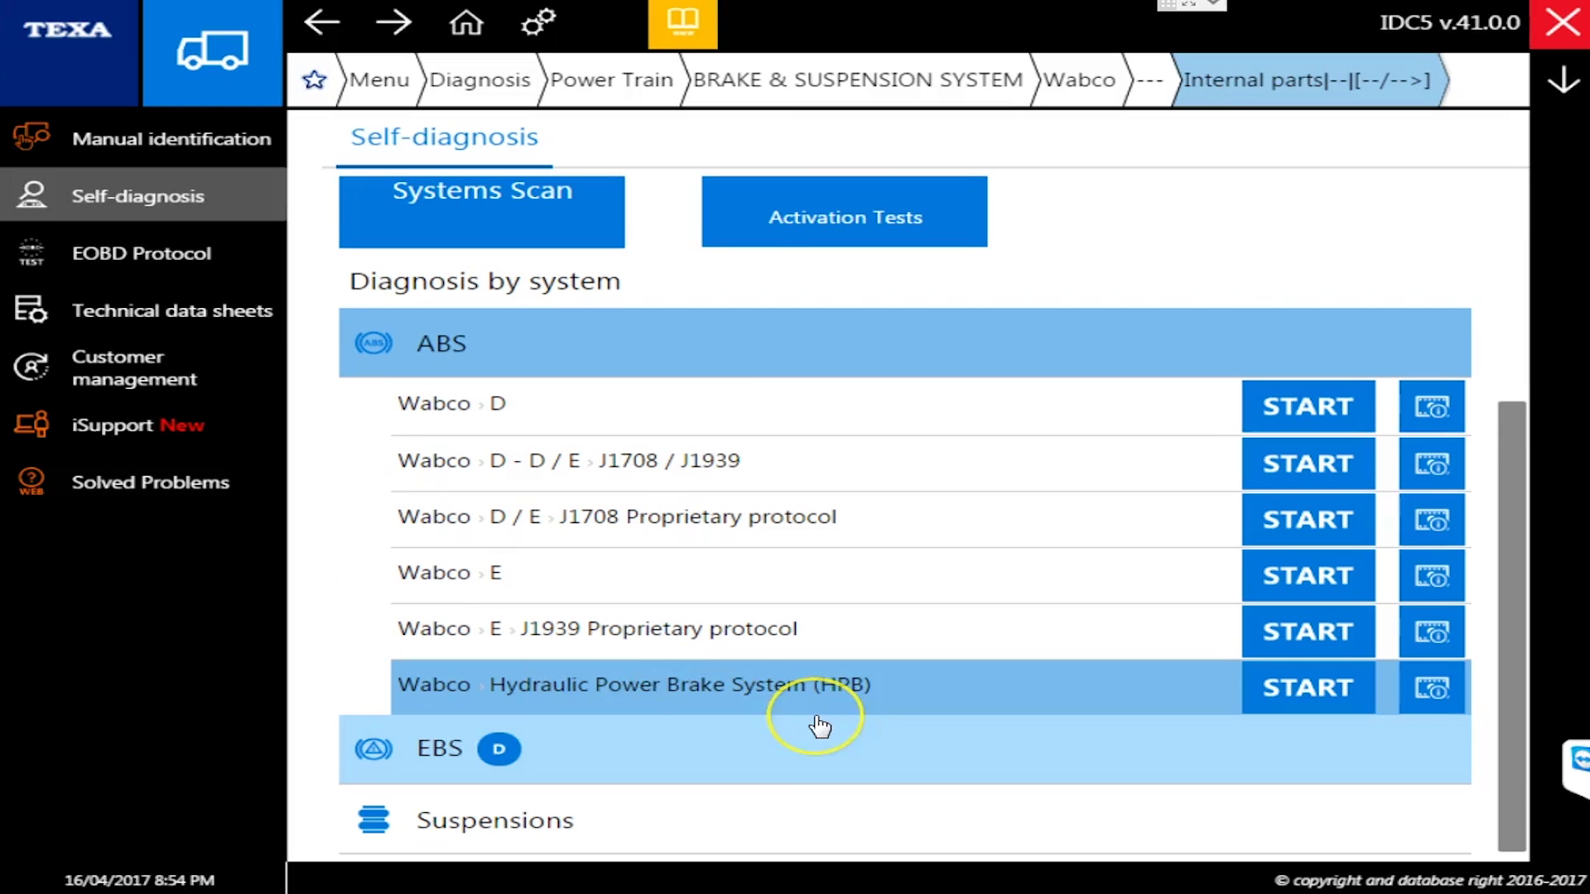
left_click(780, 698)
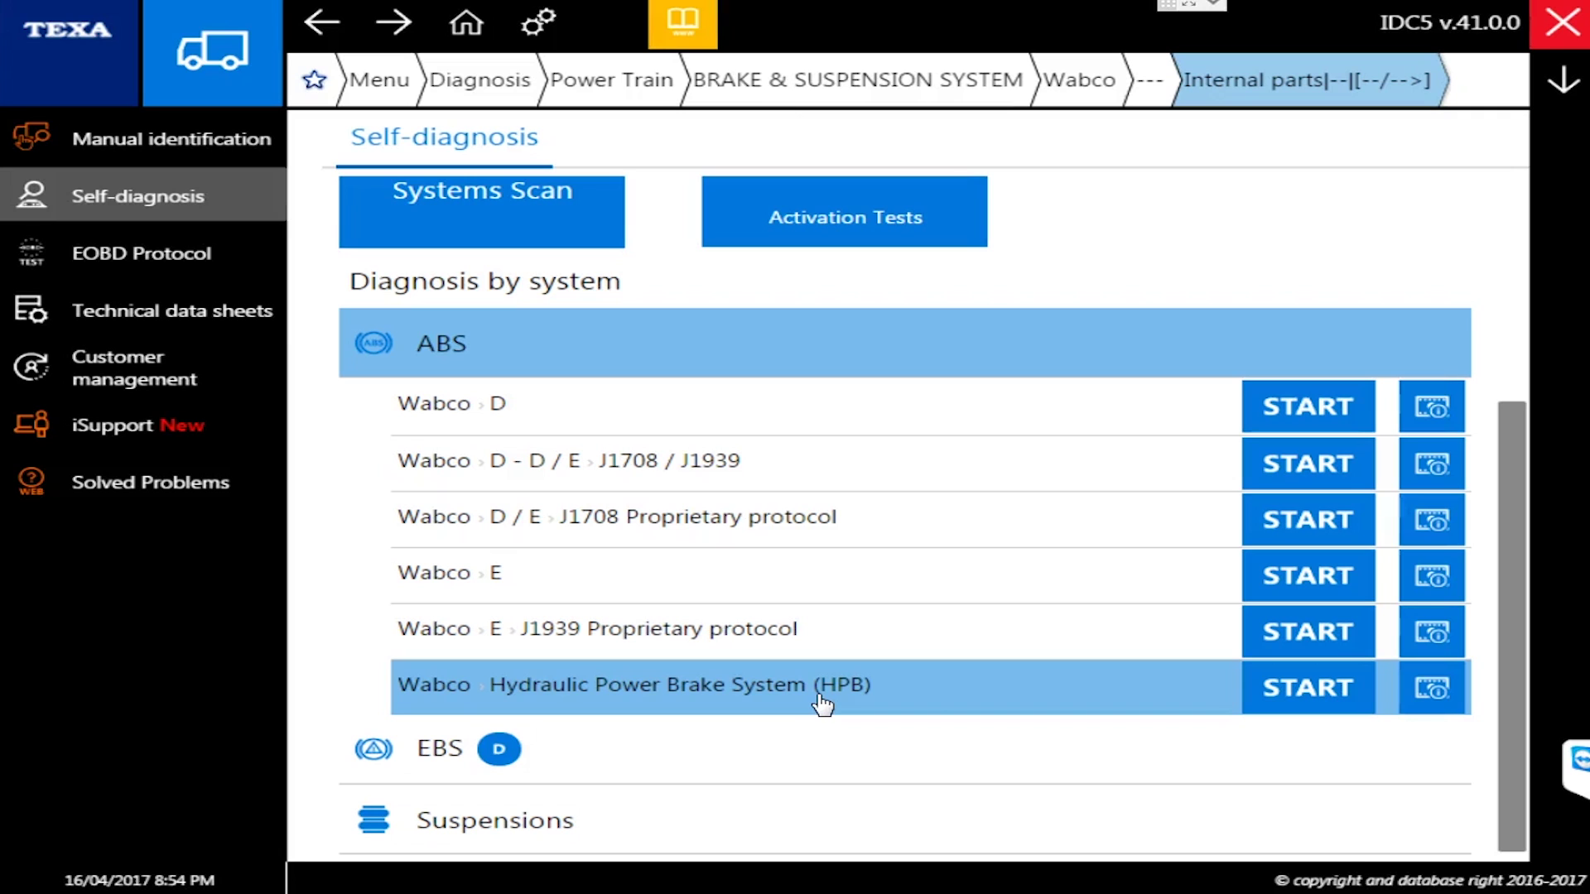
Expand Wabco's EBS and Suspensions system lists.
left_click(589, 745)
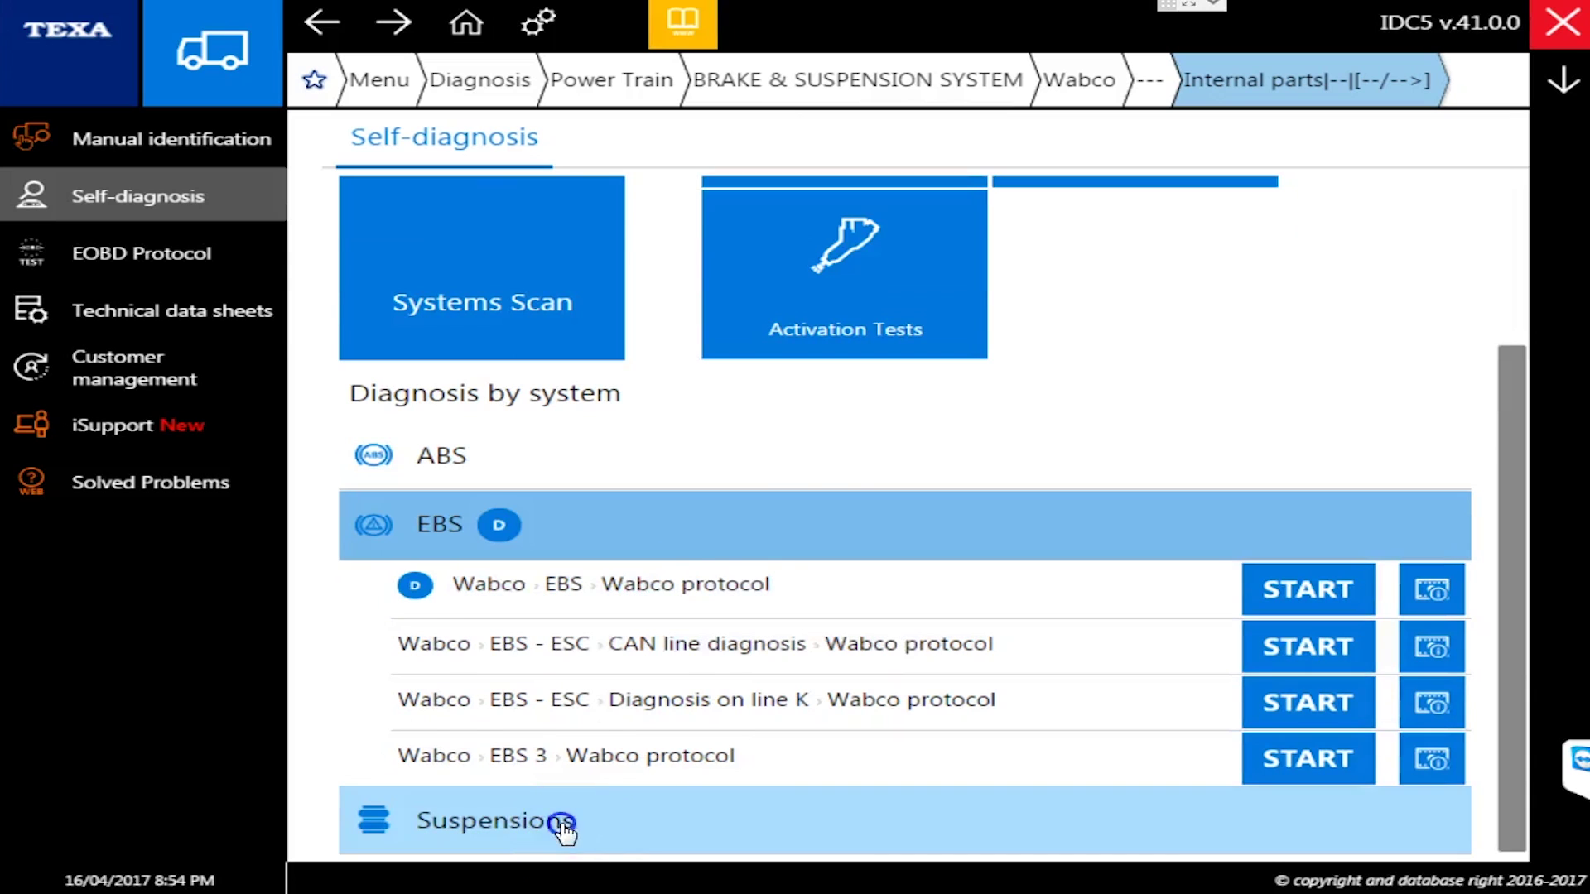
left_click(557, 822)
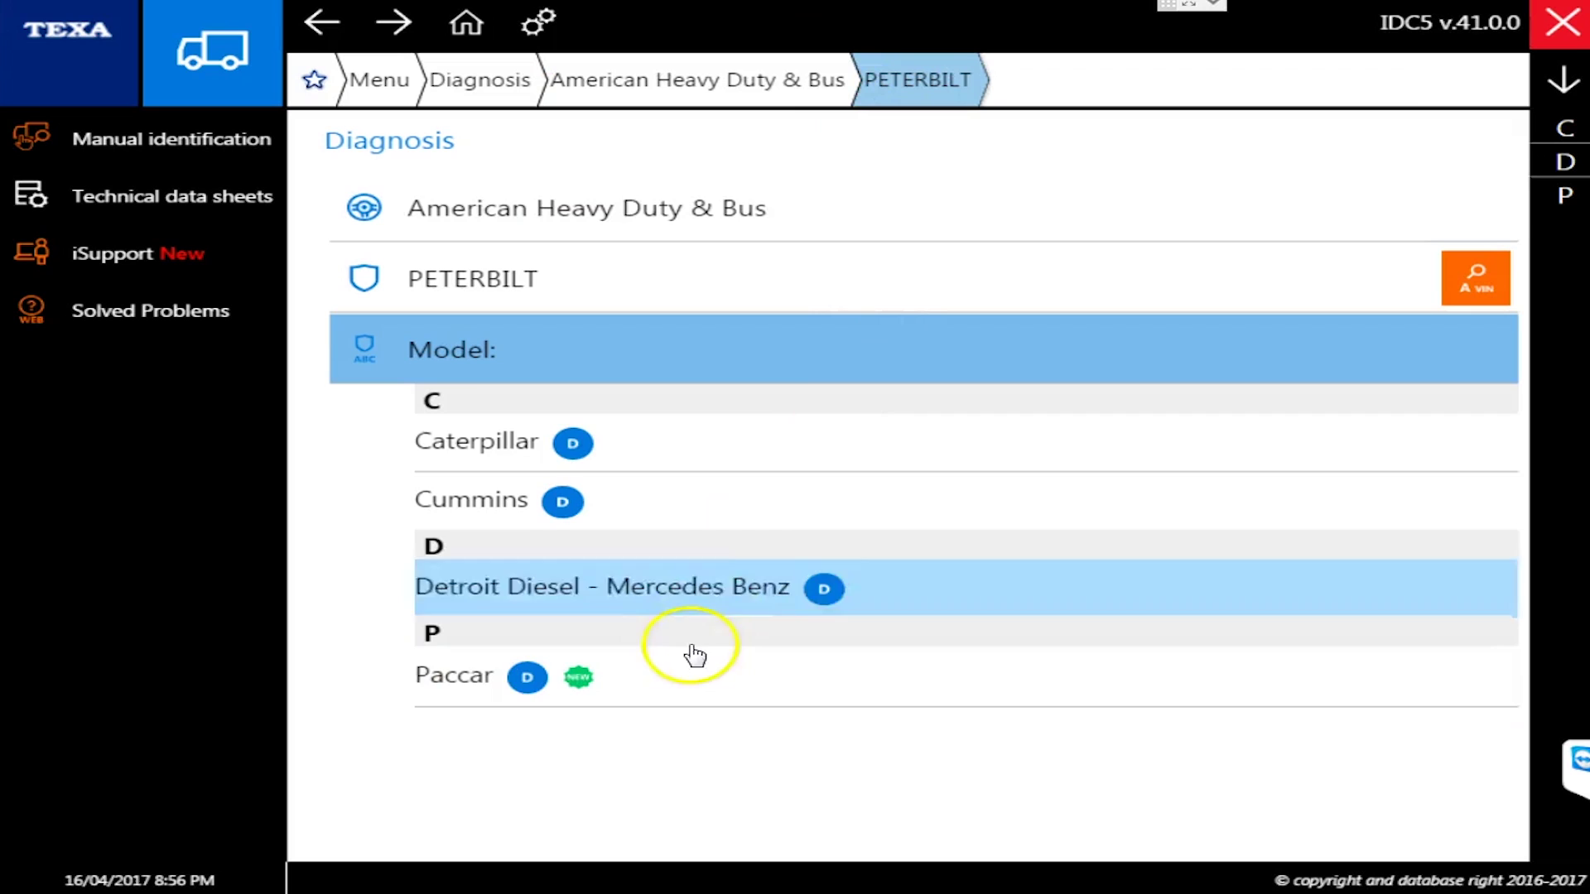
Choose Peterbilt's Paccar model, expand Gateway, and start diagnosing the (CAB) Electronic Control Unit 3.
left_click(669, 679)
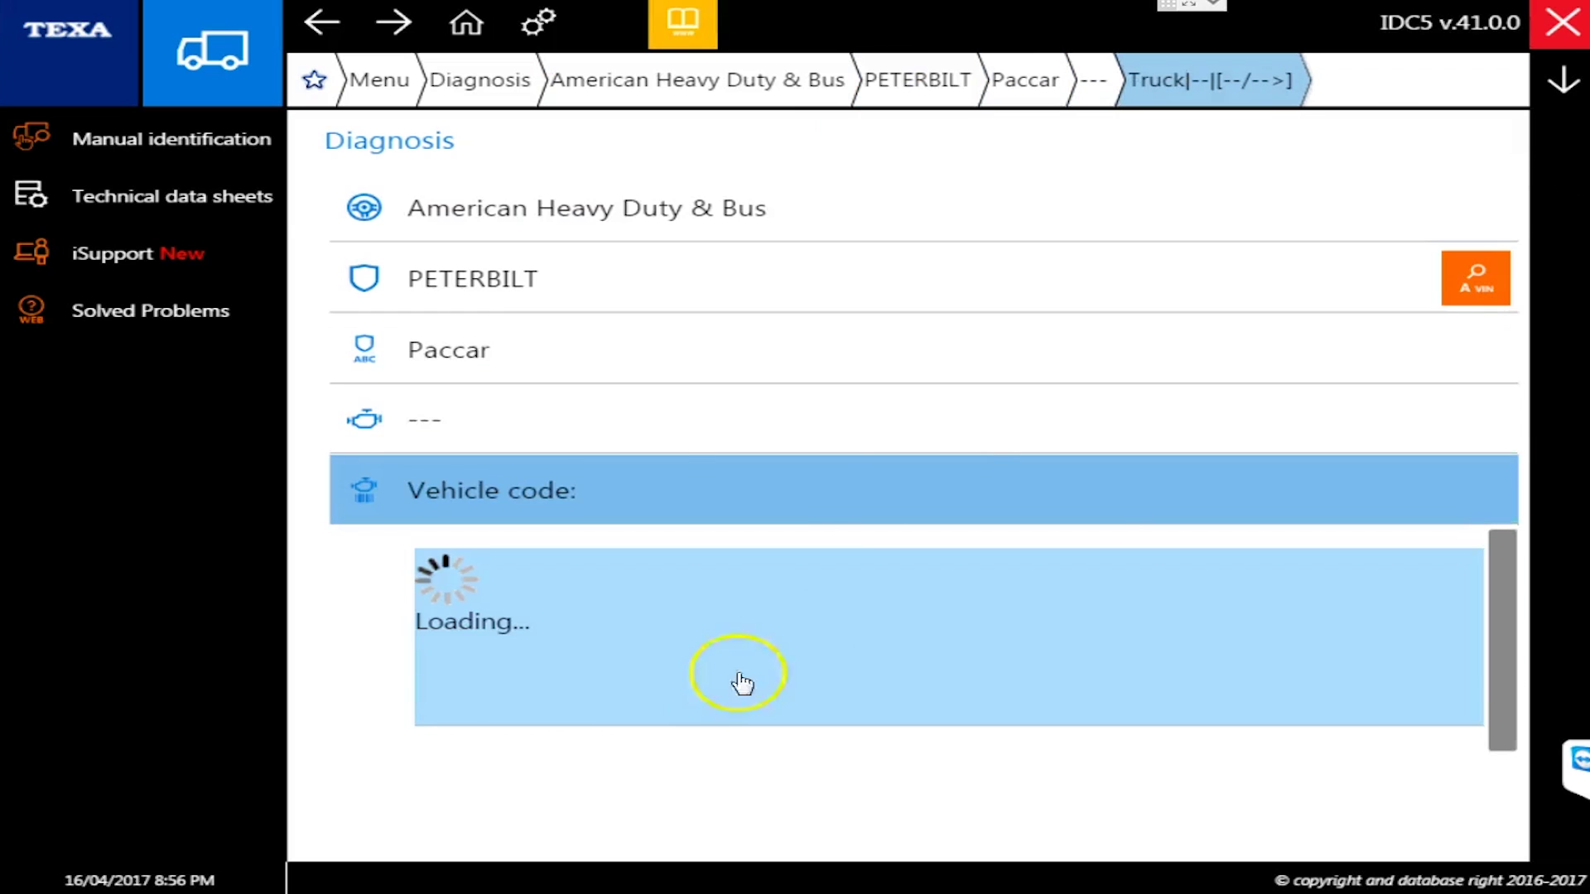
scroll(895, 464, "down", 3)
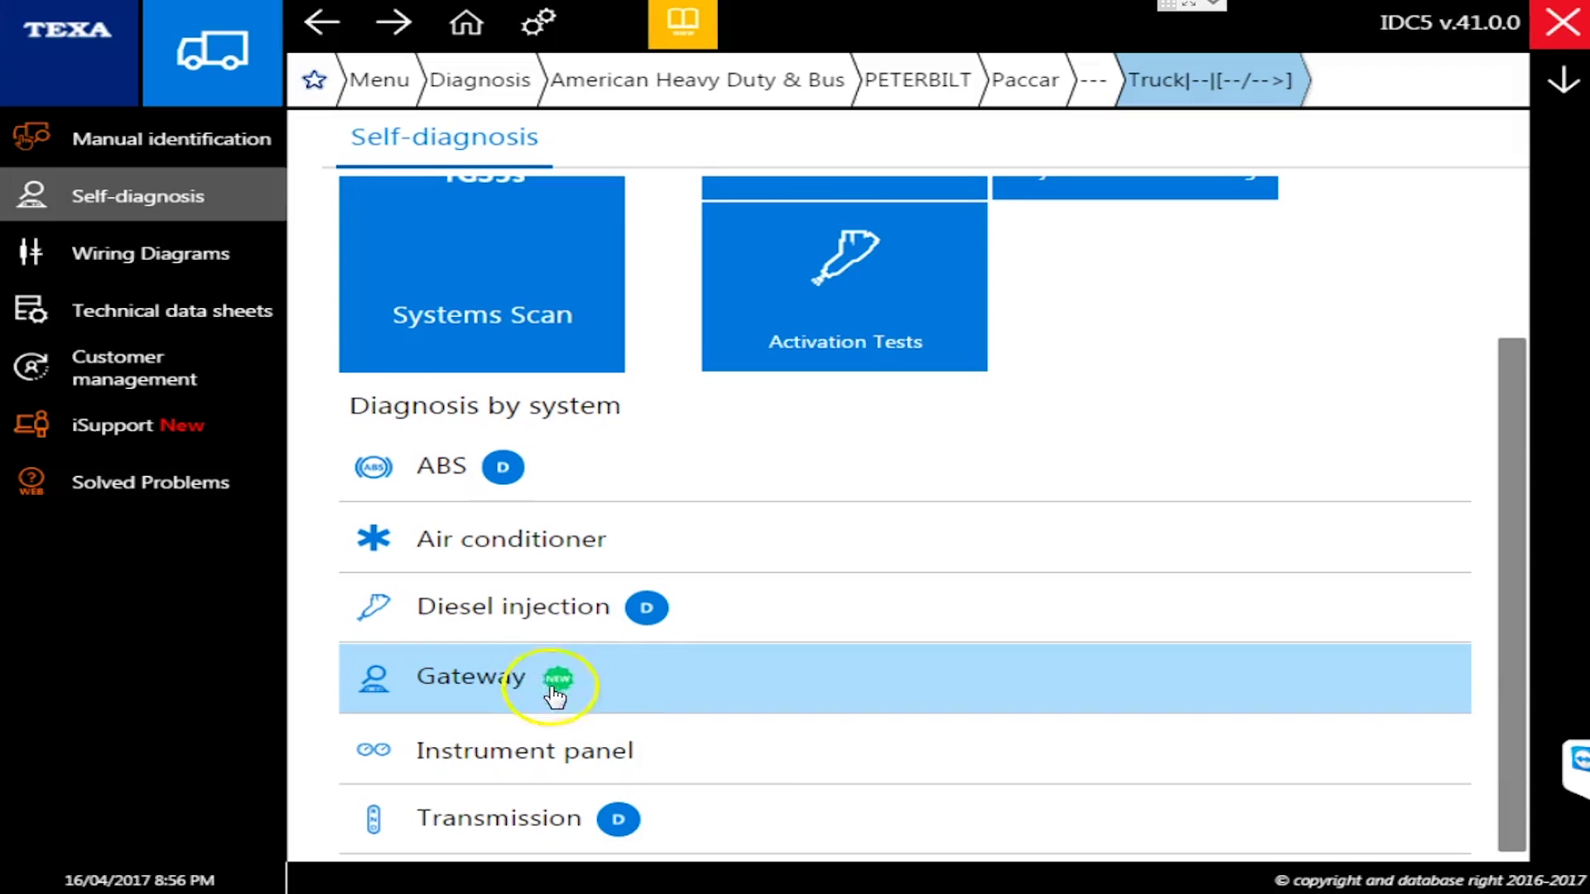
left_click(623, 690)
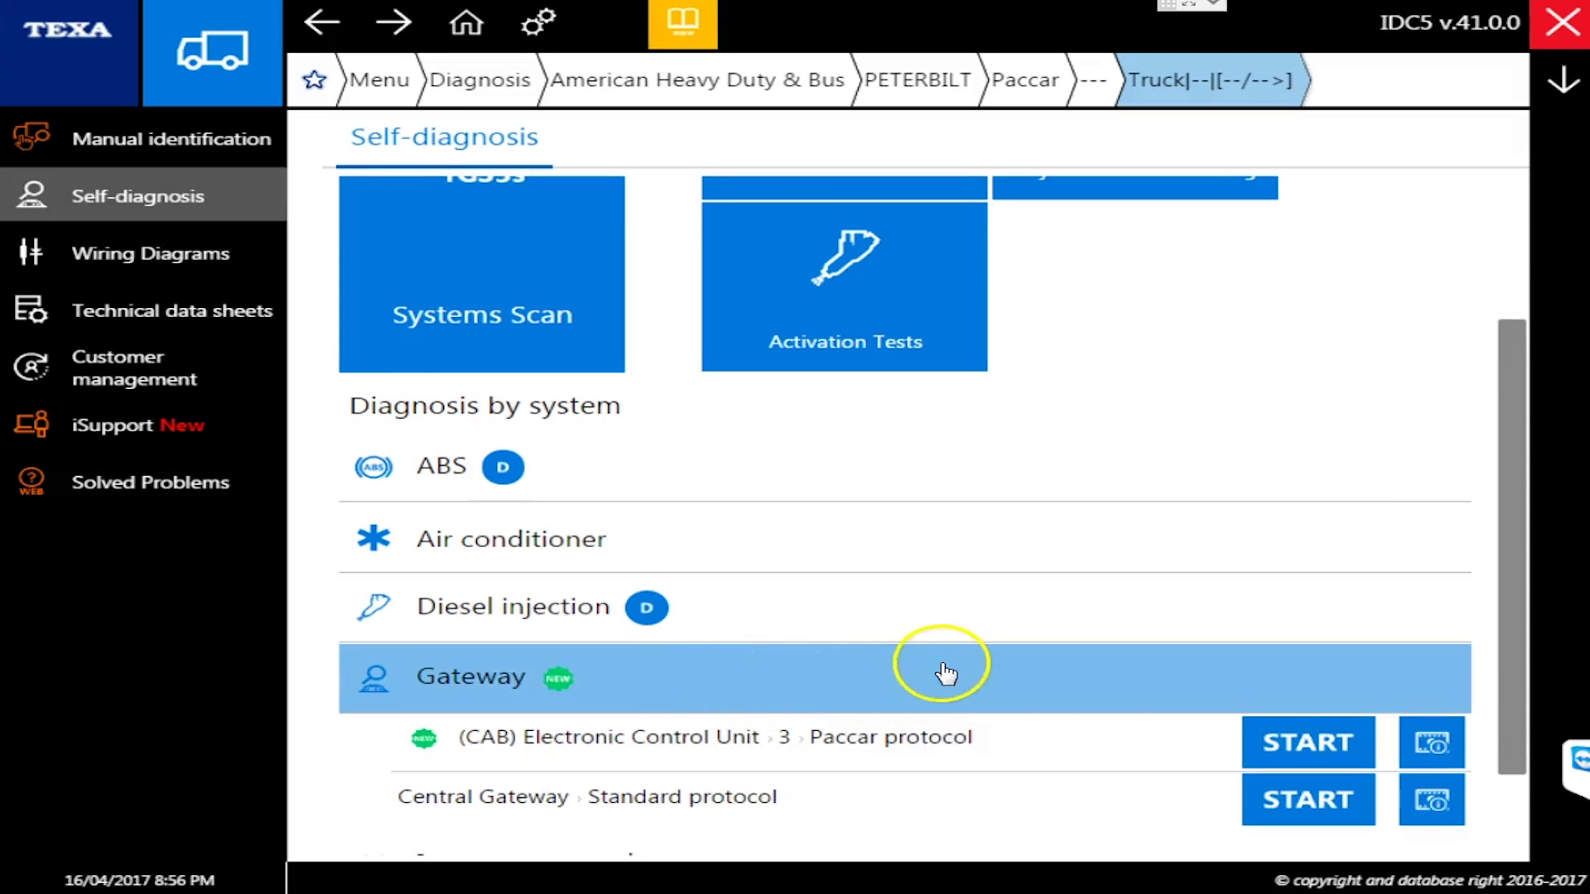
scroll(944, 669, "down", 1)
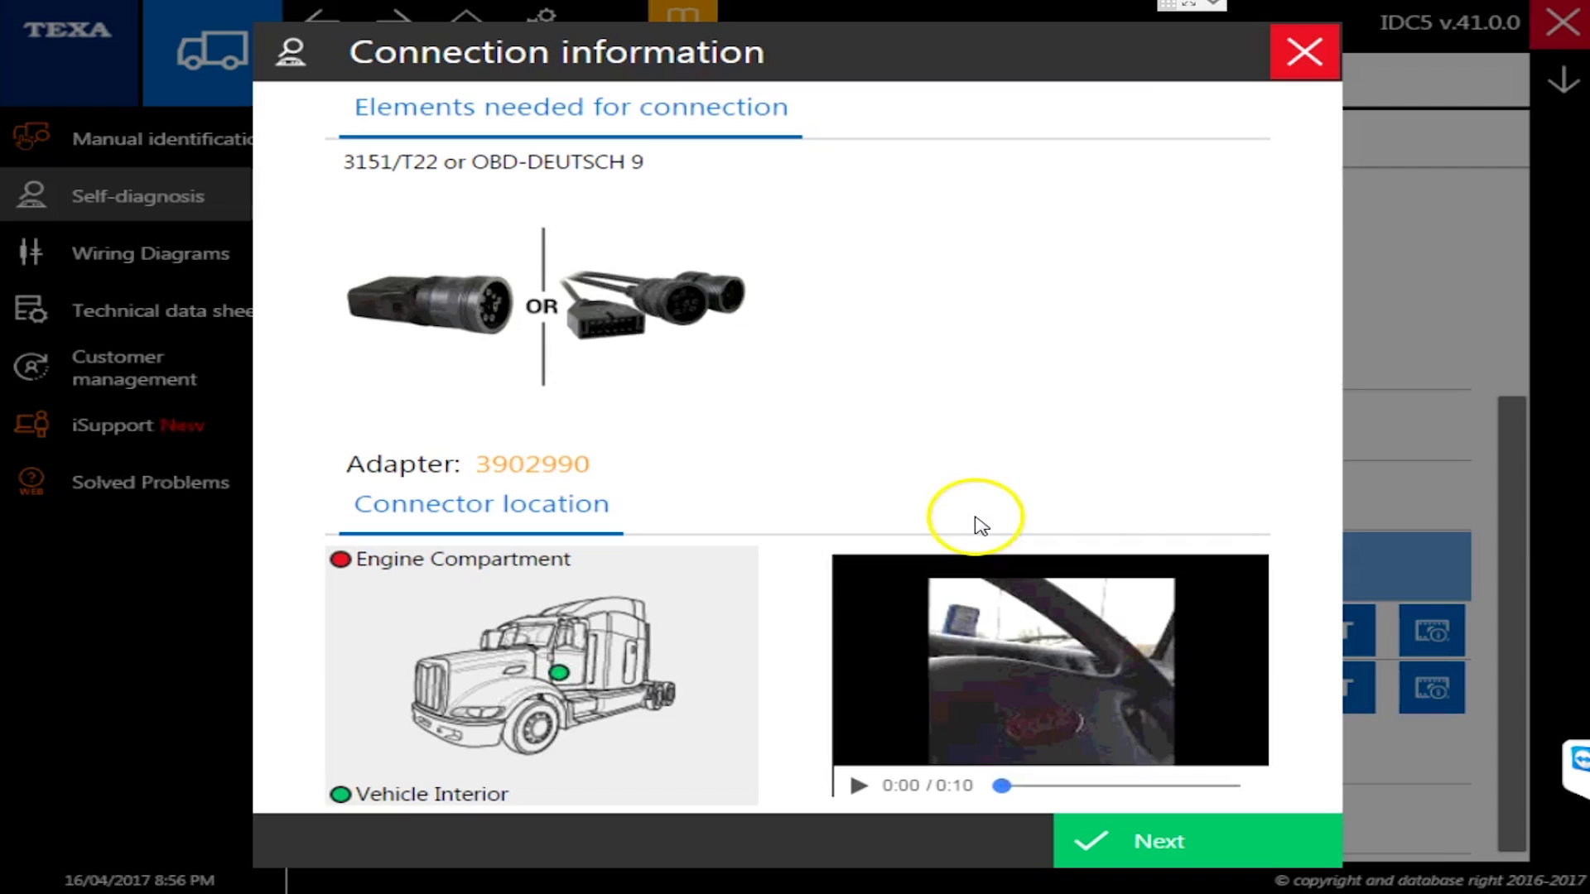
left_click(1305, 52)
left_click(1306, 627)
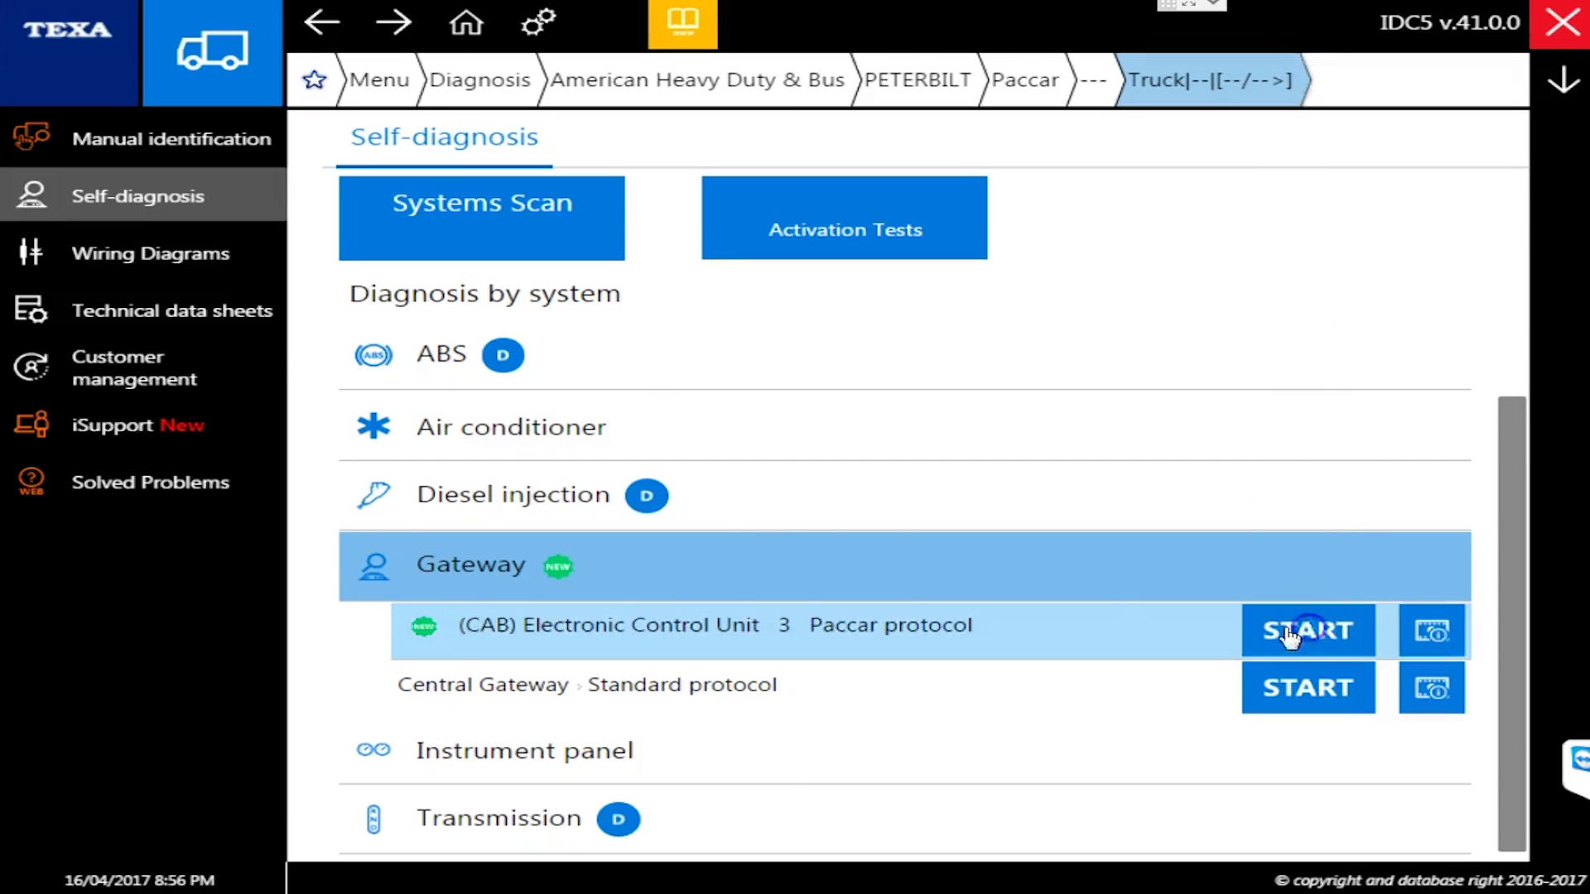
Start the Gateway session in detailed self-diagnosis mode and view its fault codes.
left_click(544, 495)
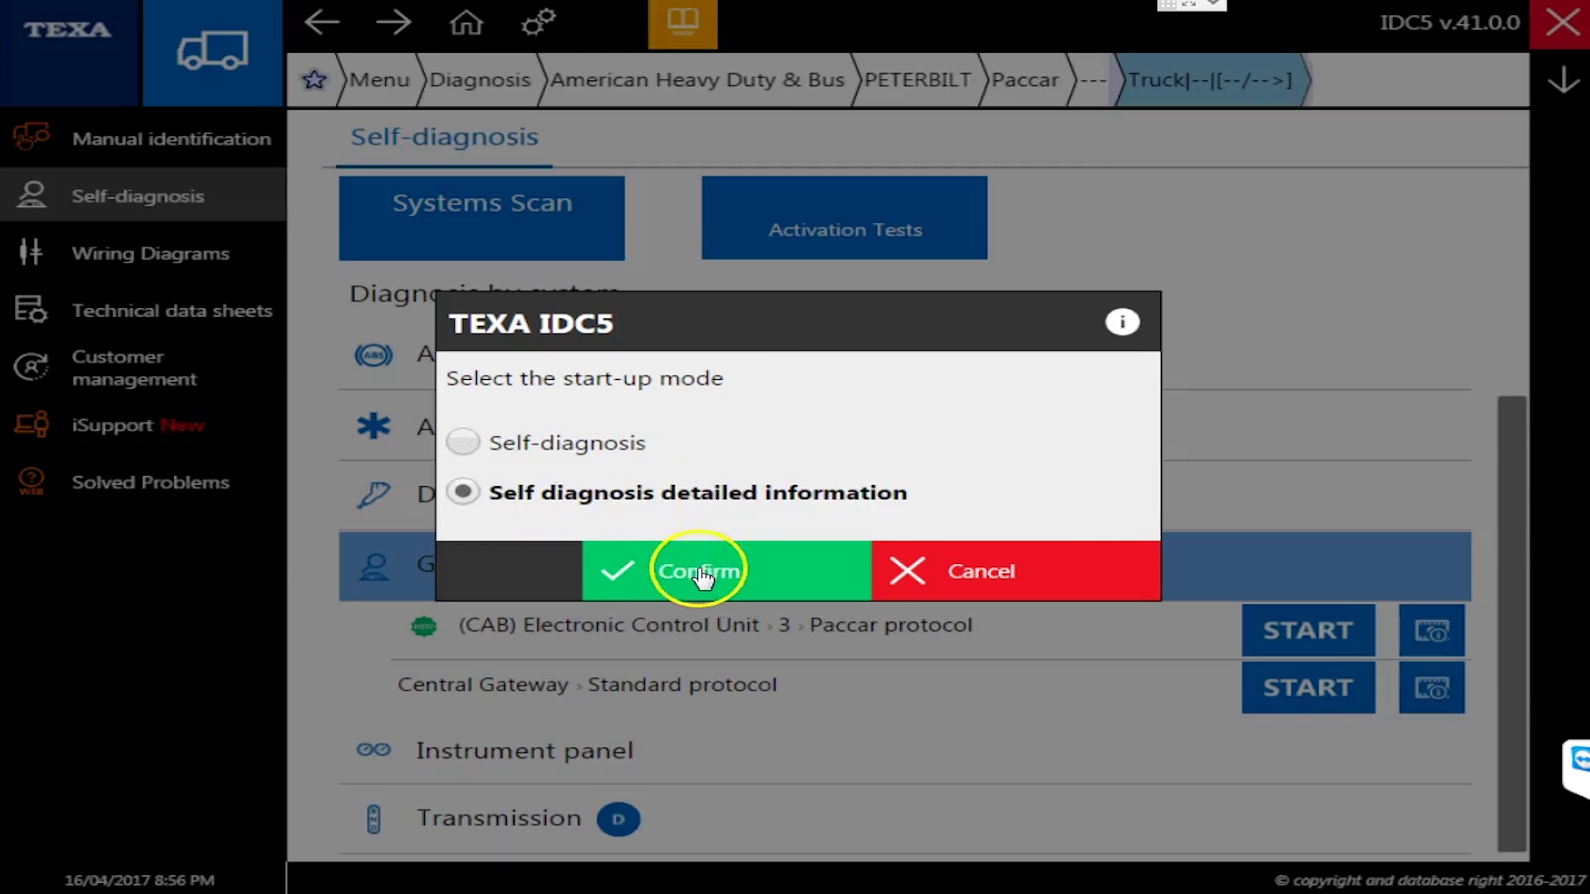
left_click(828, 576)
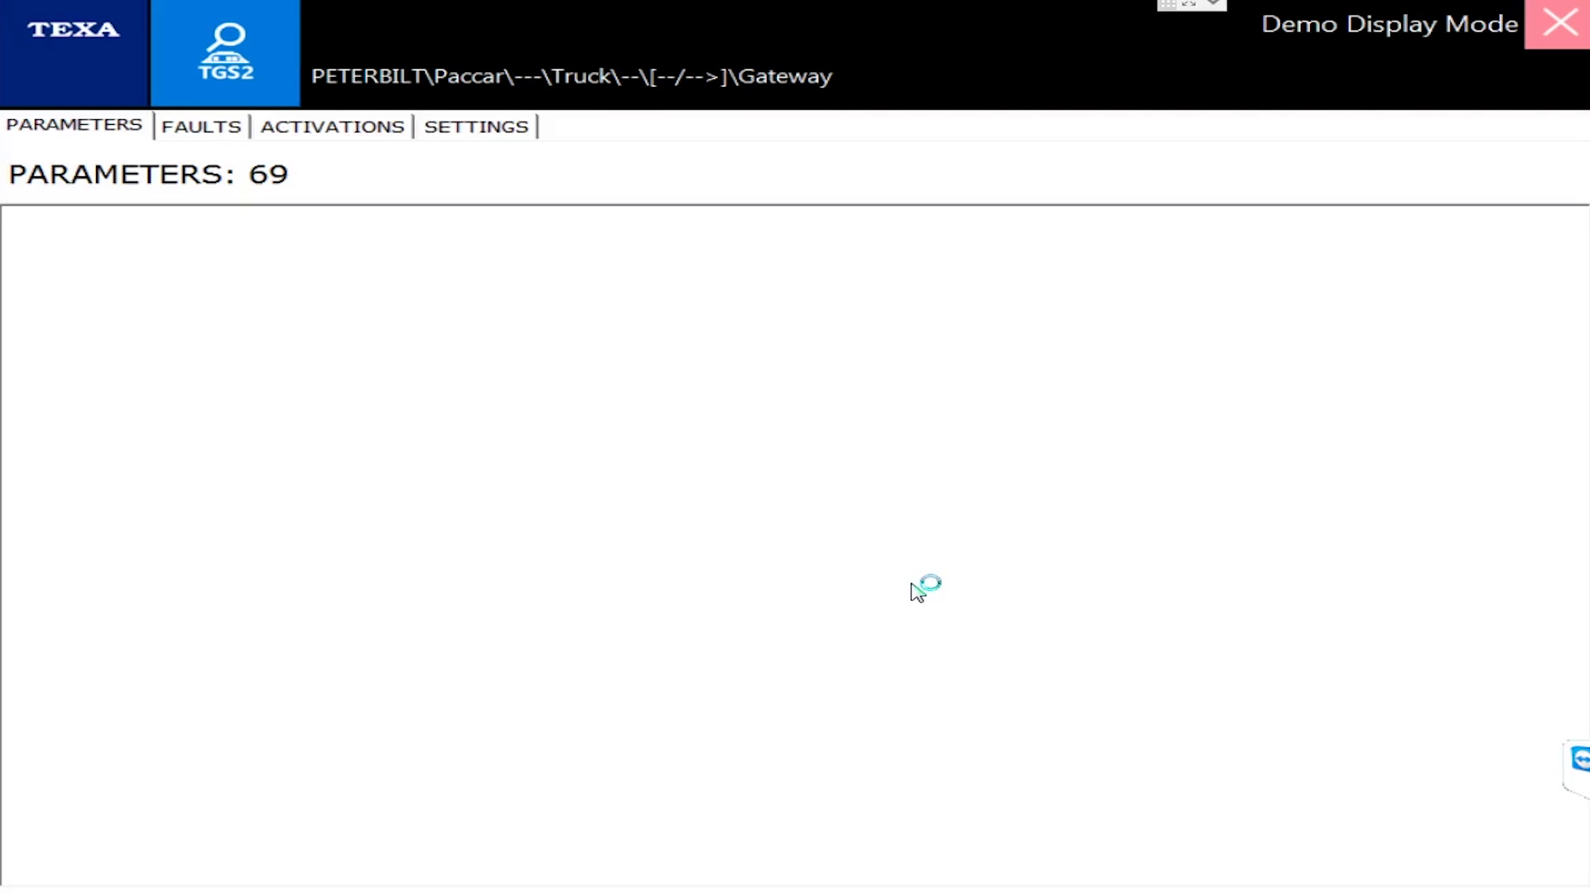
left_click(247, 130)
Browse the Gateway's activation tests and its 8 settings, then close the demo session.
left_click(318, 126)
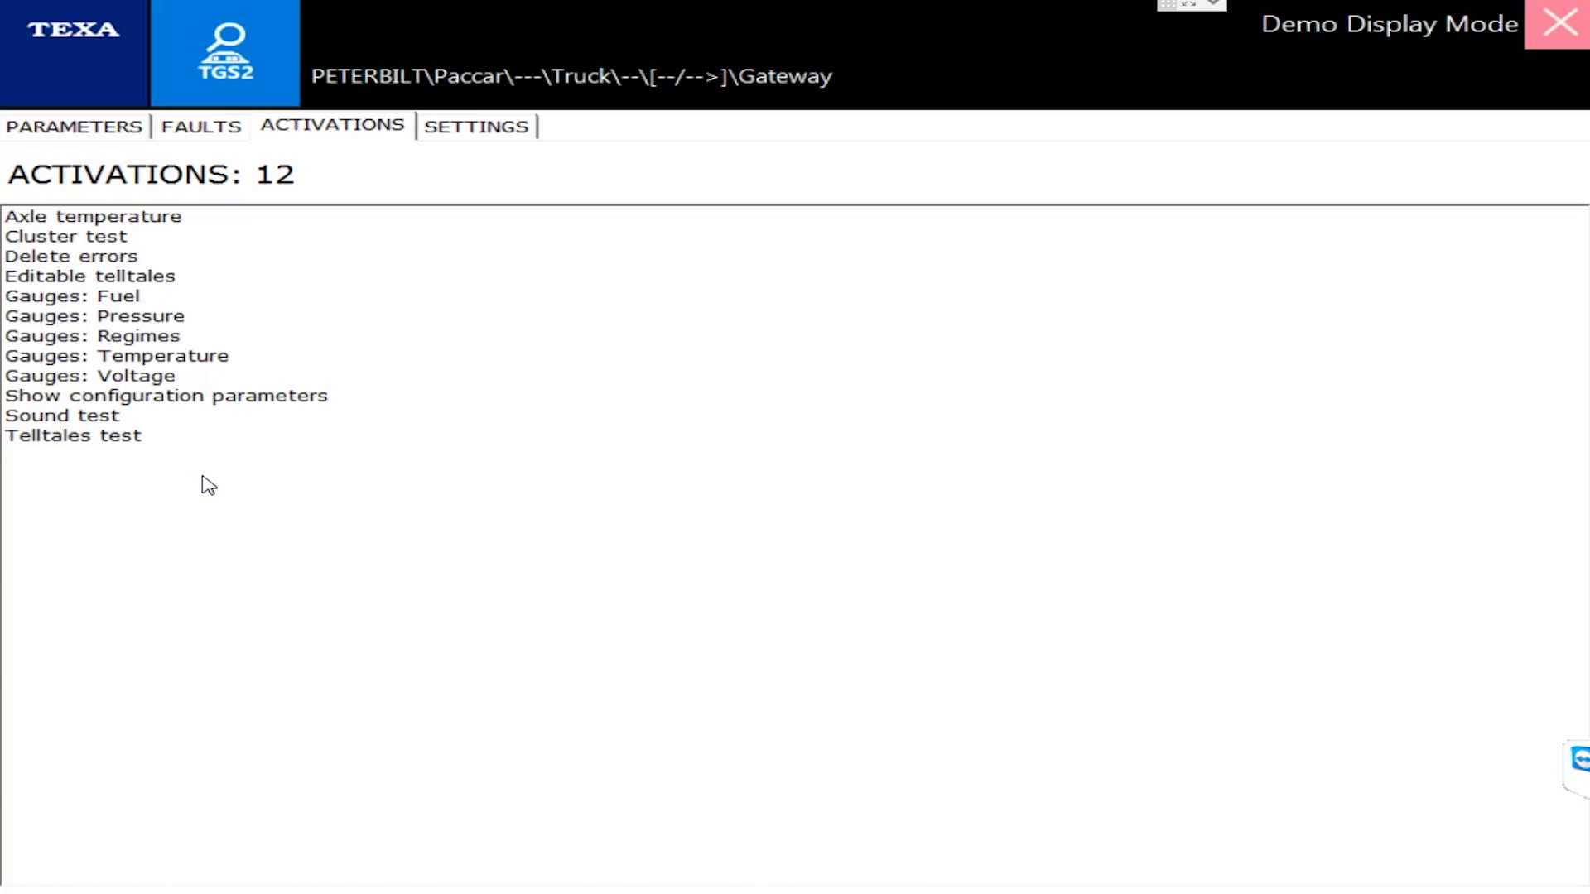
left_click(458, 131)
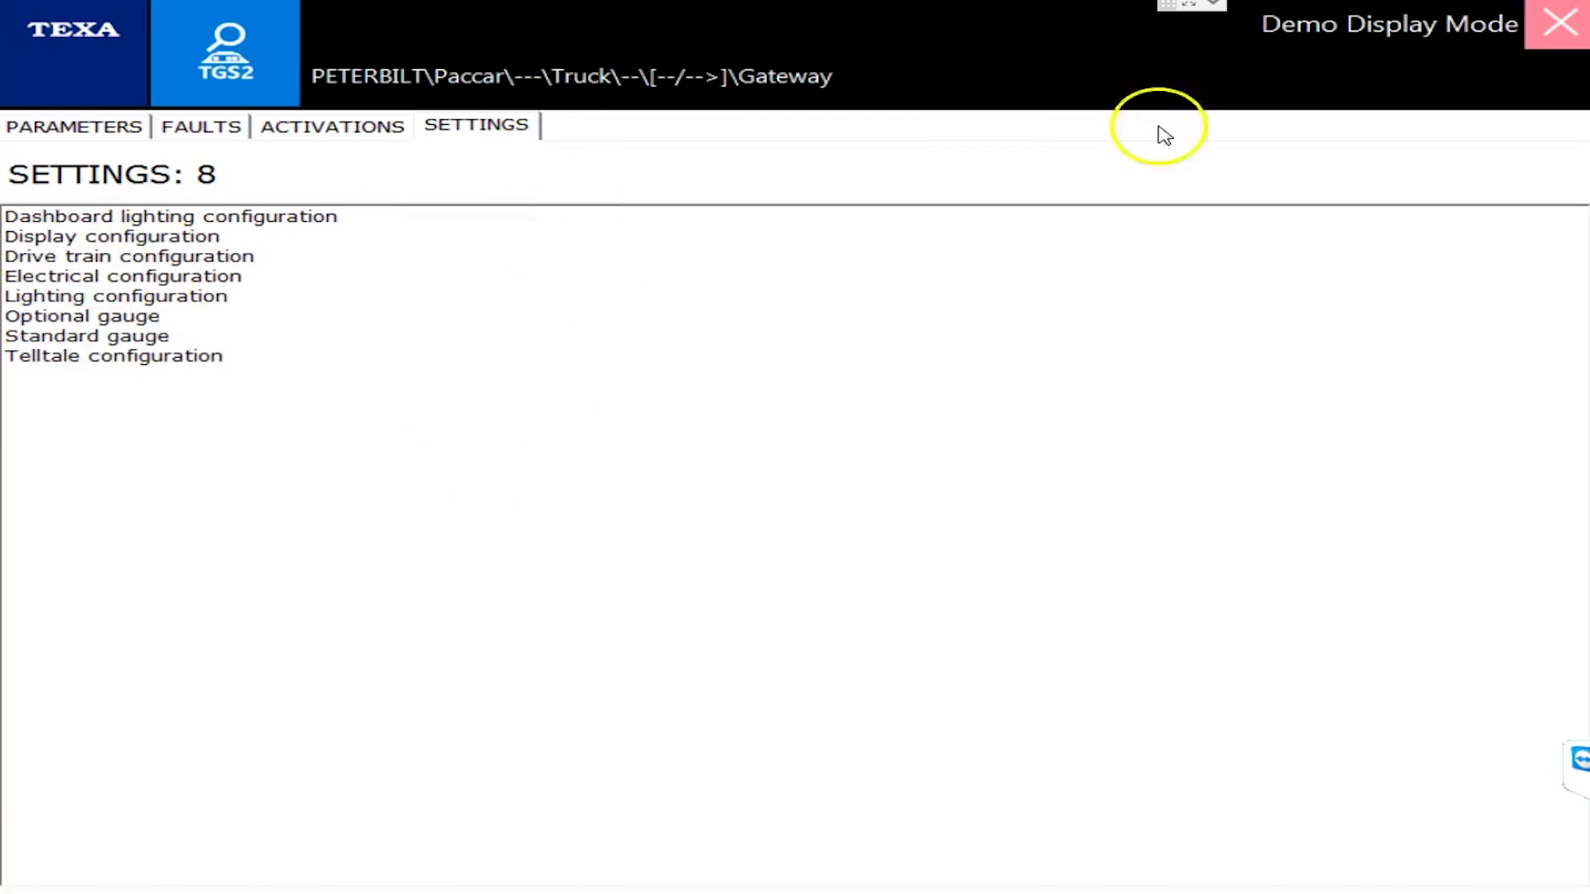
left_click(1563, 33)
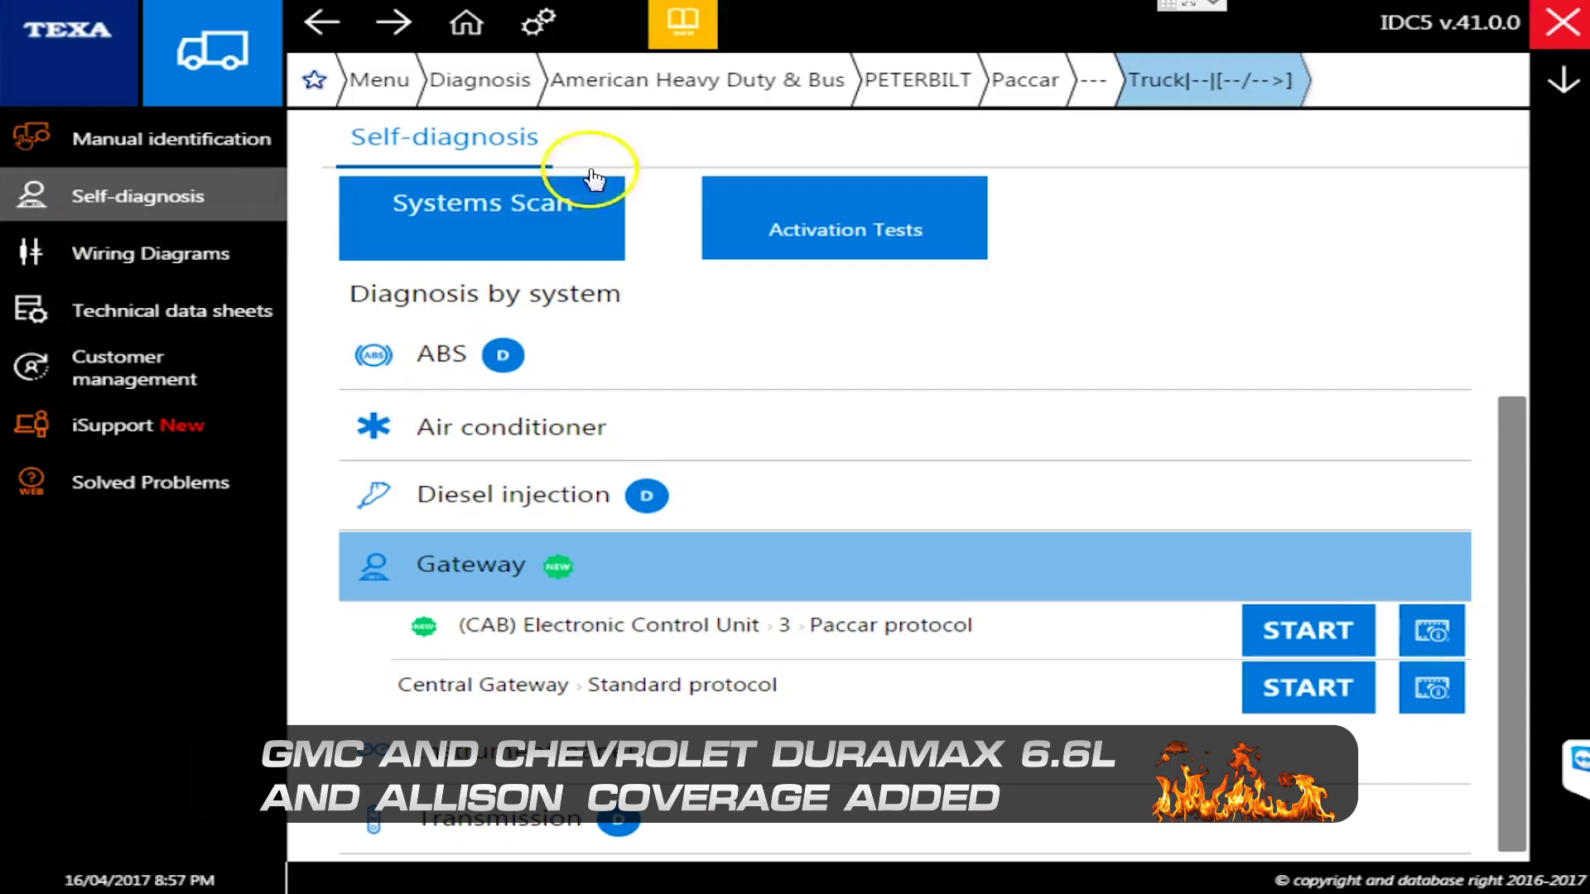
Select CHEVROLET under American Medium Duty to reach the Silverado Duramax pickup.
left_click(479, 86)
left_click(570, 335)
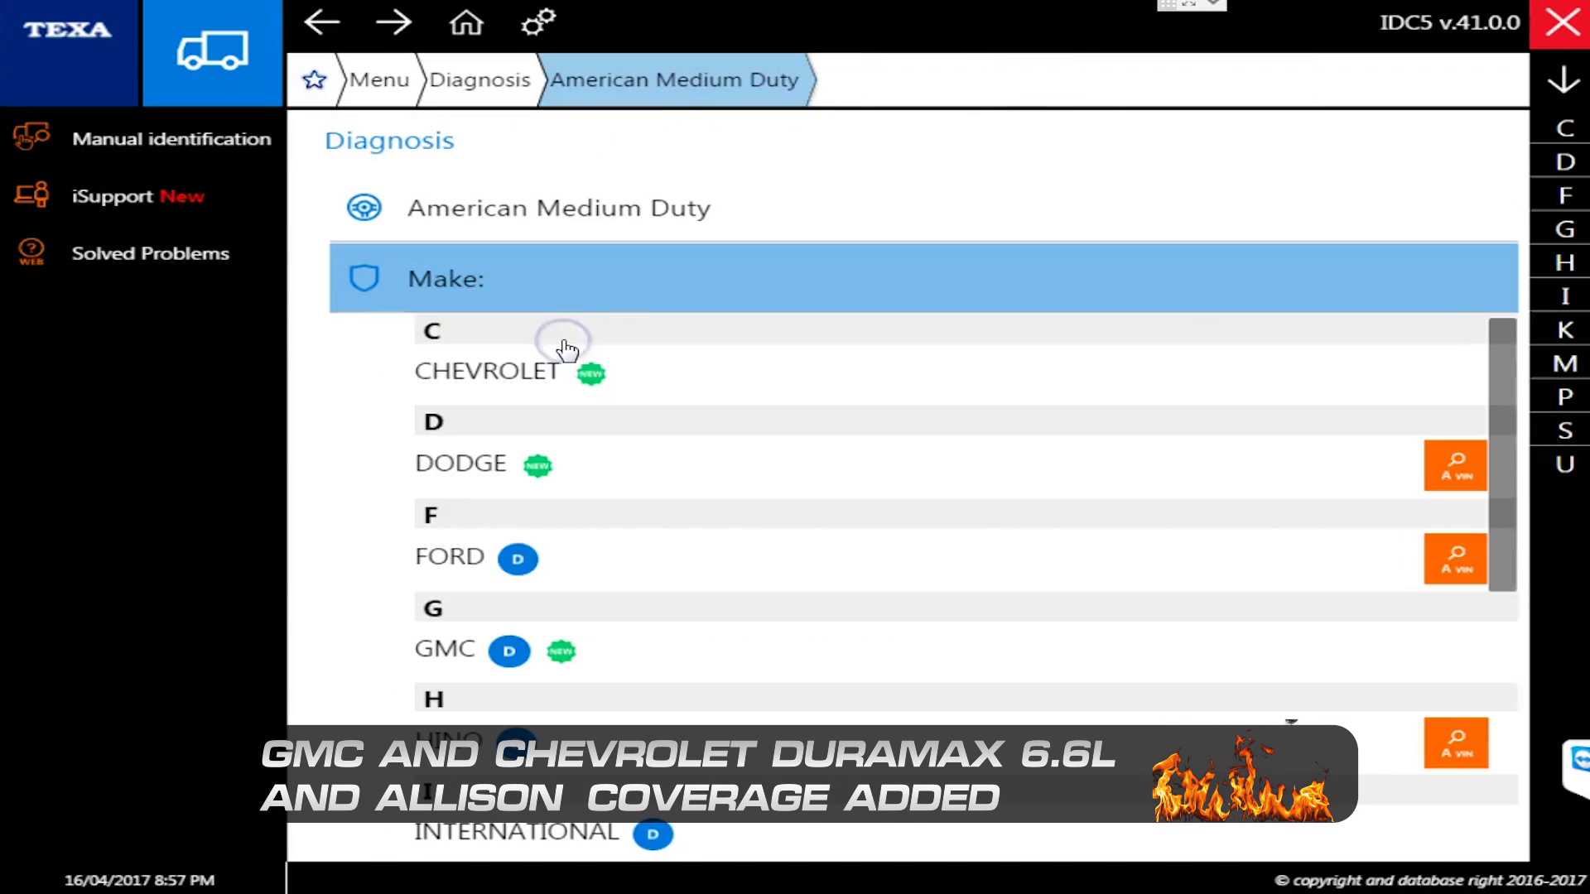
left_click(662, 387)
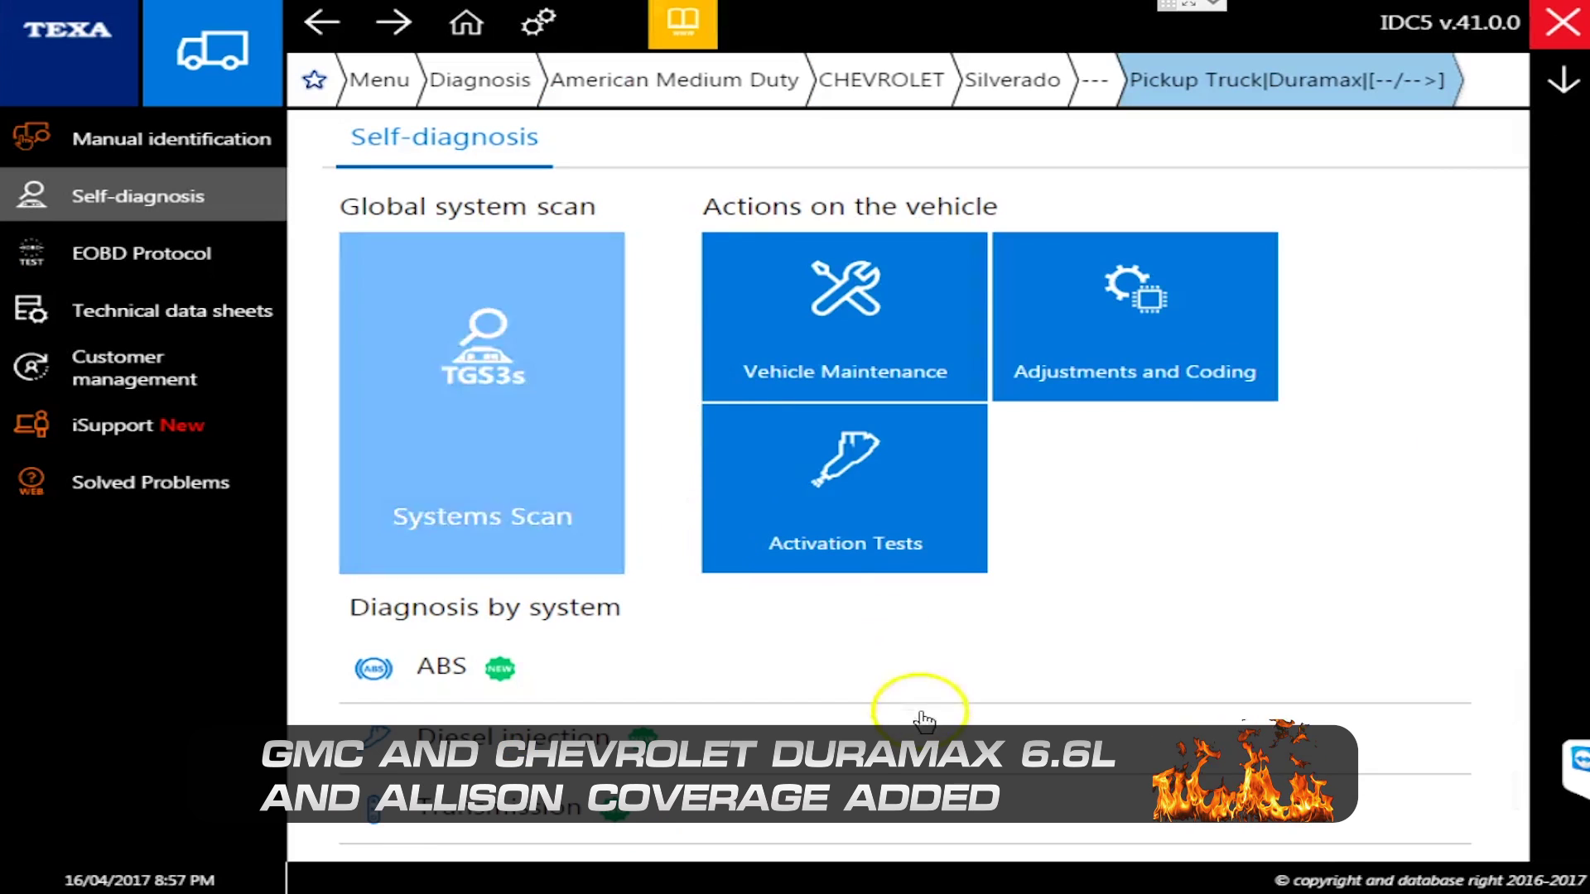
List the Silverado's Diesel injection units and open its Activation Tests.
left_click(911, 733)
scroll(941, 679, "down", 2)
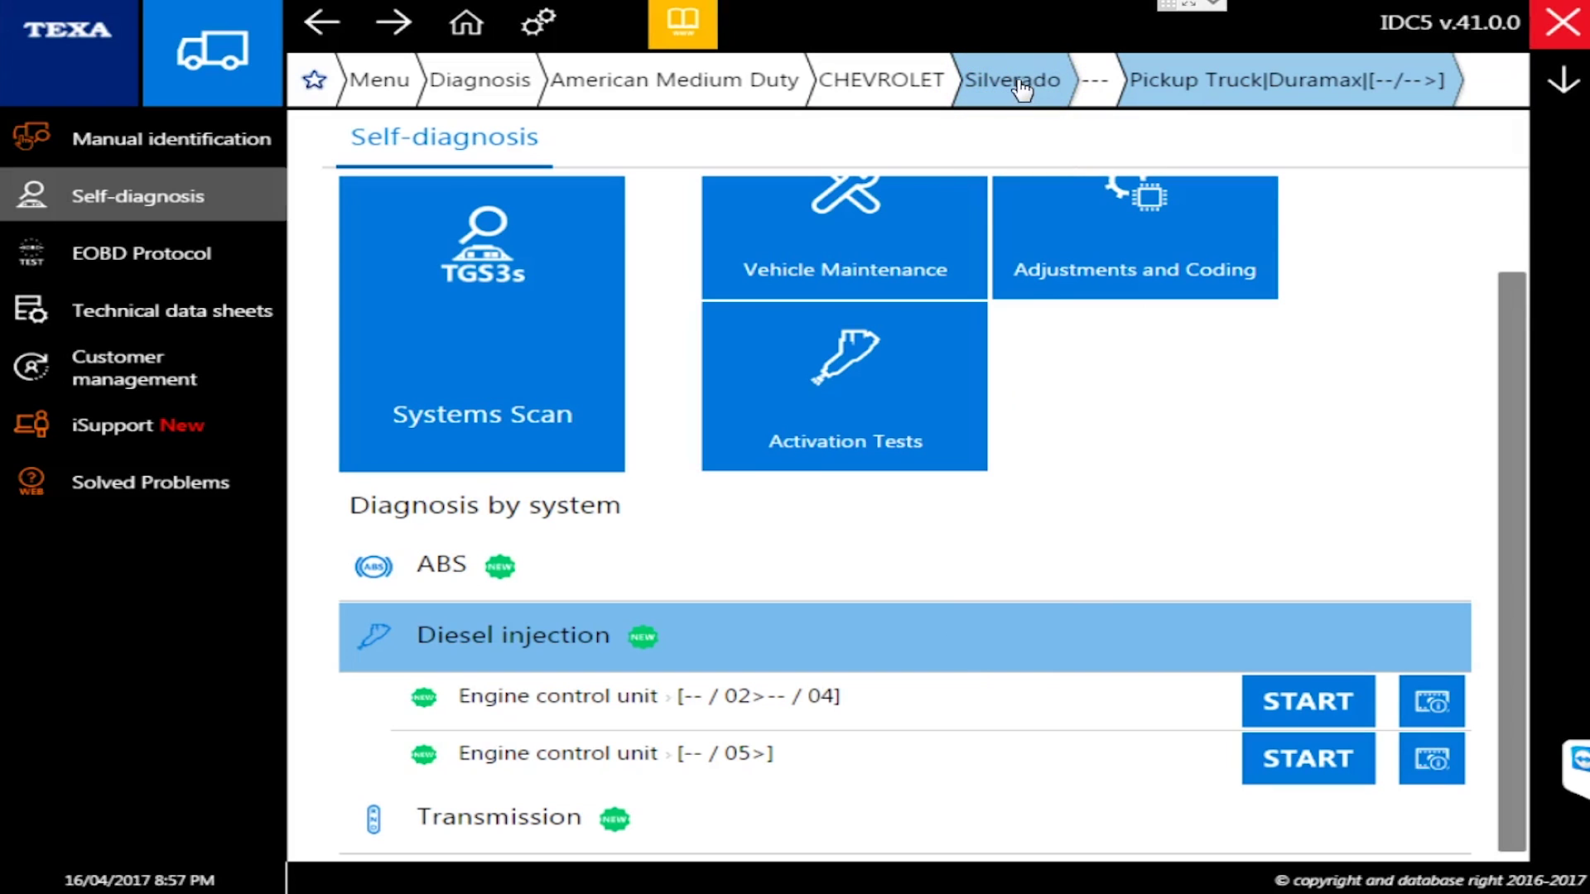
left_click(1003, 131)
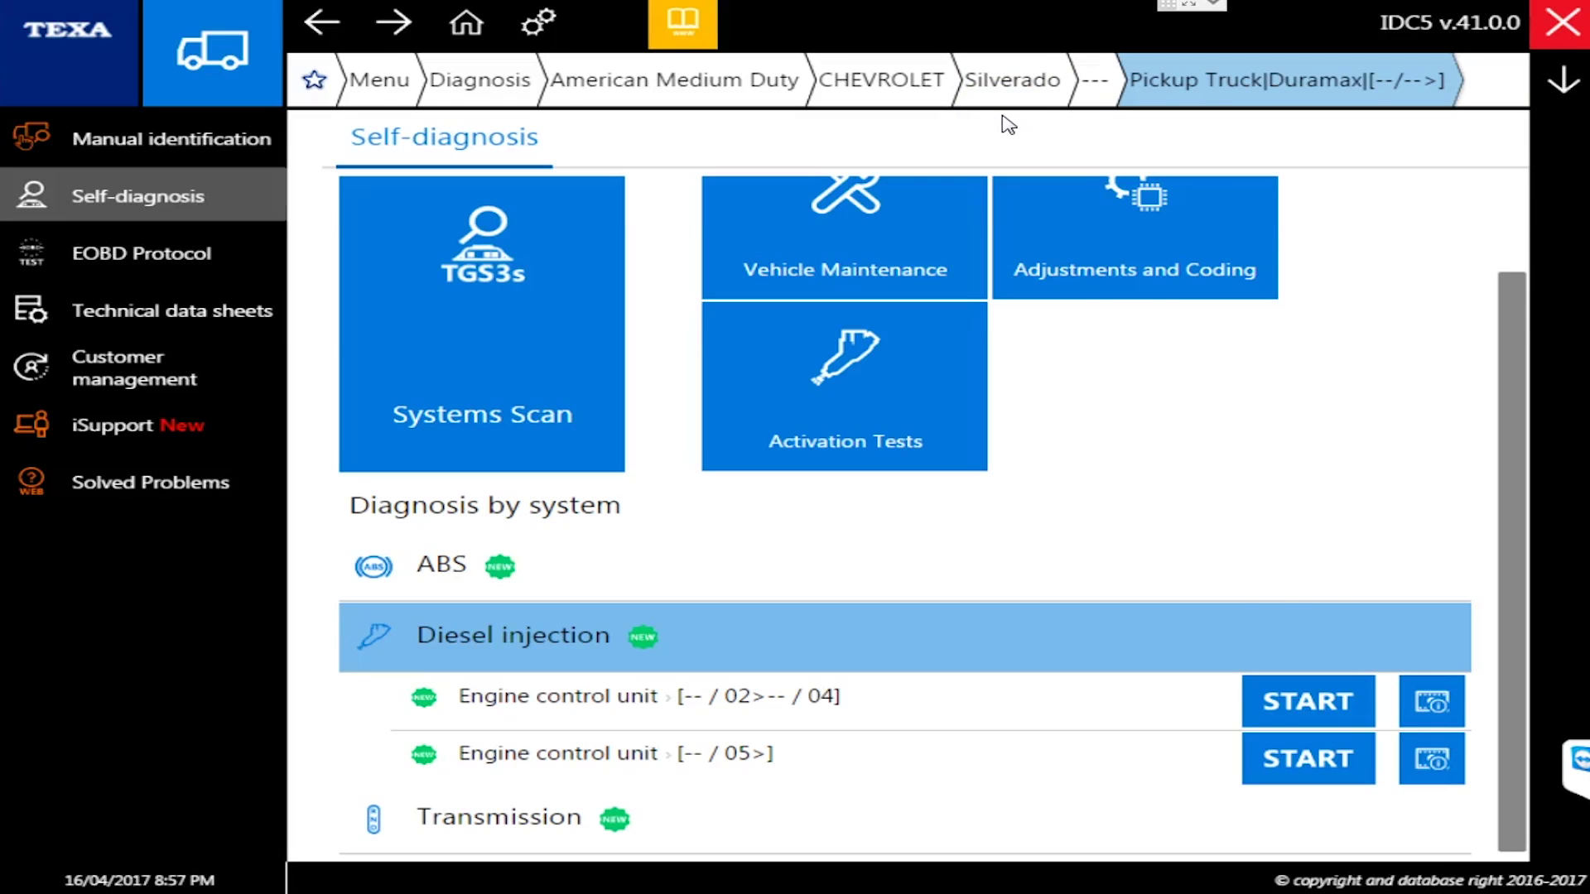
left_click(840, 397)
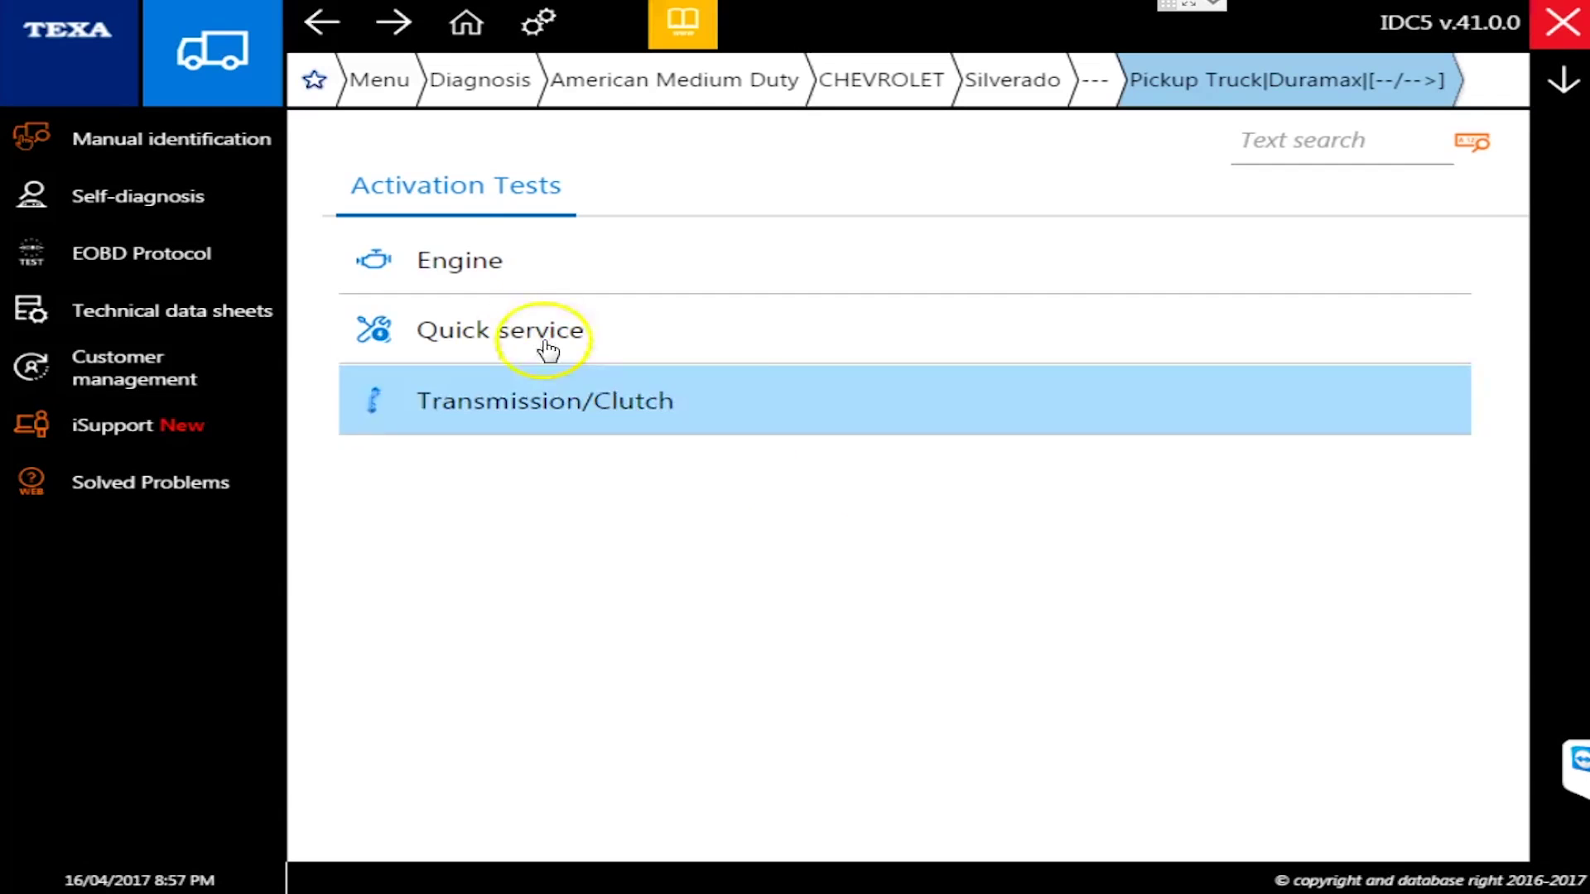
Expand and scroll through the Silverado's Engine activation tests.
left_click(519, 266)
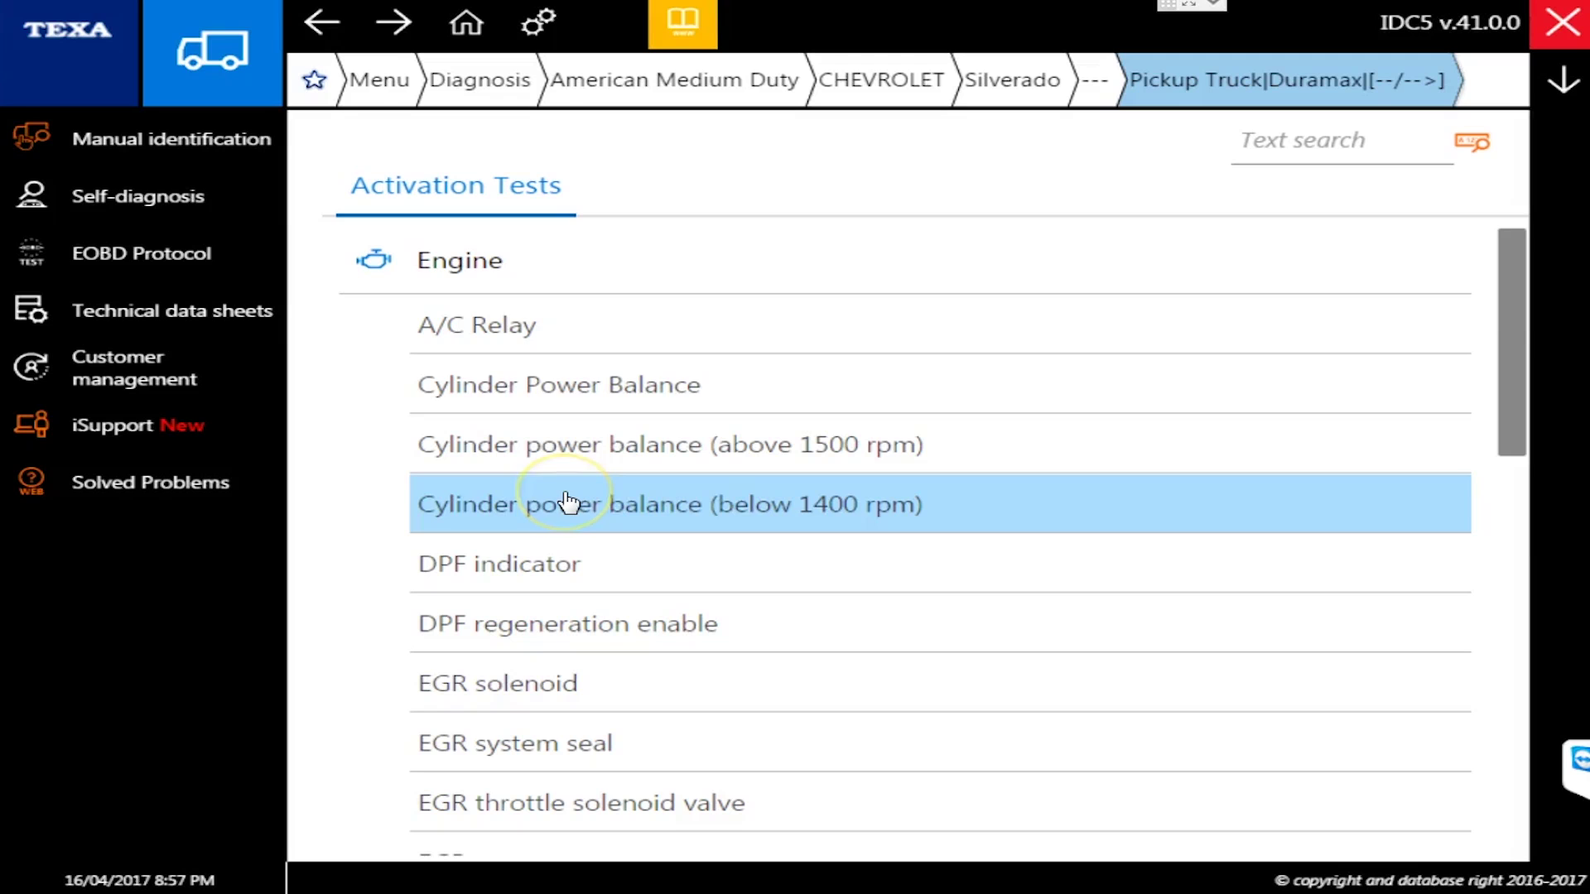
scroll(599, 572, "down", 5)
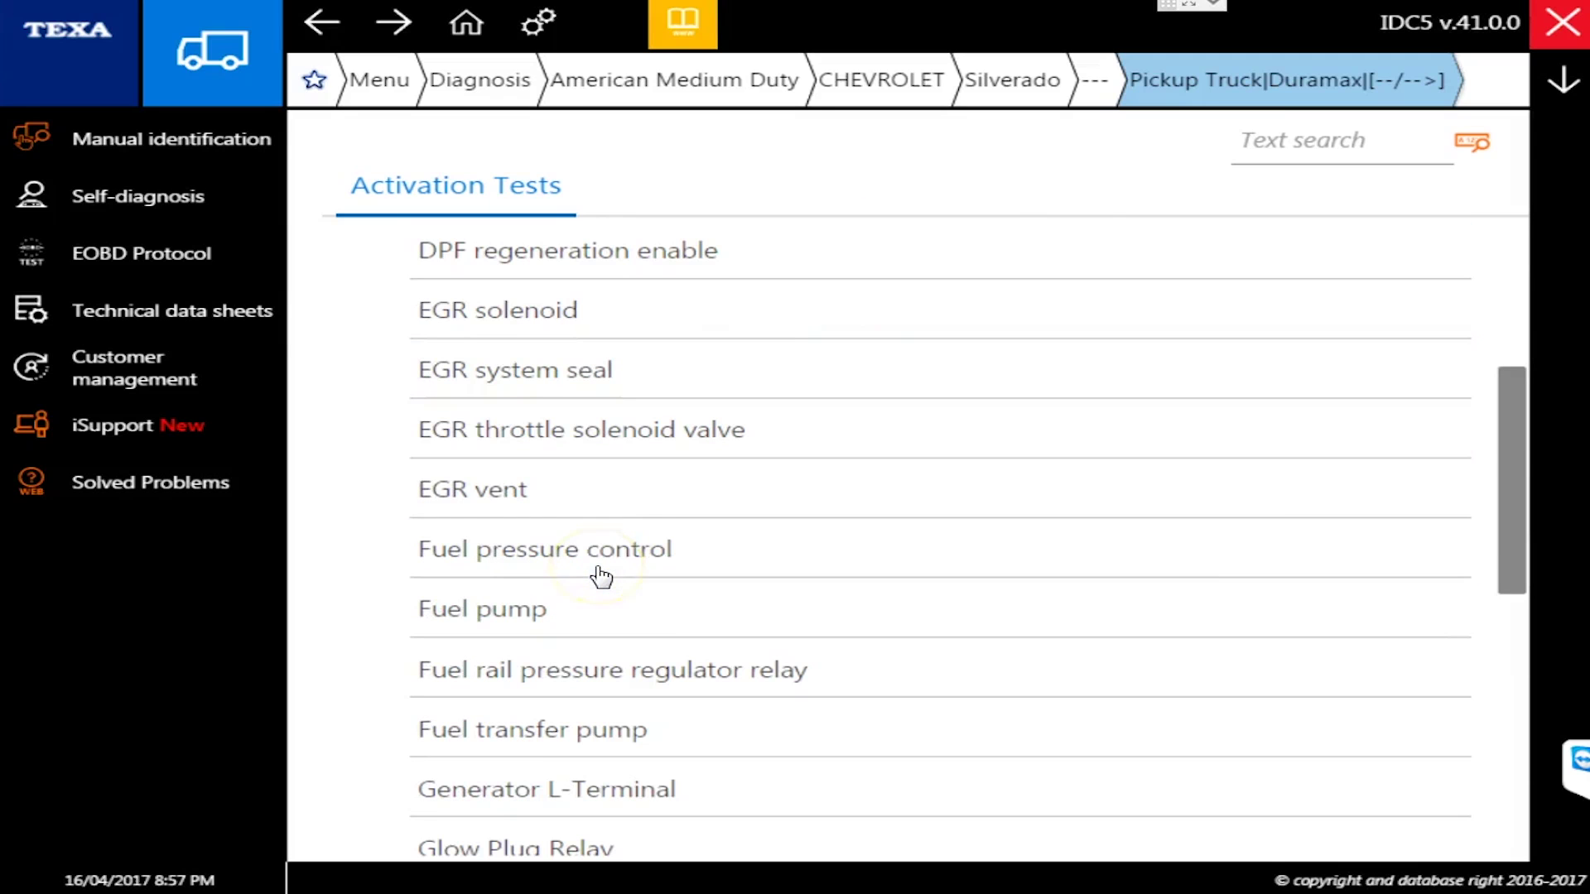
scroll(636, 537, "down", 5)
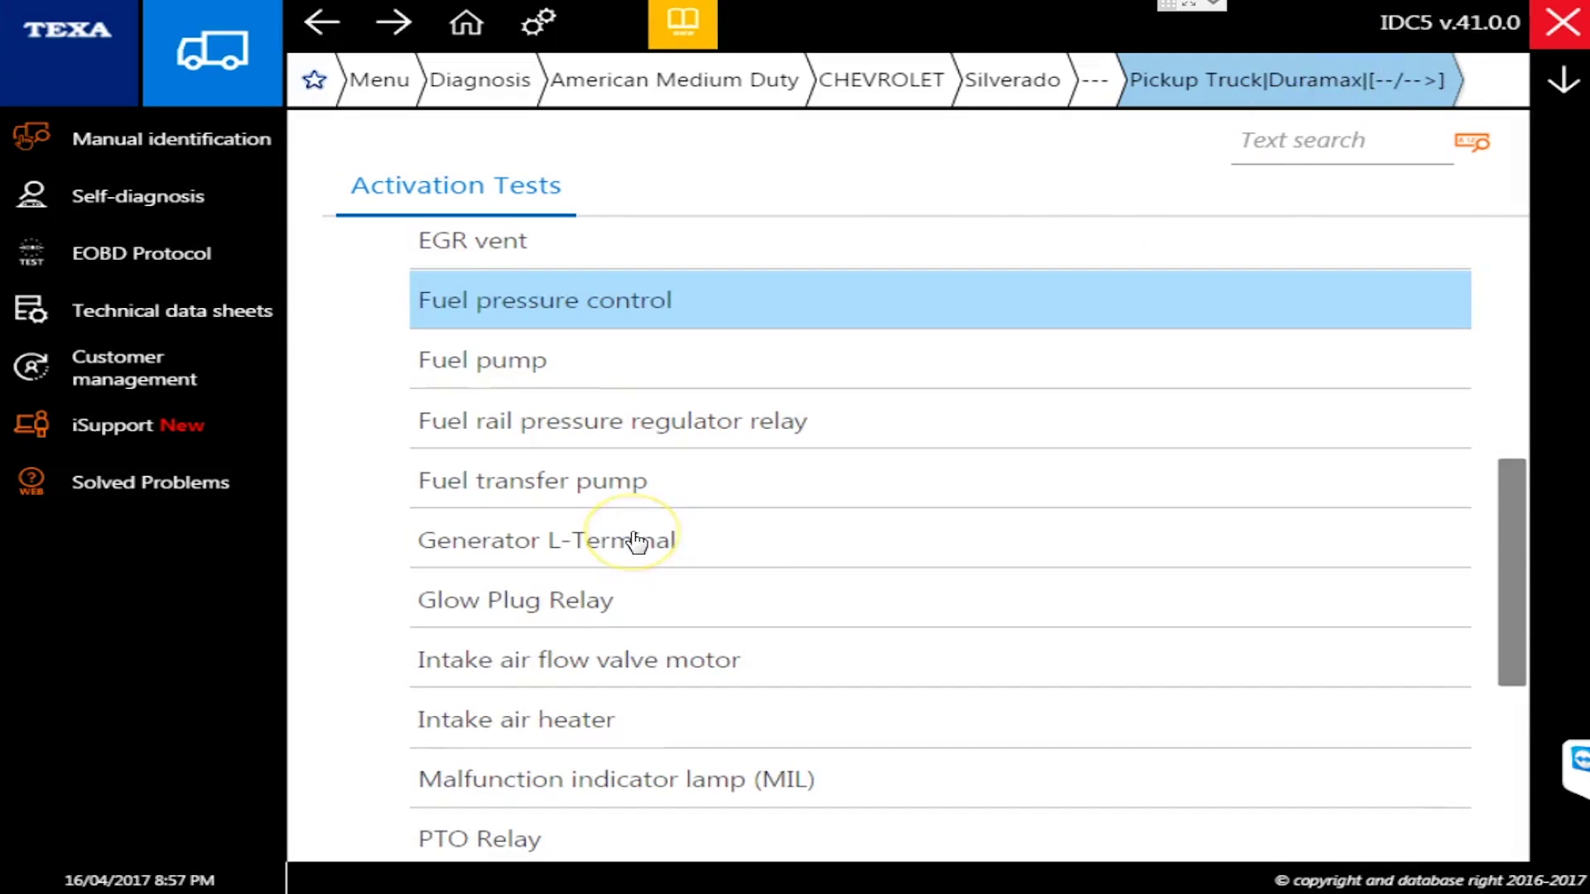
scroll(636, 543, "down", 5)
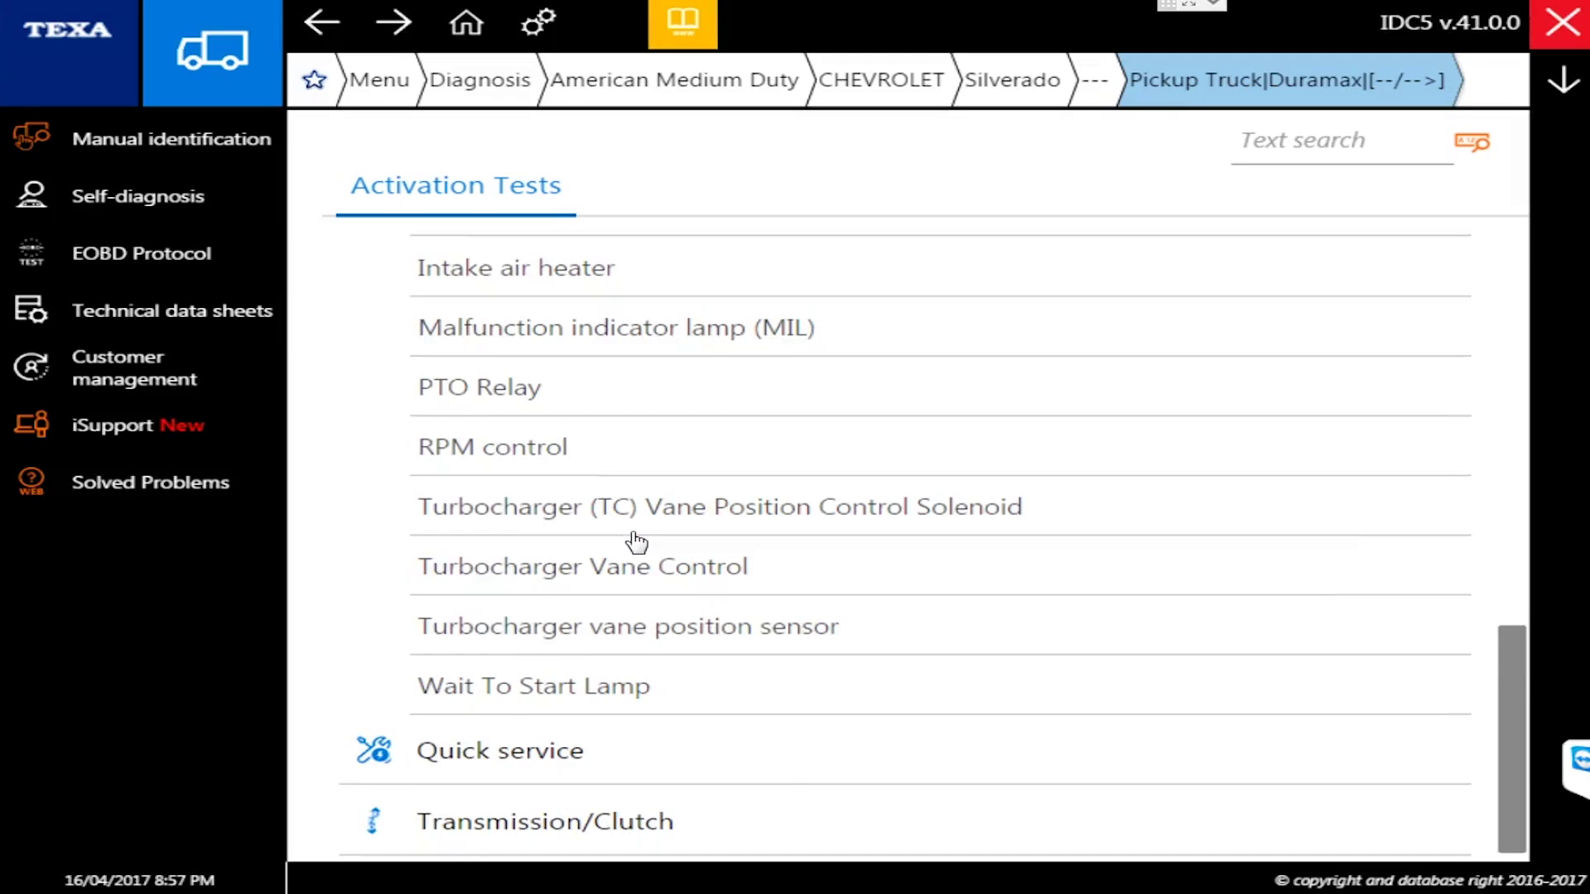
scroll(636, 542, "up", 8)
Check the Silverado's Adjustments and Coding procedures, then return to its Self-diagnosis page.
left_click(1095, 80)
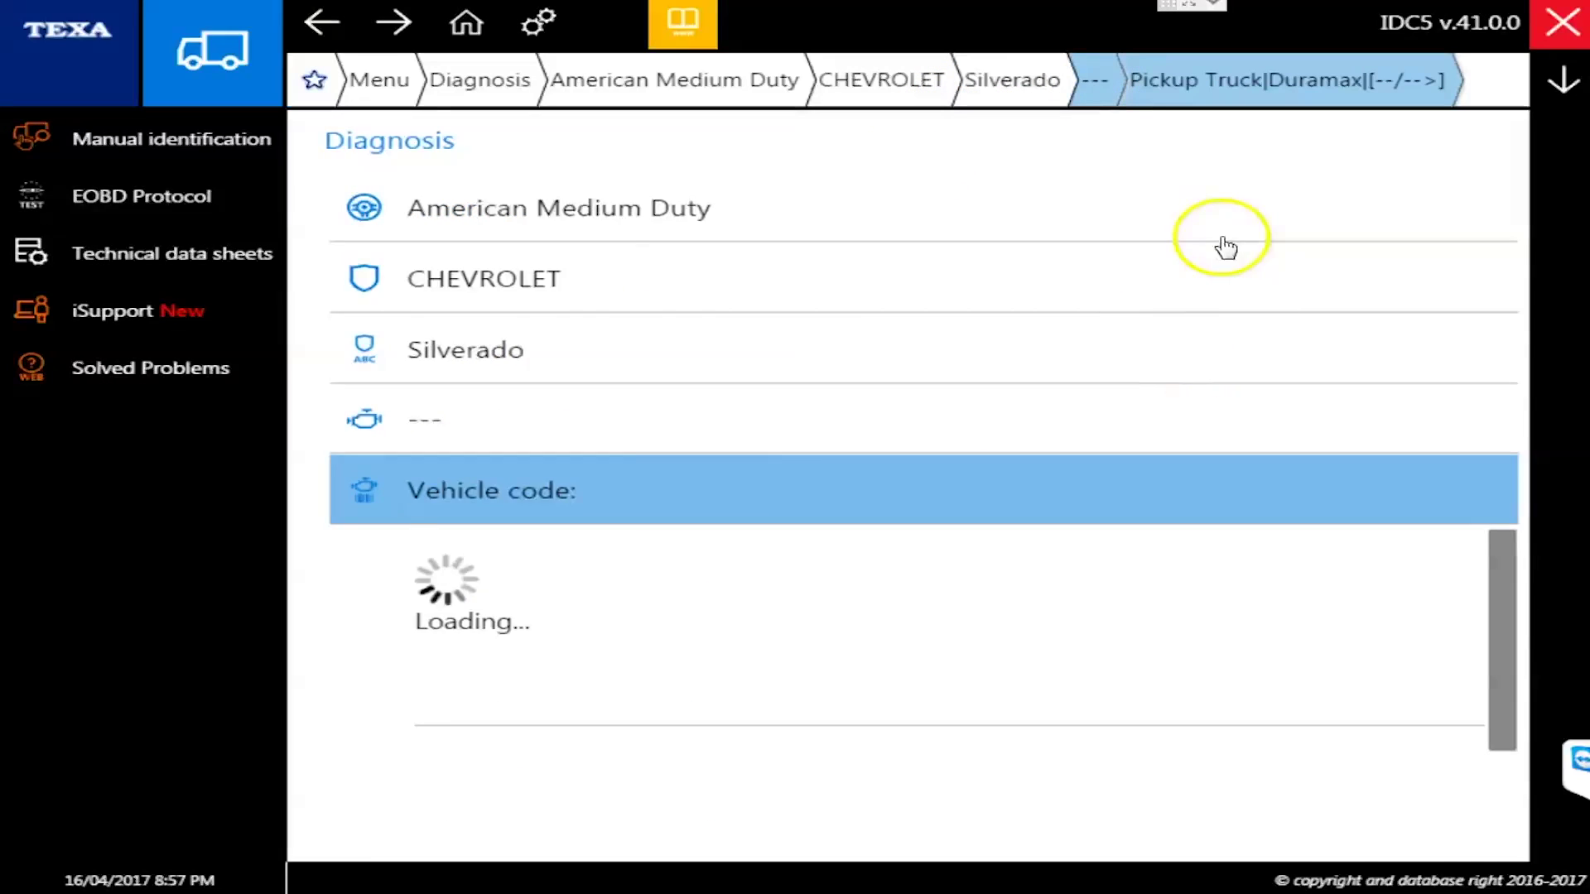
left_click(1175, 300)
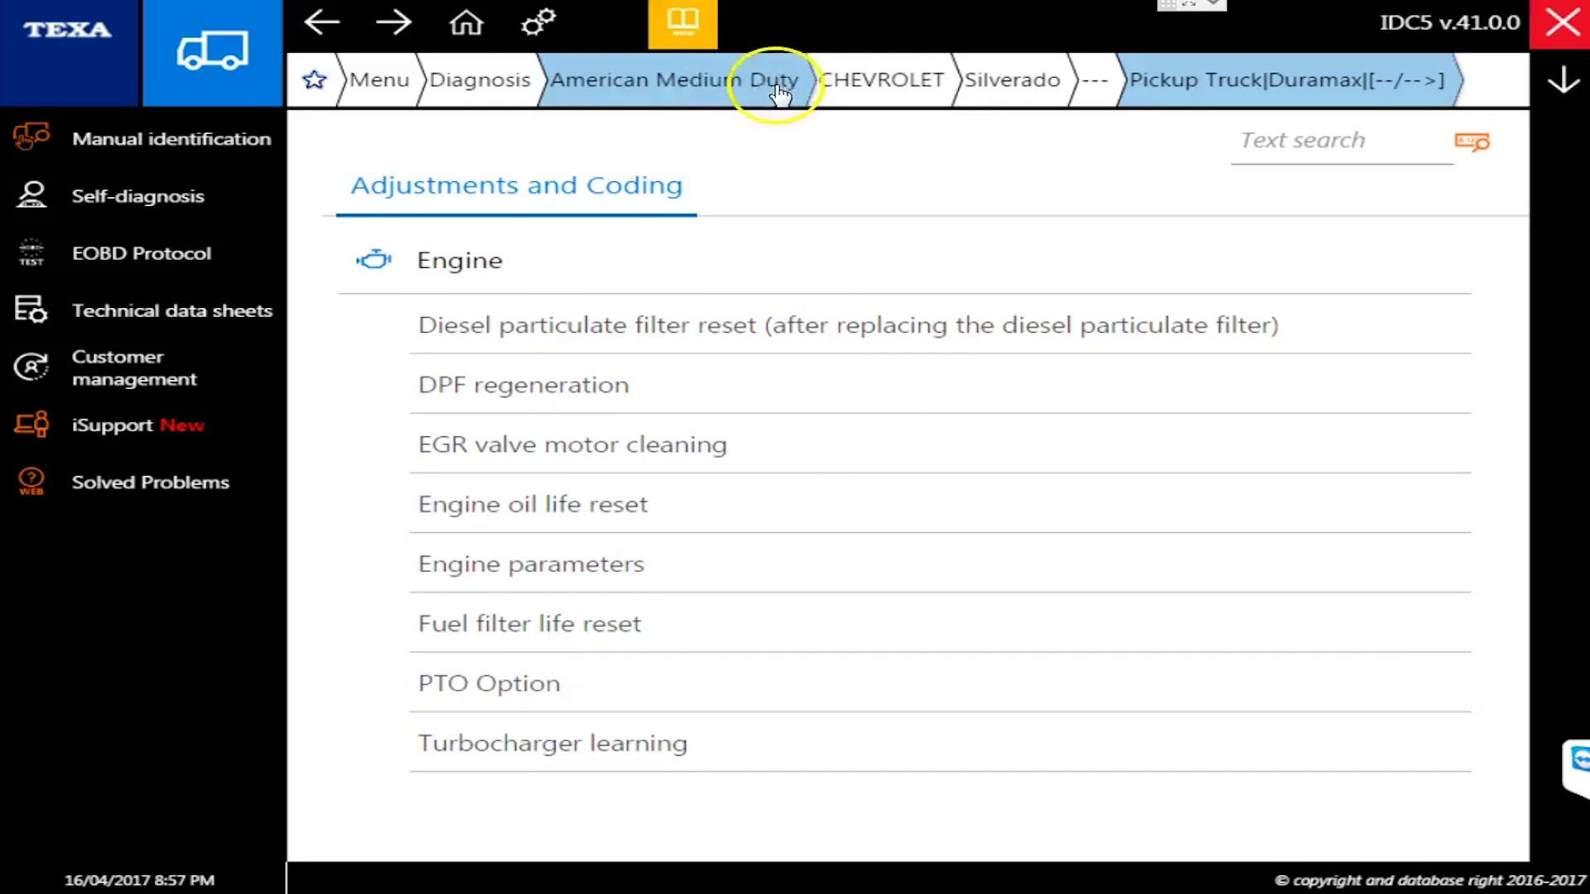
left_click(902, 79)
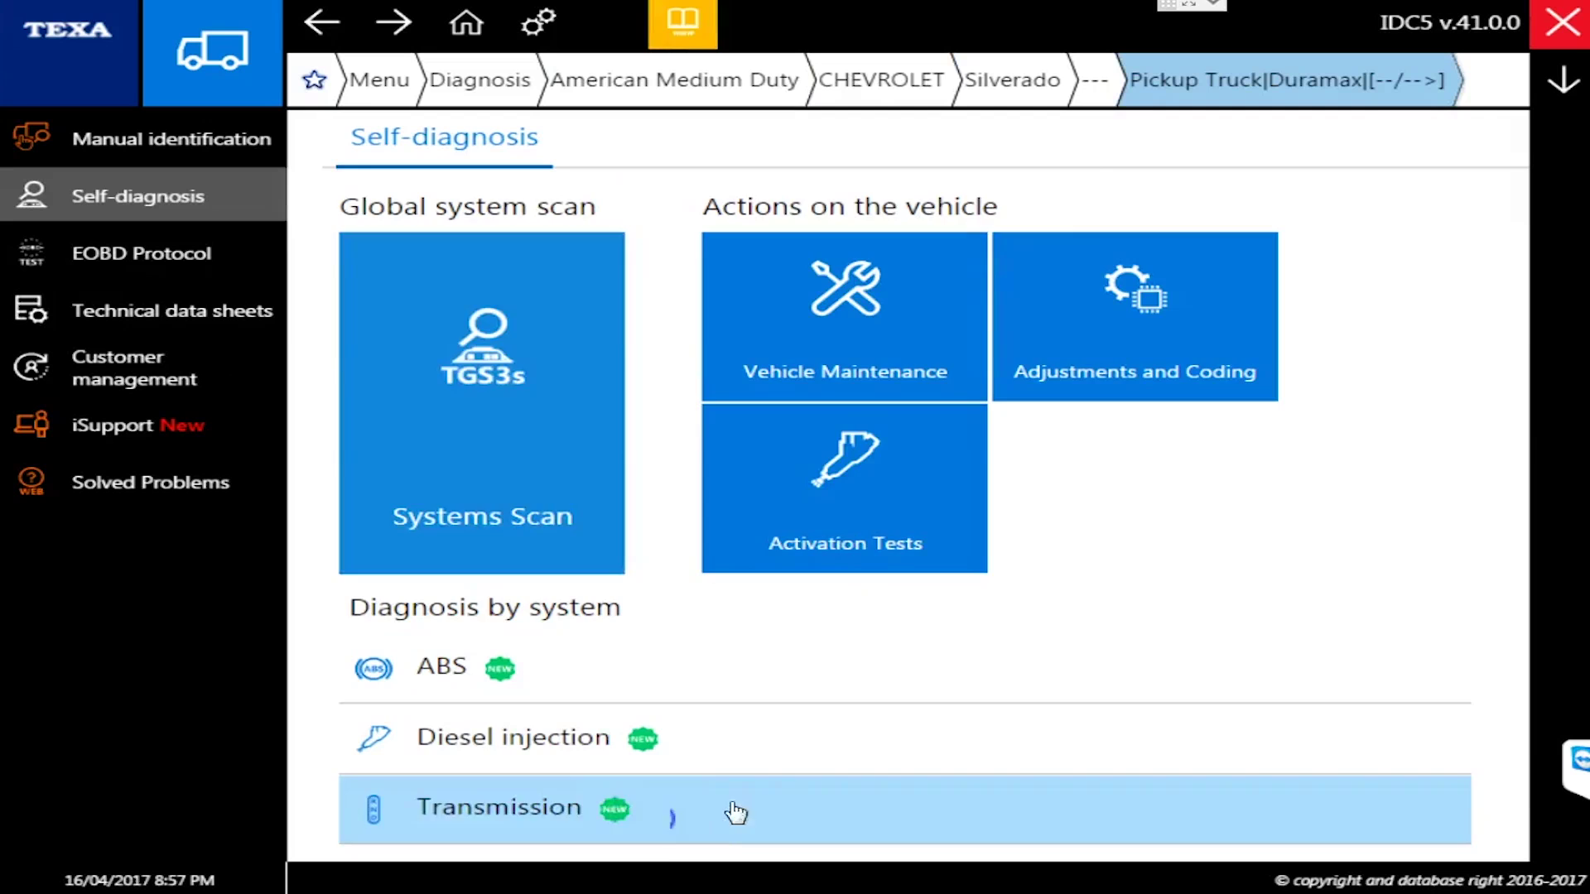
Show the Silverado's Transmission and ABS control units, then return to the American Medium Duty makes.
left_click(734, 813)
left_click(563, 643)
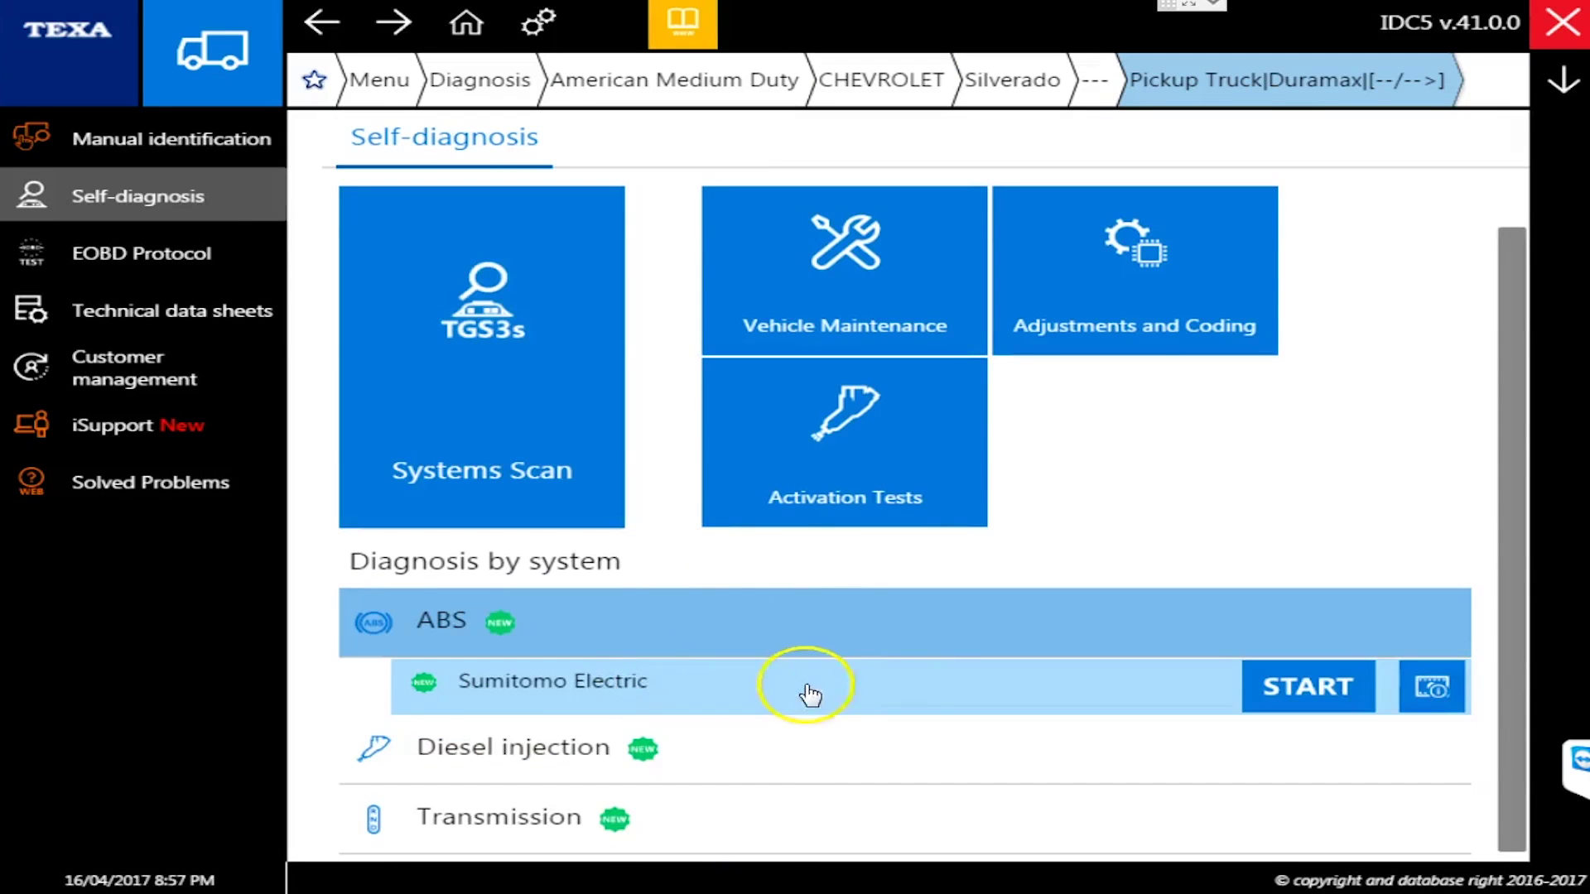
left_click(745, 76)
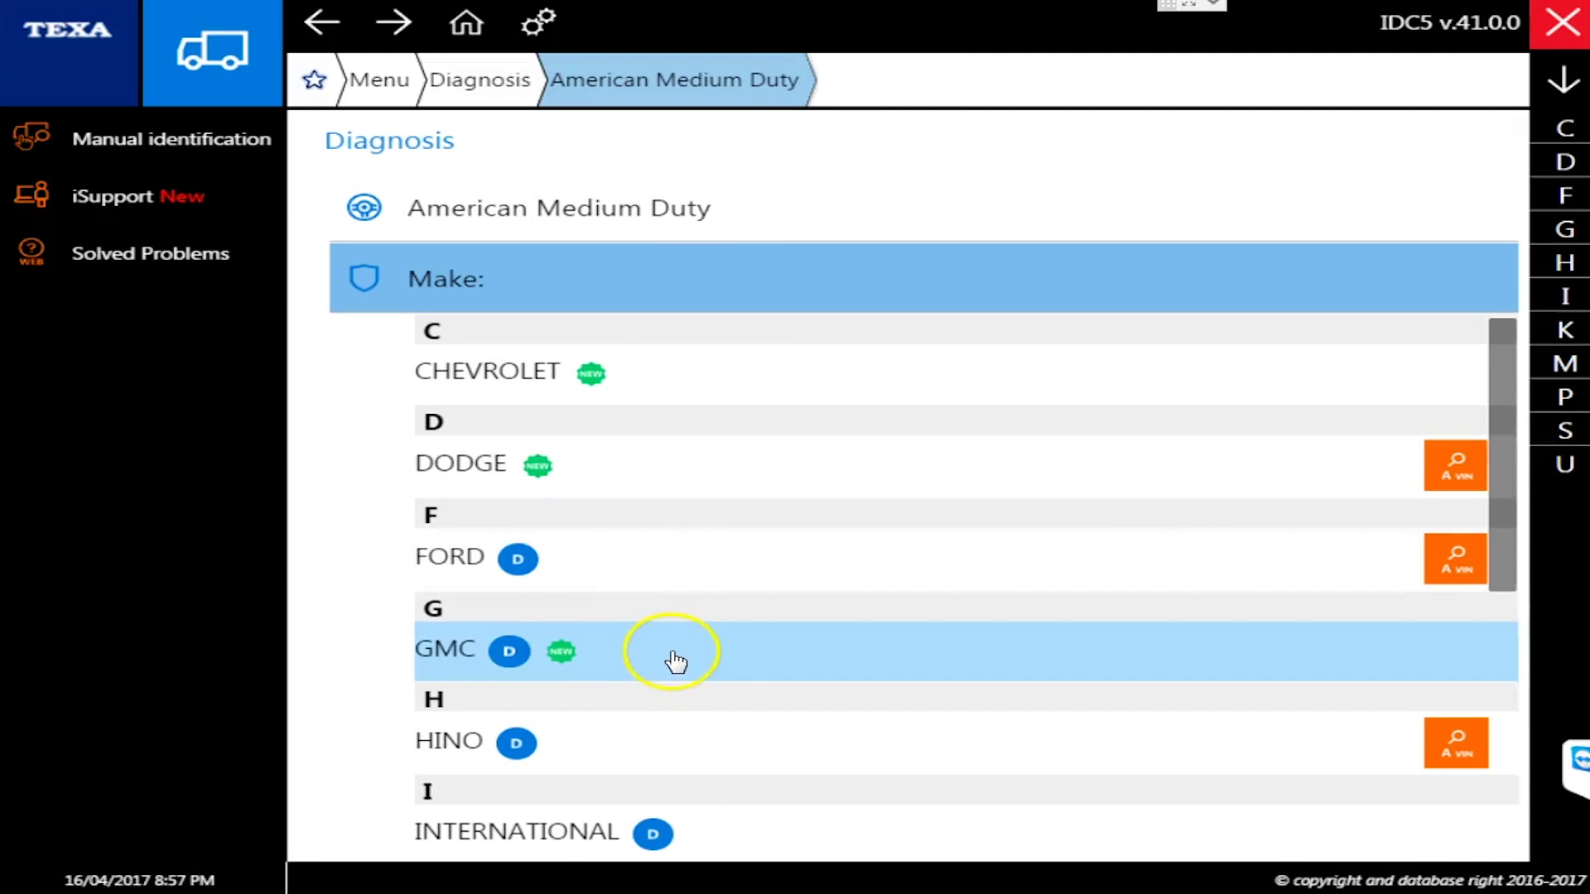
Choose the GMC Sierra Duramax and list its two Diesel injection engine units.
left_click(773, 633)
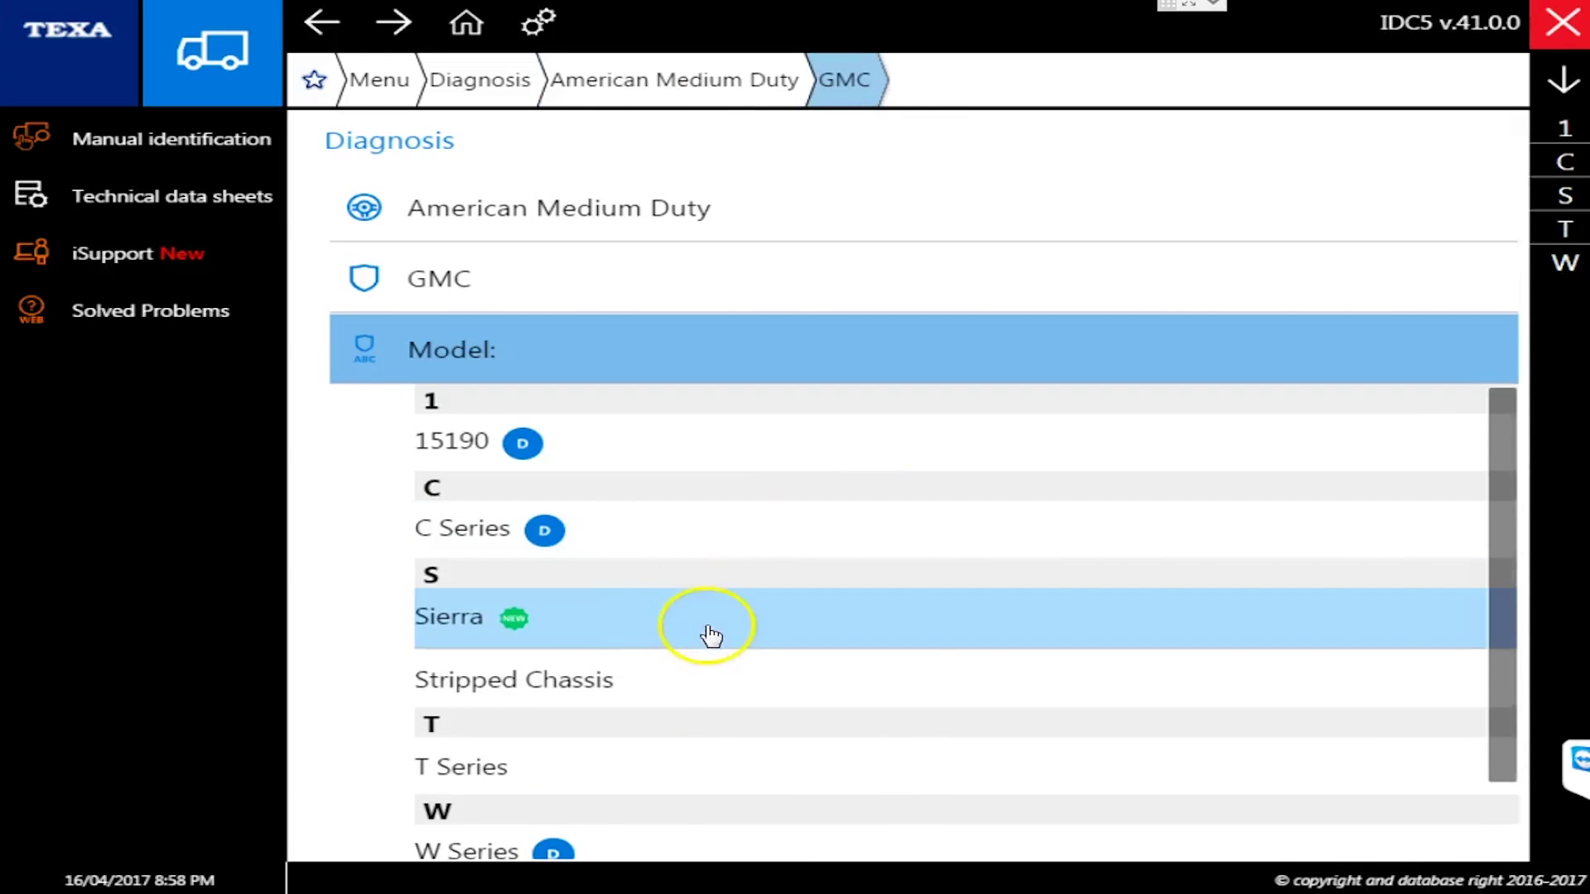
left_click(594, 629)
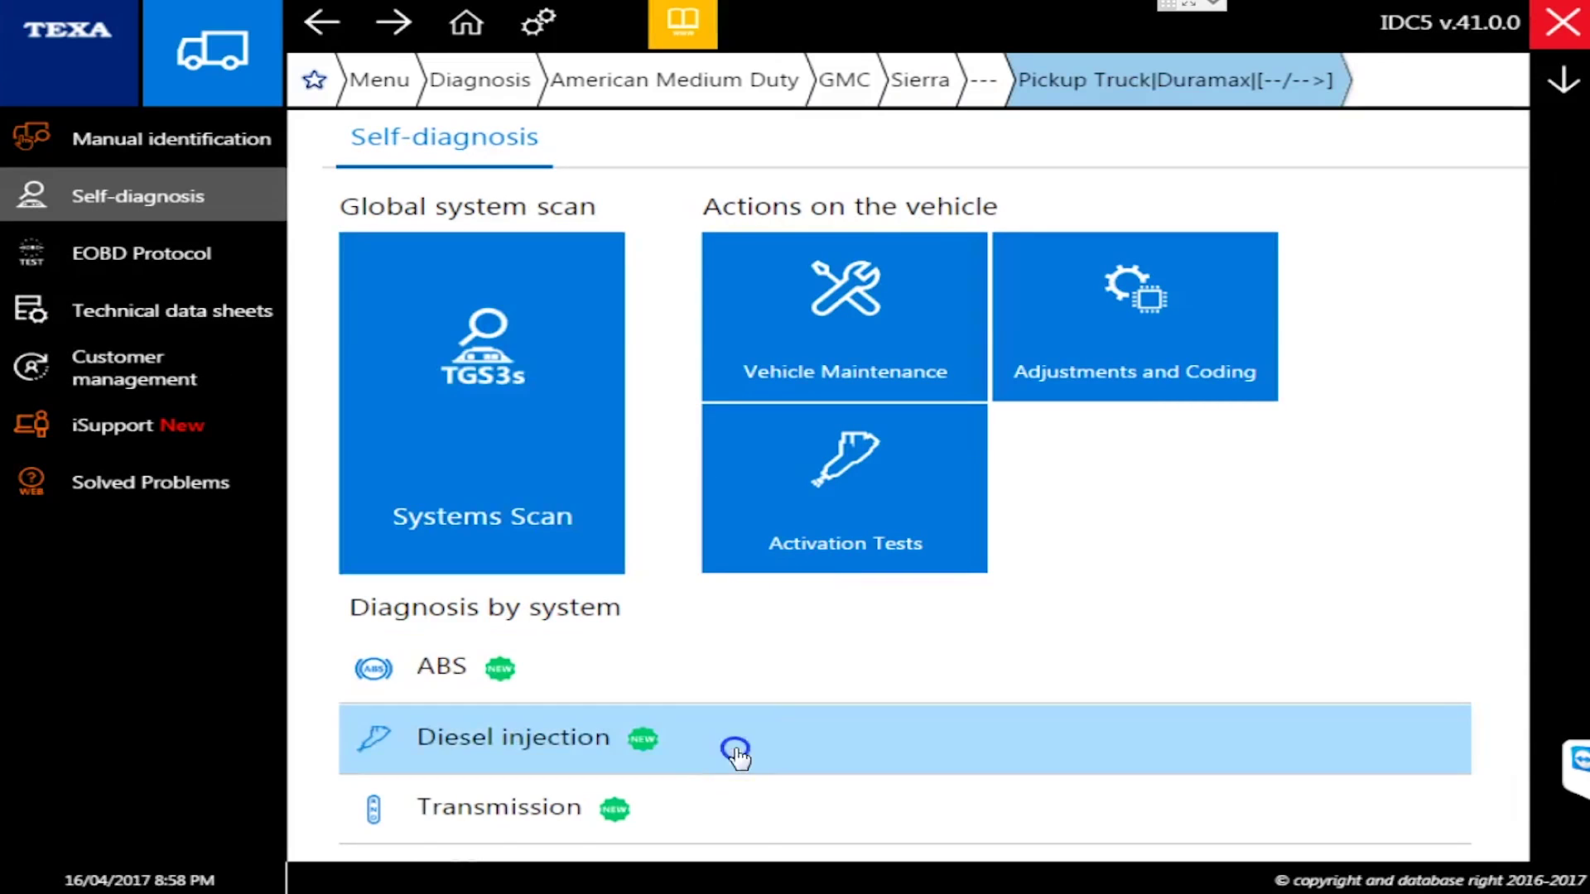
left_click(737, 745)
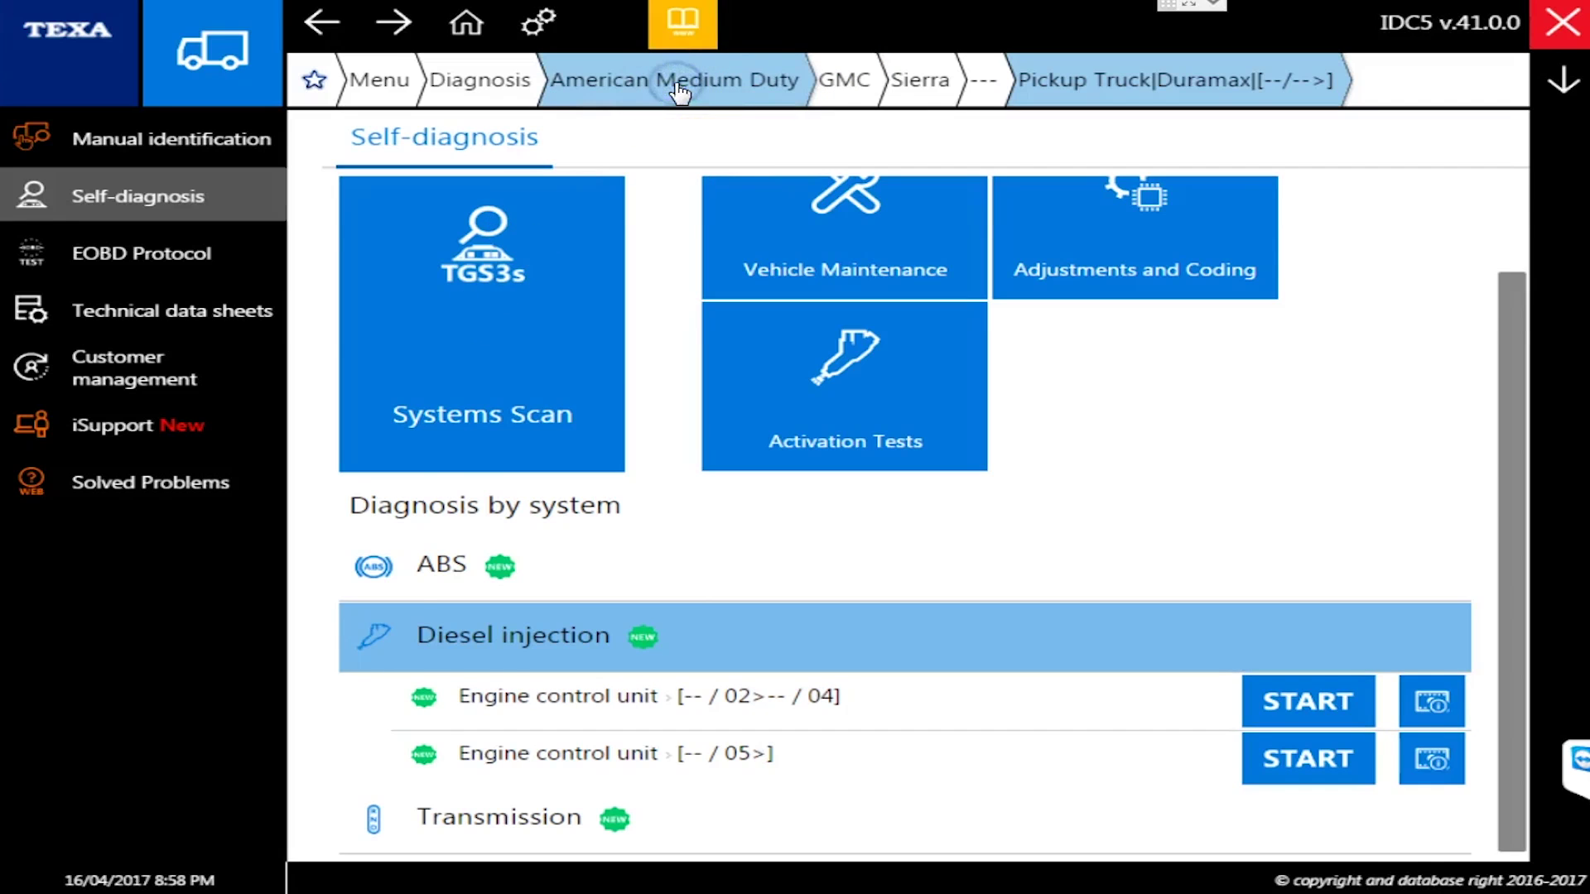
Open the Dodge RAM Third Generation pickup's systems, then go back to the RAM generation list.
left_click(679, 91)
left_click(617, 491)
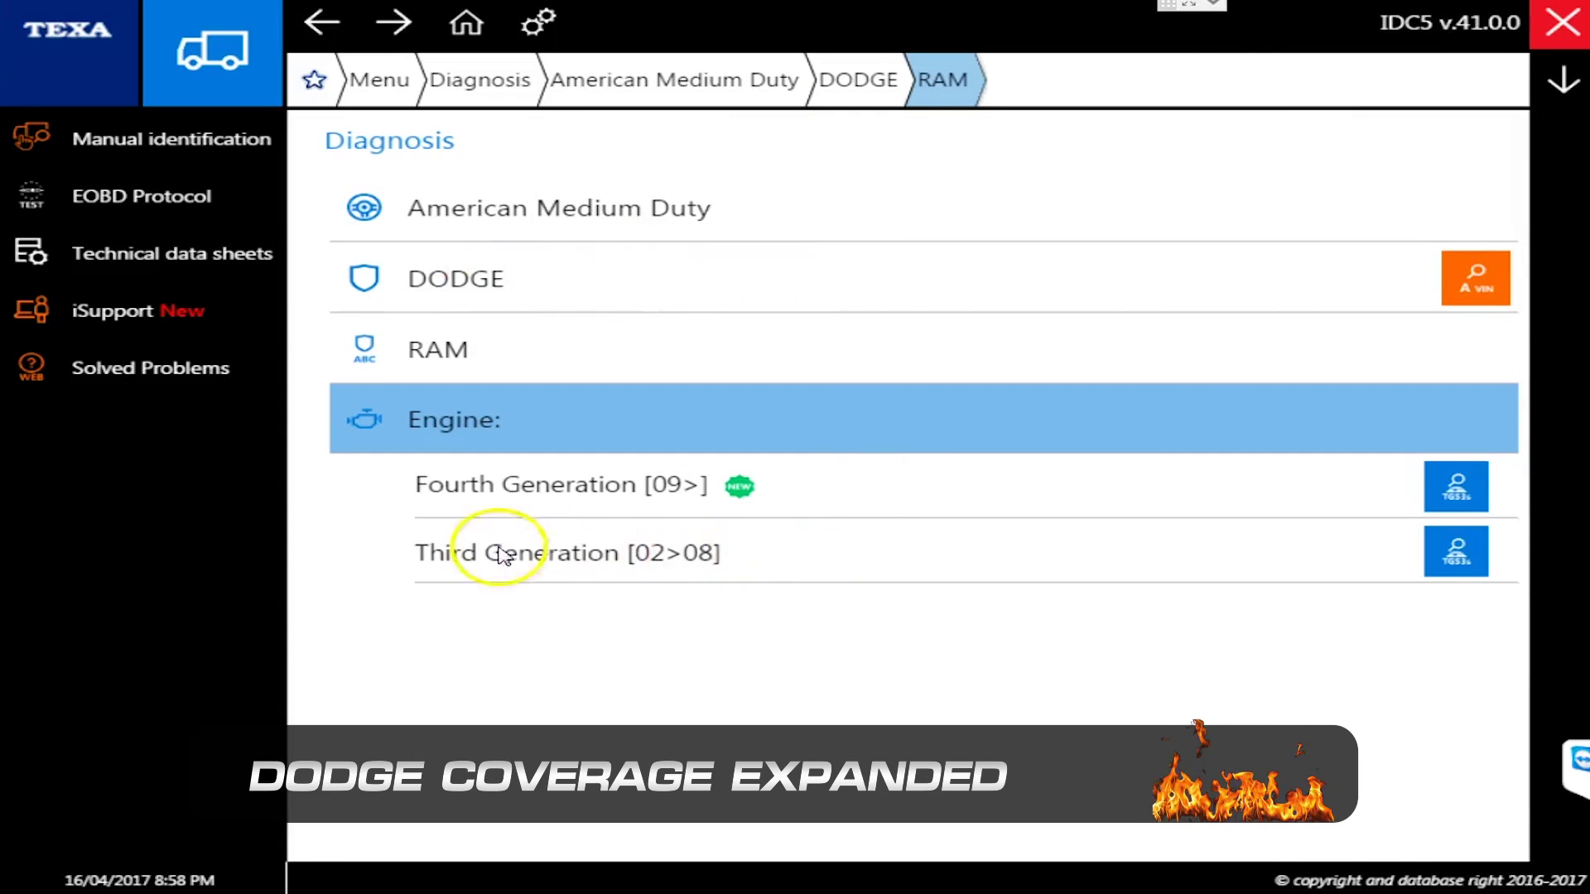
left_click(745, 578)
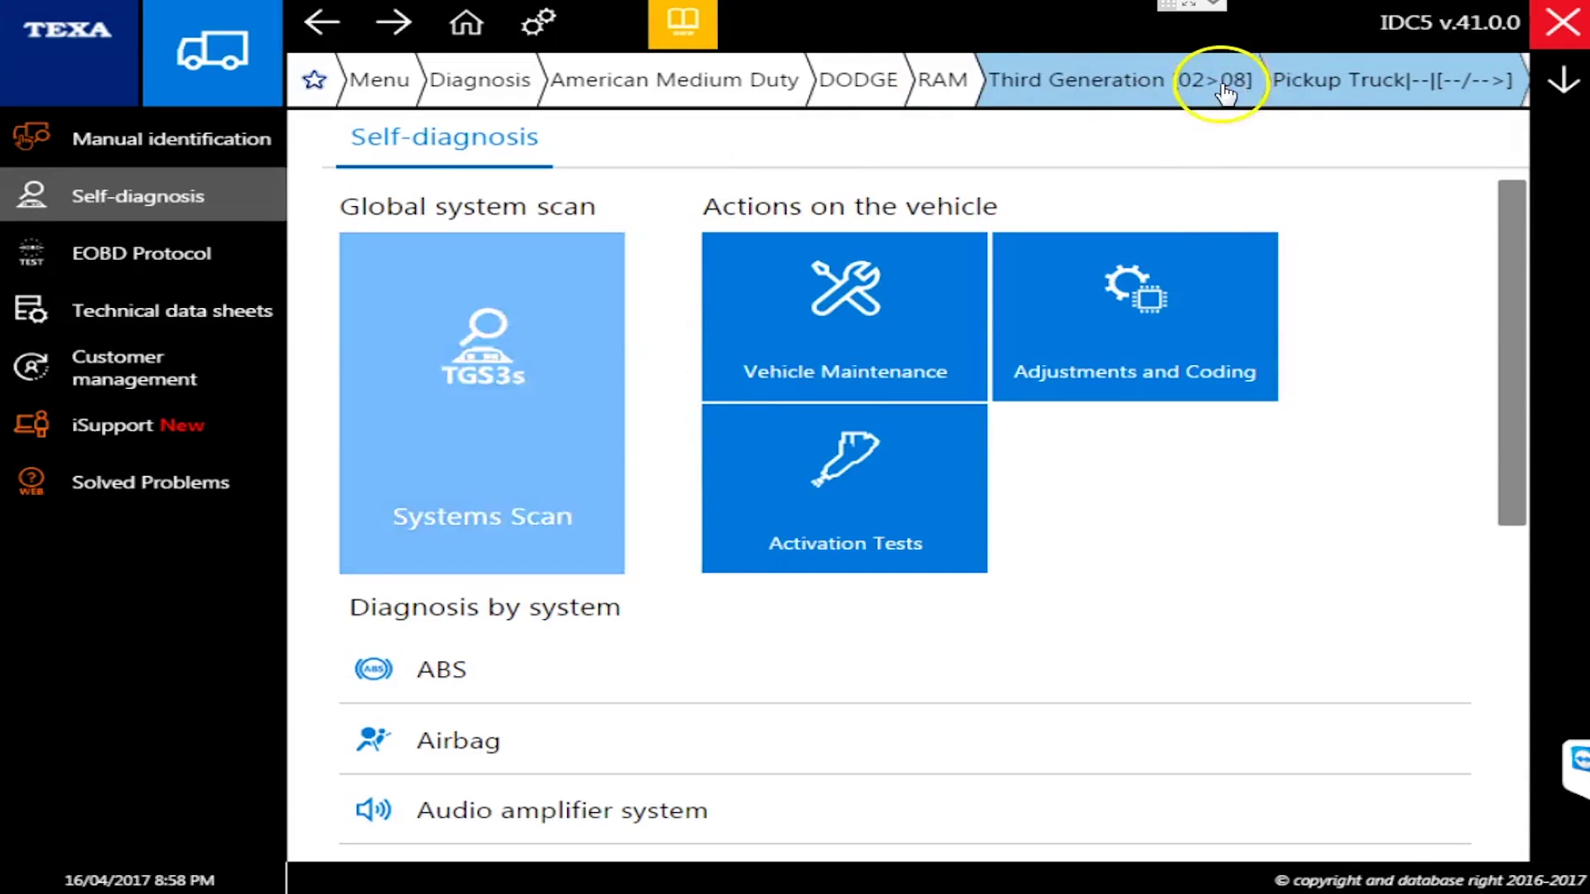
left_click(941, 80)
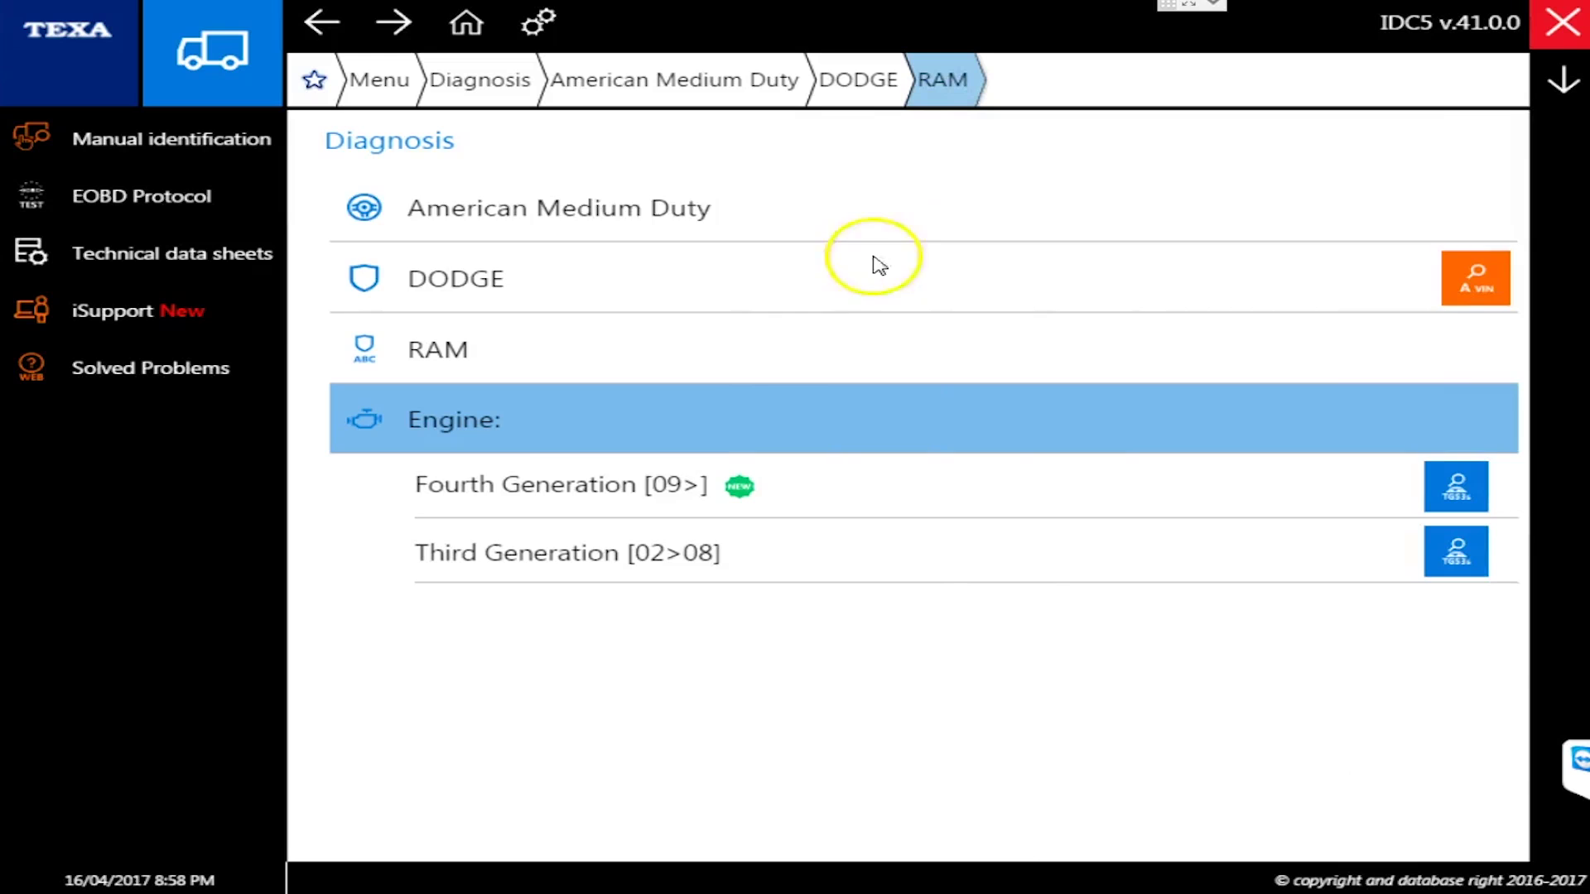
Open the Fourth Generation RAM's Self-diagnosis page and list its two Cummins diesel injection units.
left_click(597, 505)
scroll(745, 588, "down", 3)
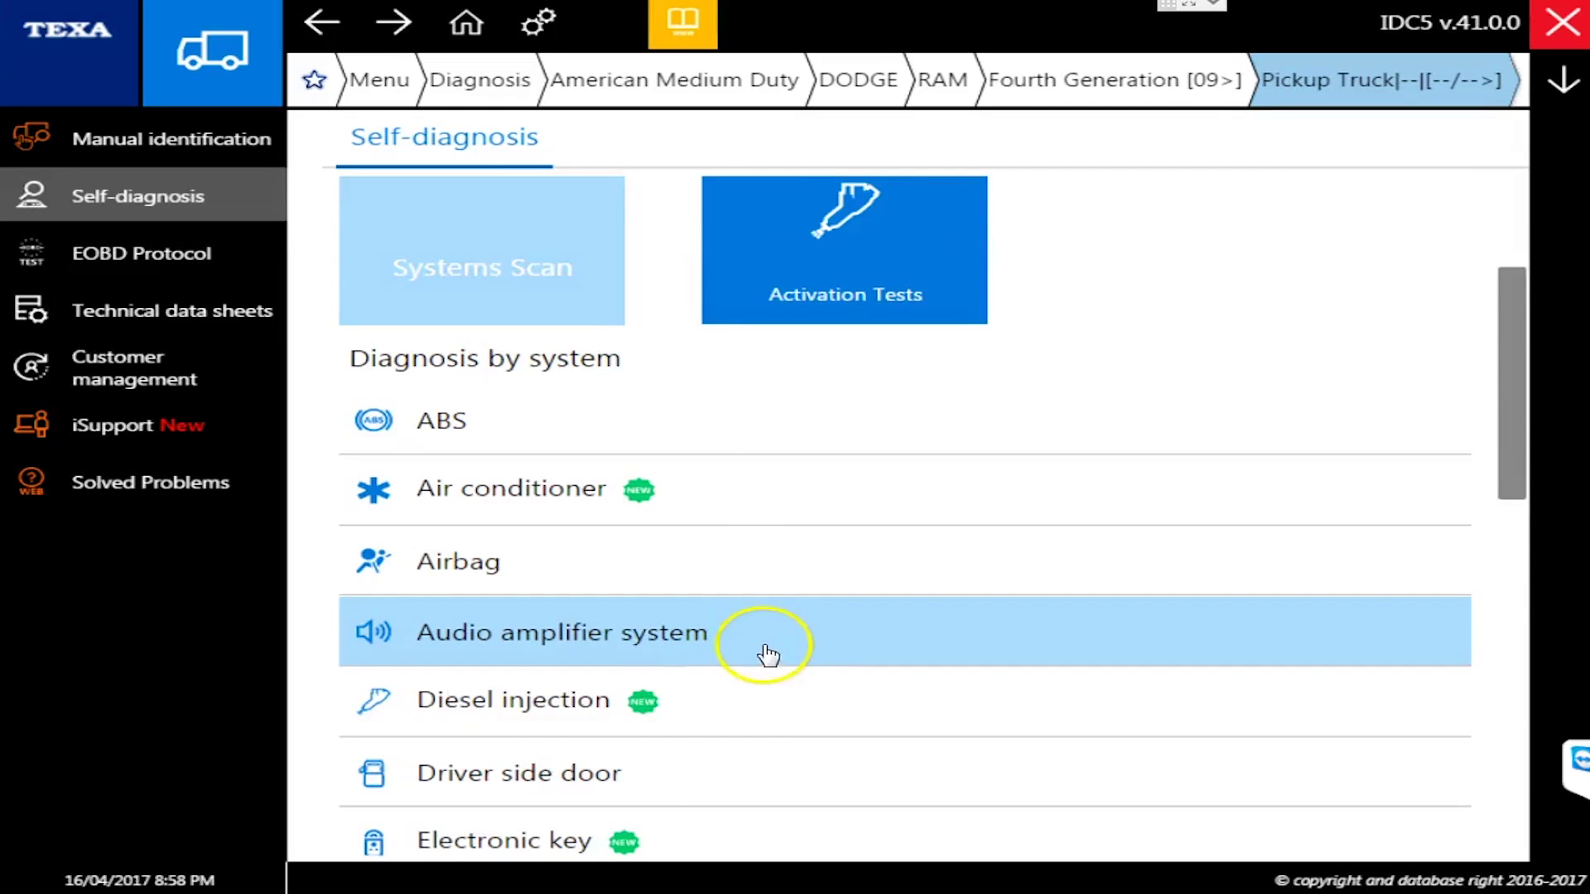
scroll(768, 656, "down", 2)
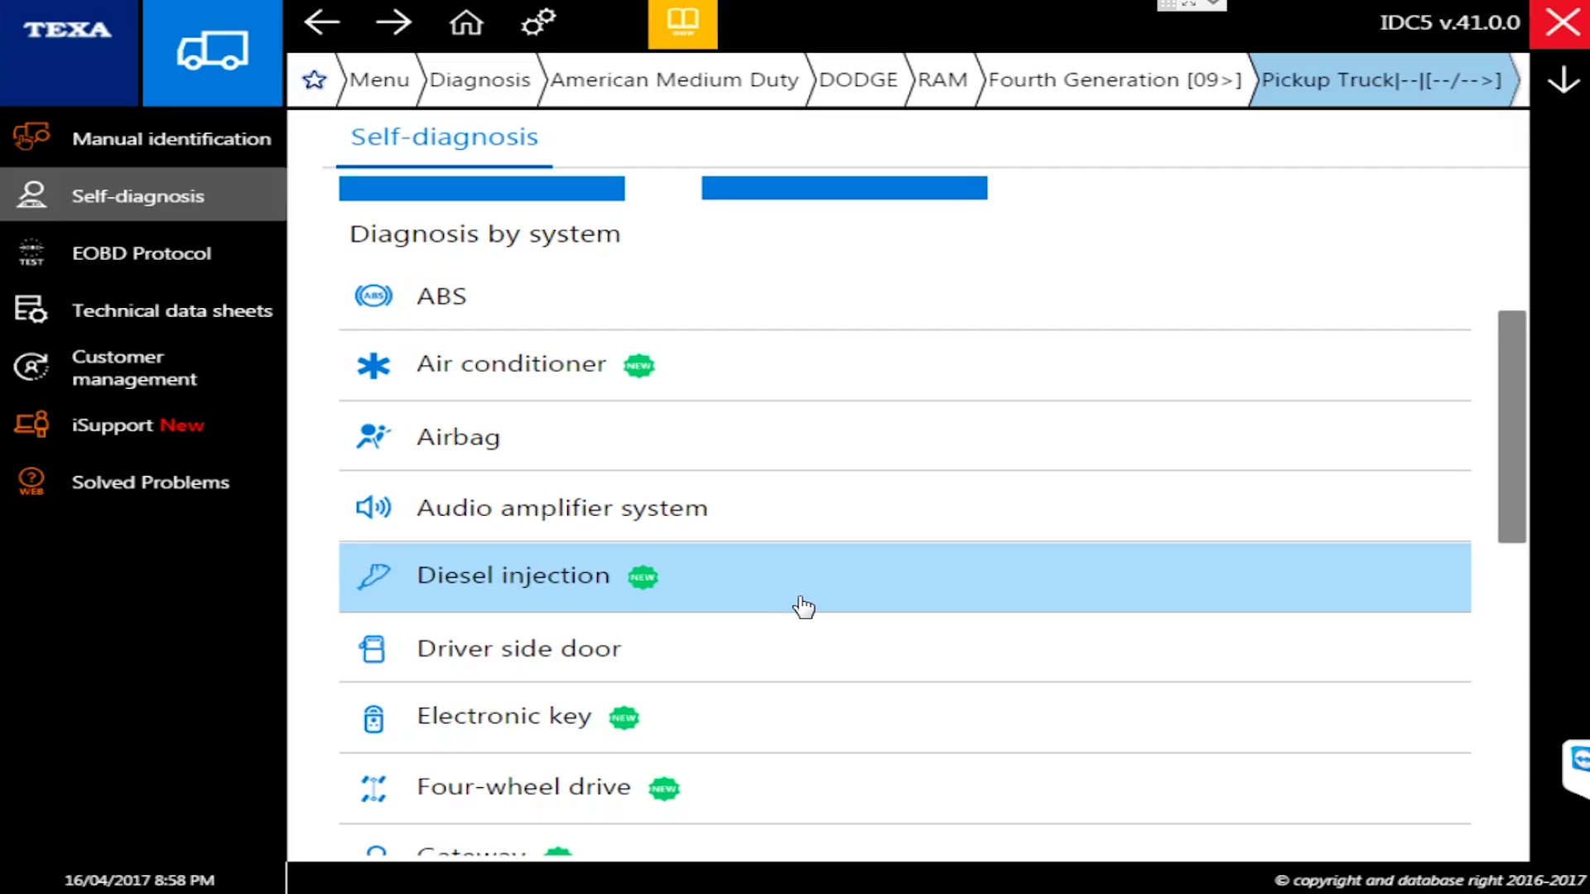
scroll(800, 600, "down", 2)
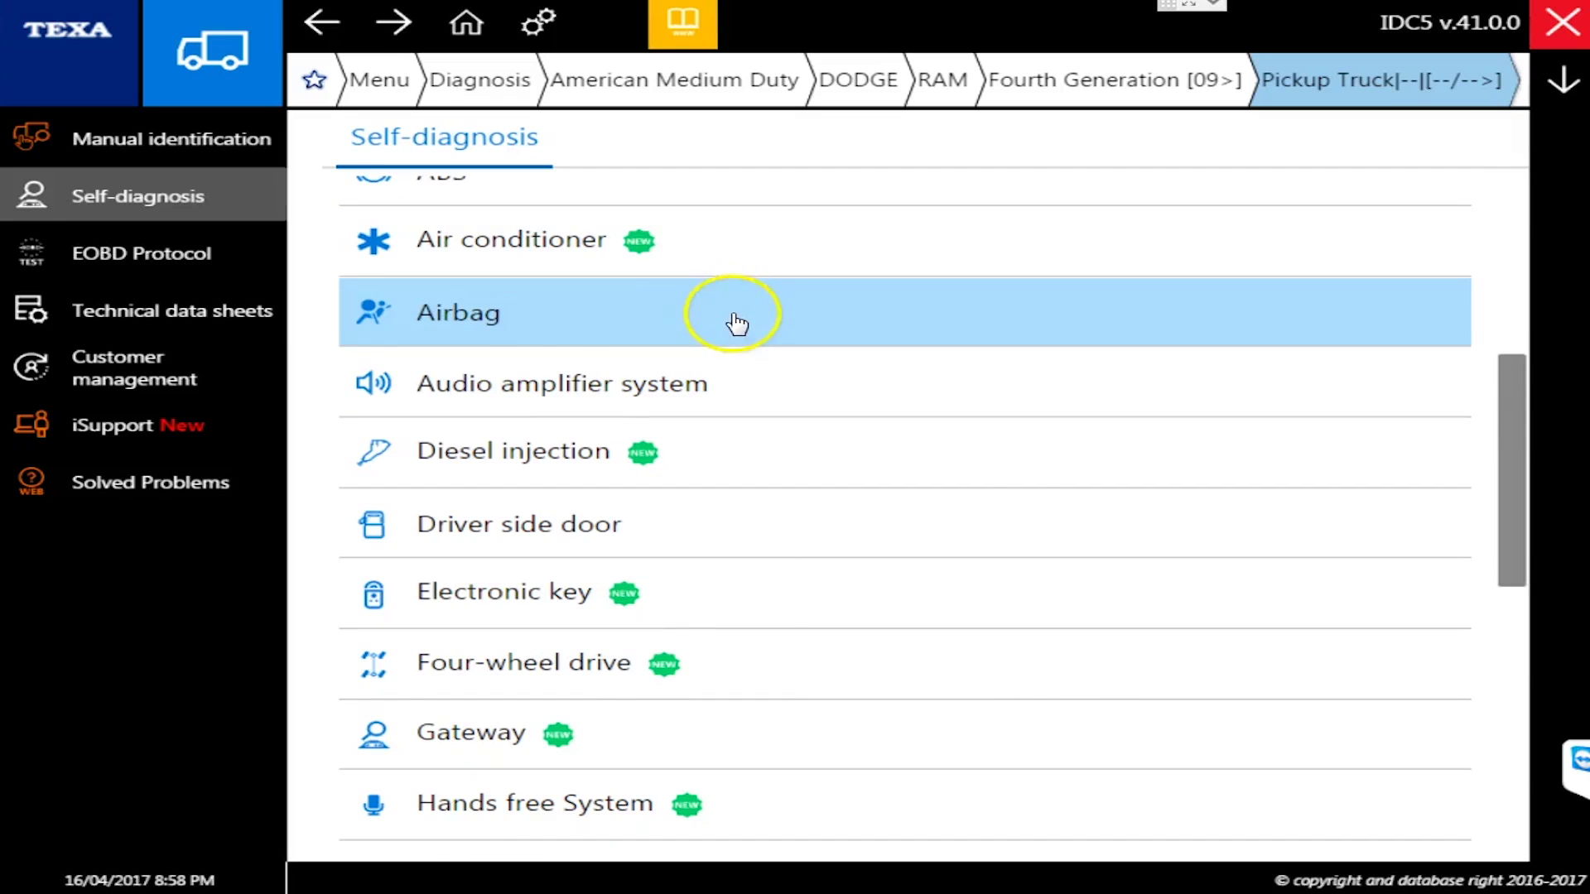
scroll(736, 324, "down", 9)
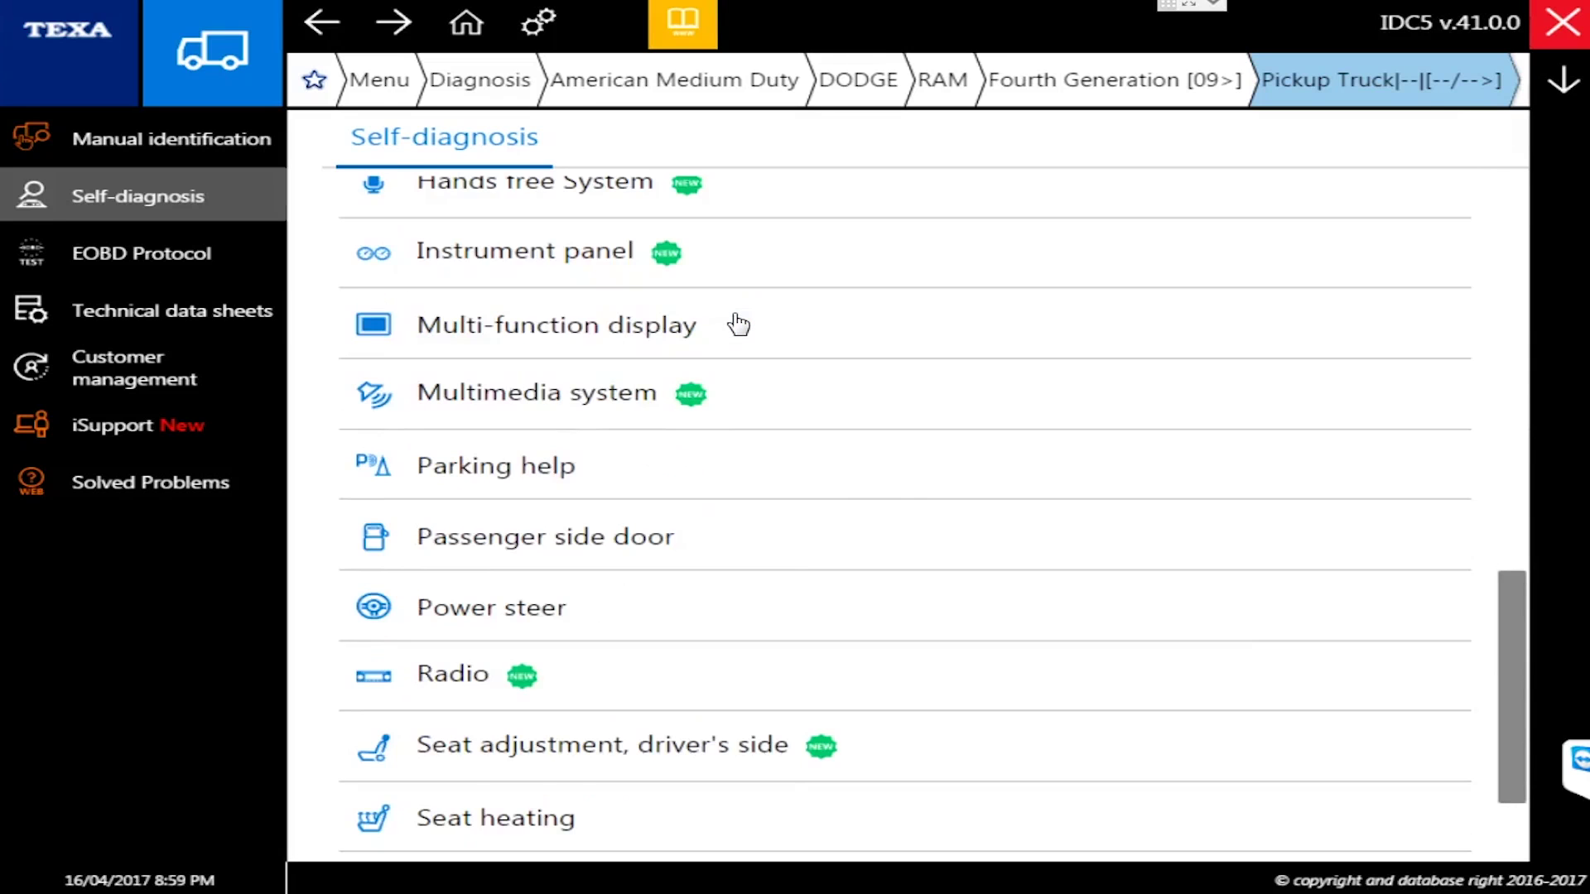
scroll(738, 324, "down", 2)
scroll(740, 341, "up", 9)
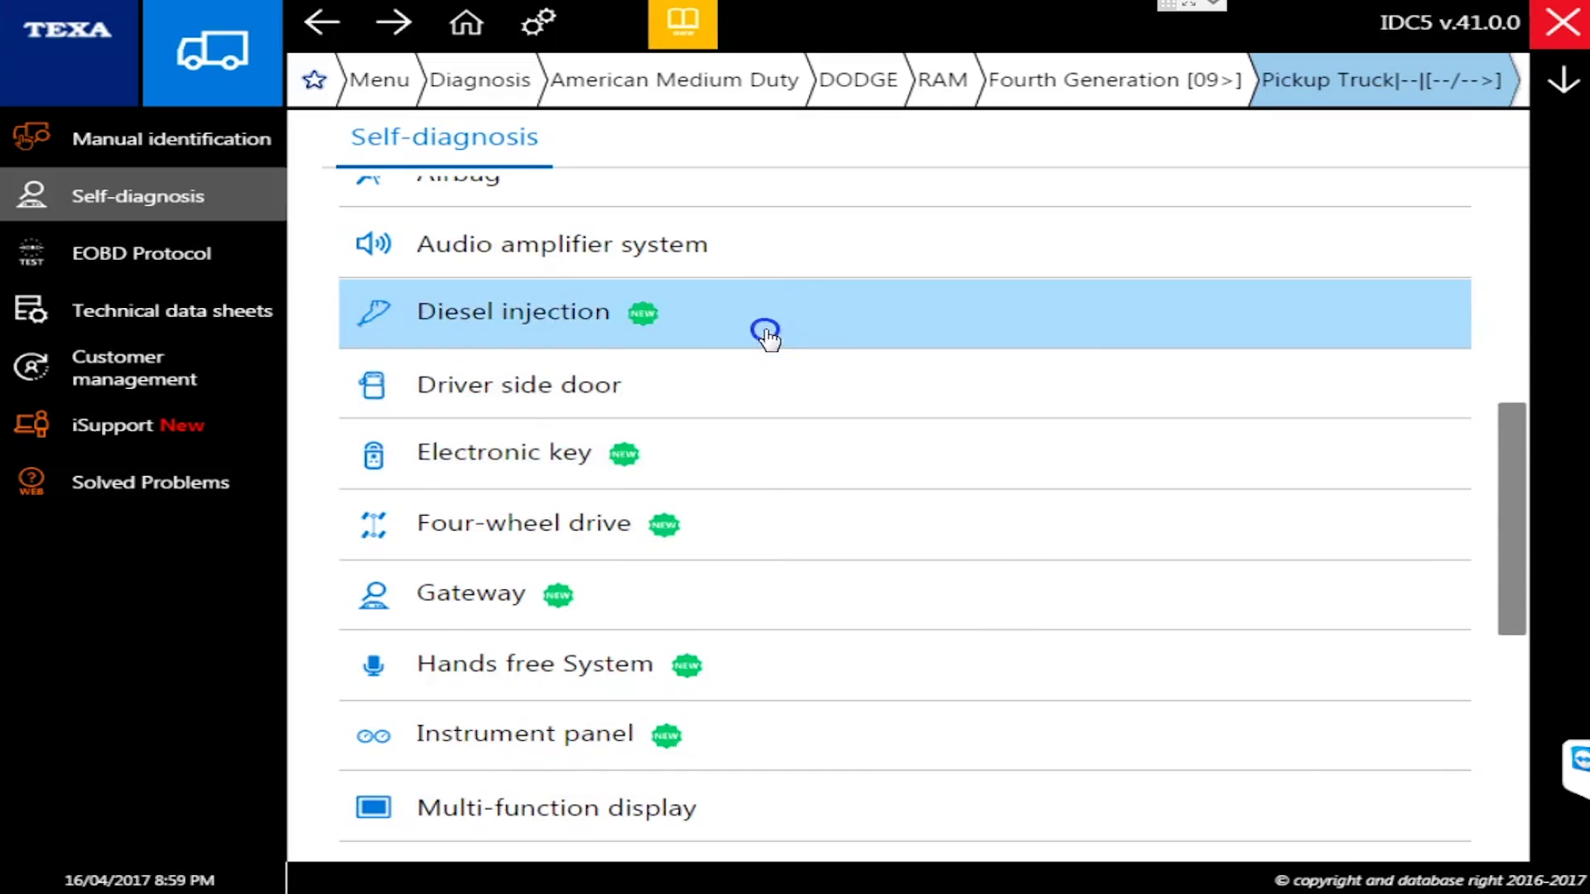
left_click(766, 331)
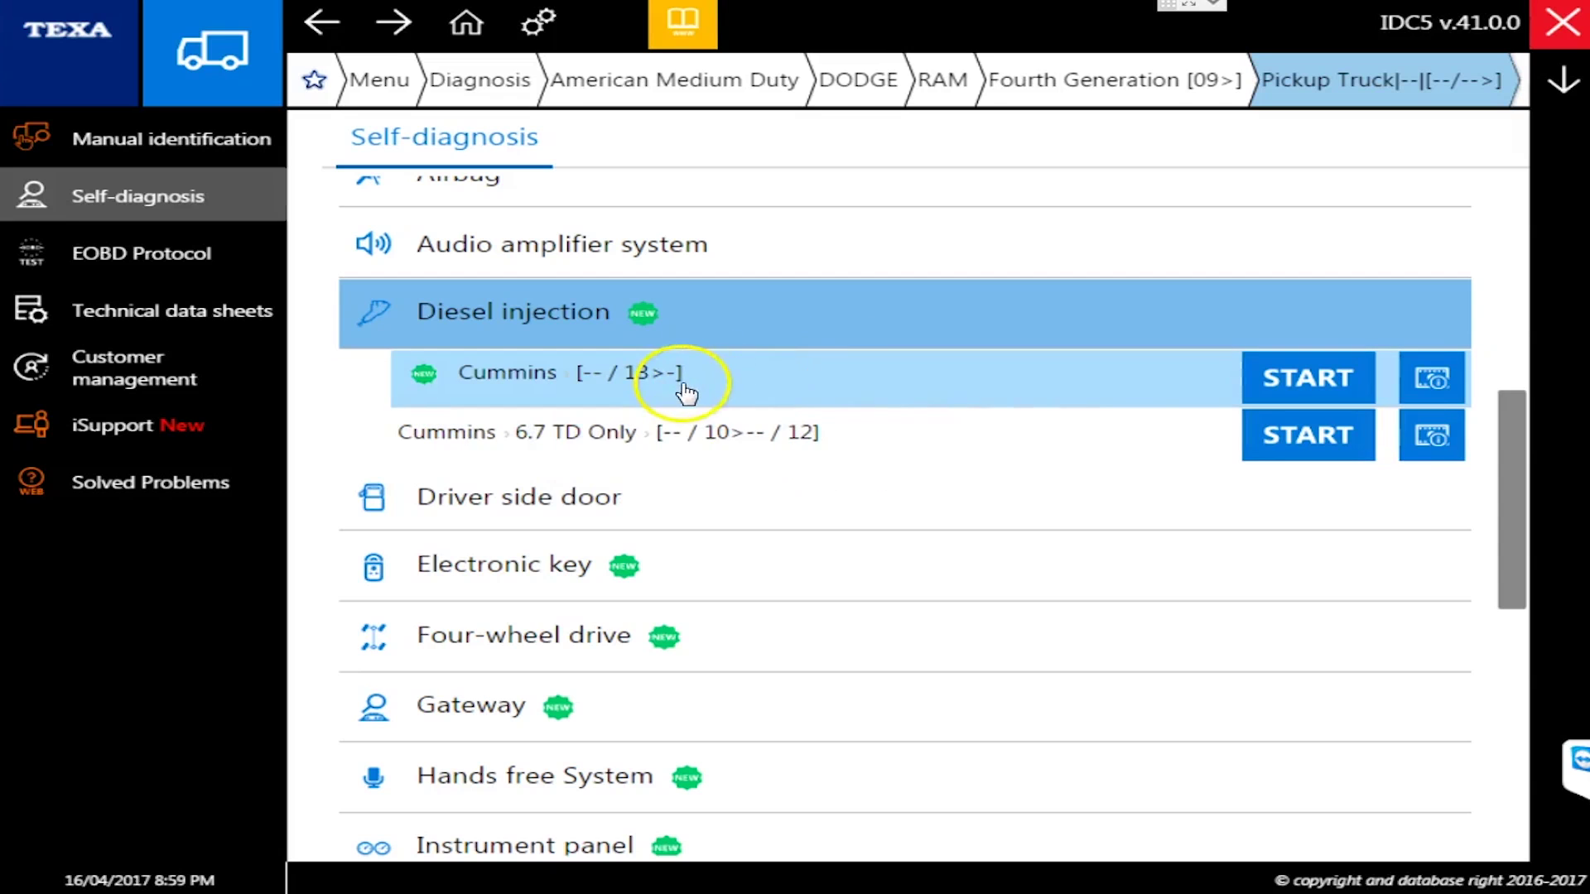
scroll(1100, 422, "up", 2)
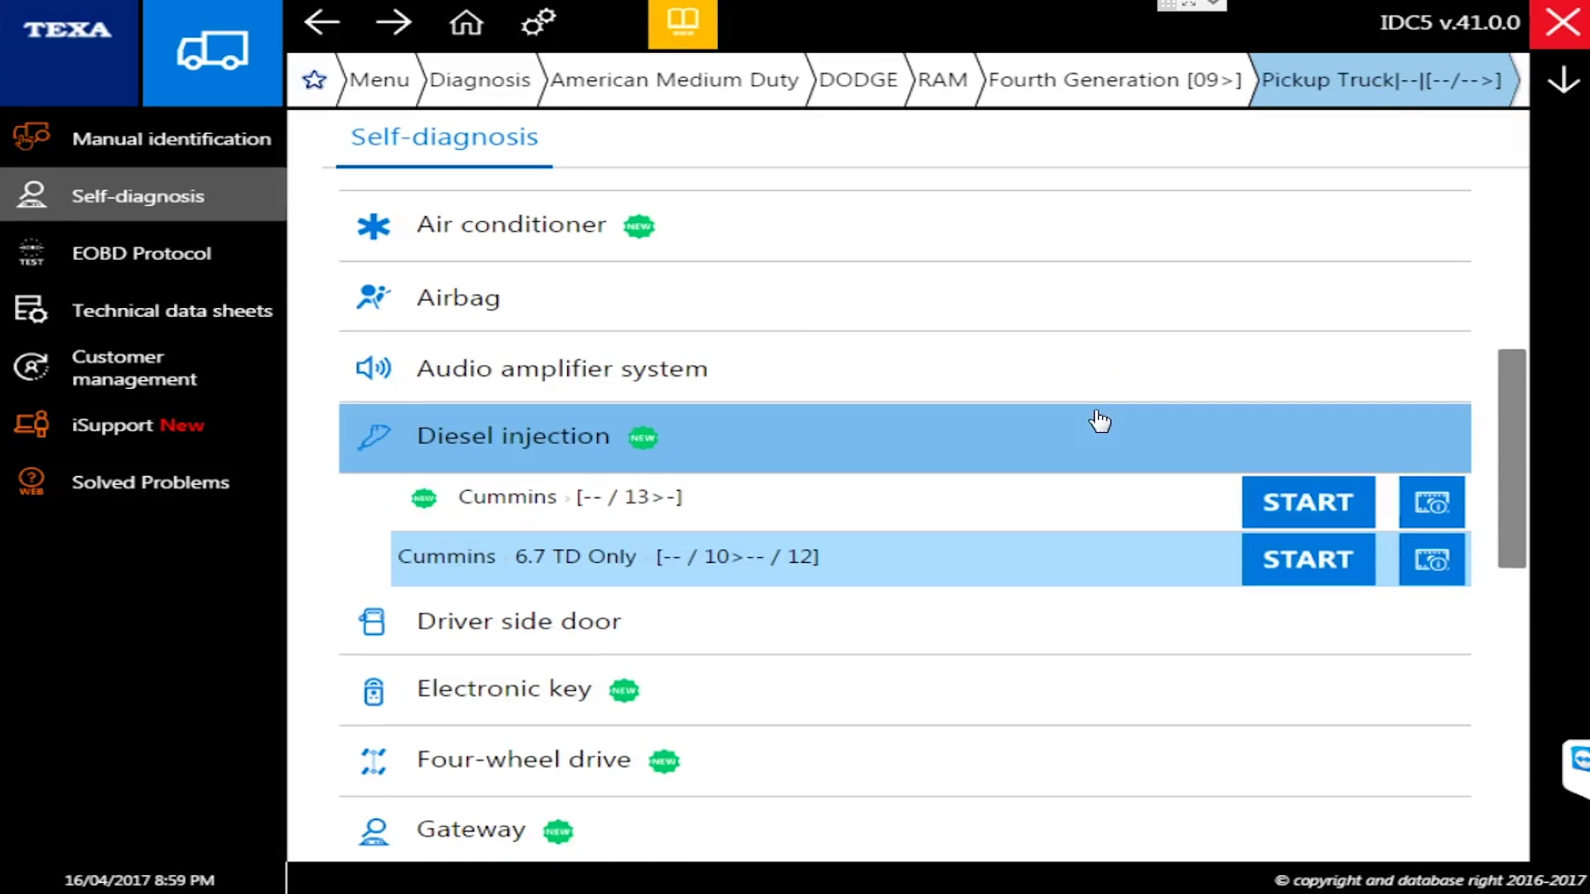
scroll(1100, 421, "up", 8)
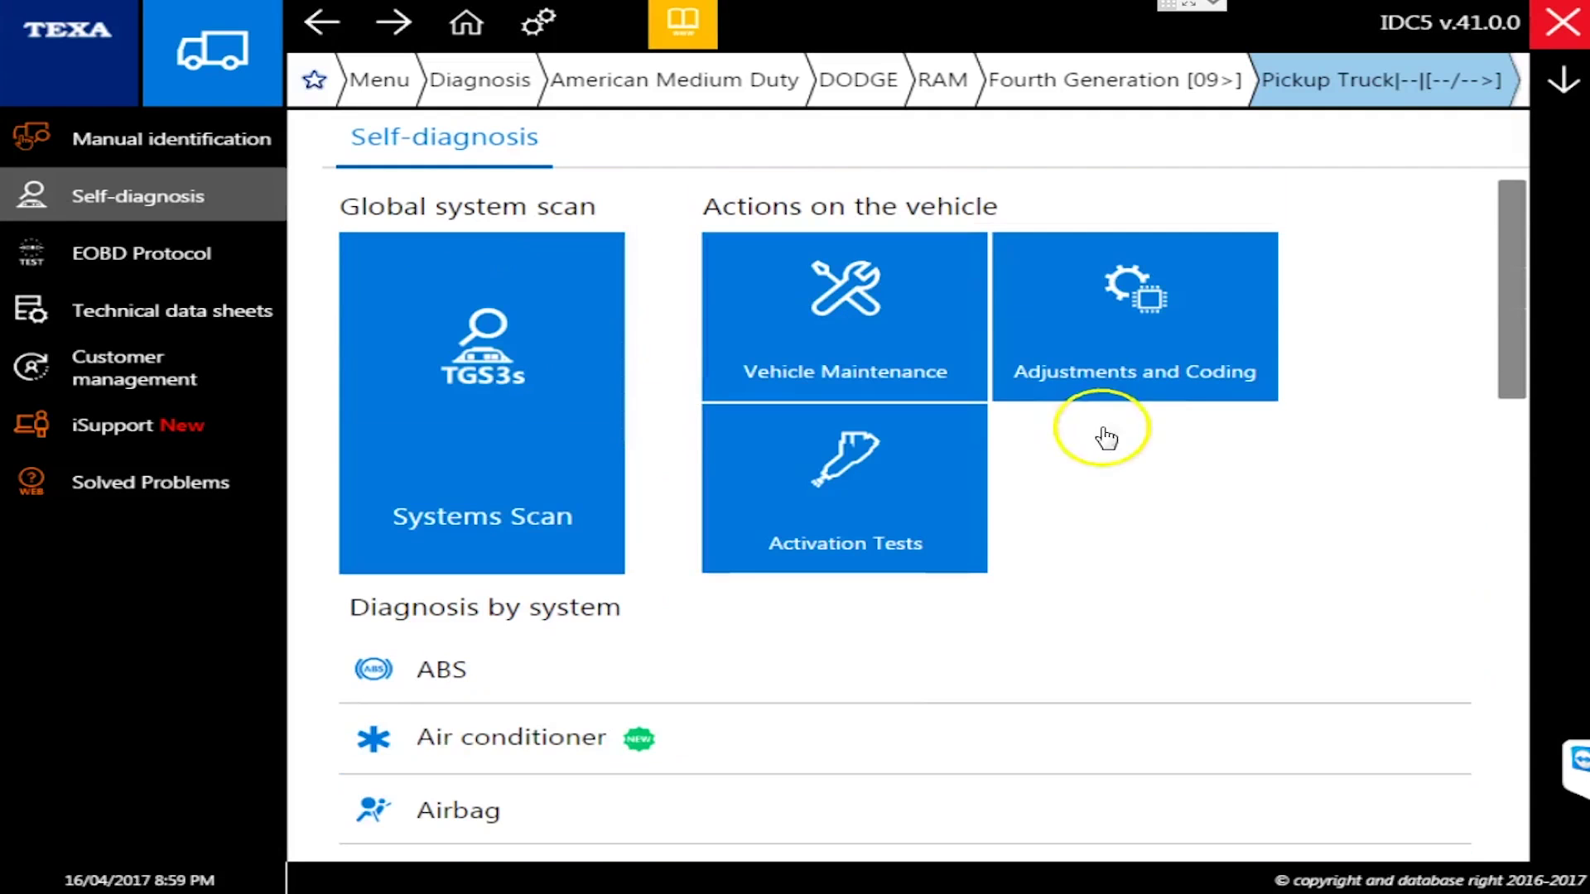
Open the Fourth Generation RAM's Activation Tests and scroll through the Engine tests.
left_click(816, 530)
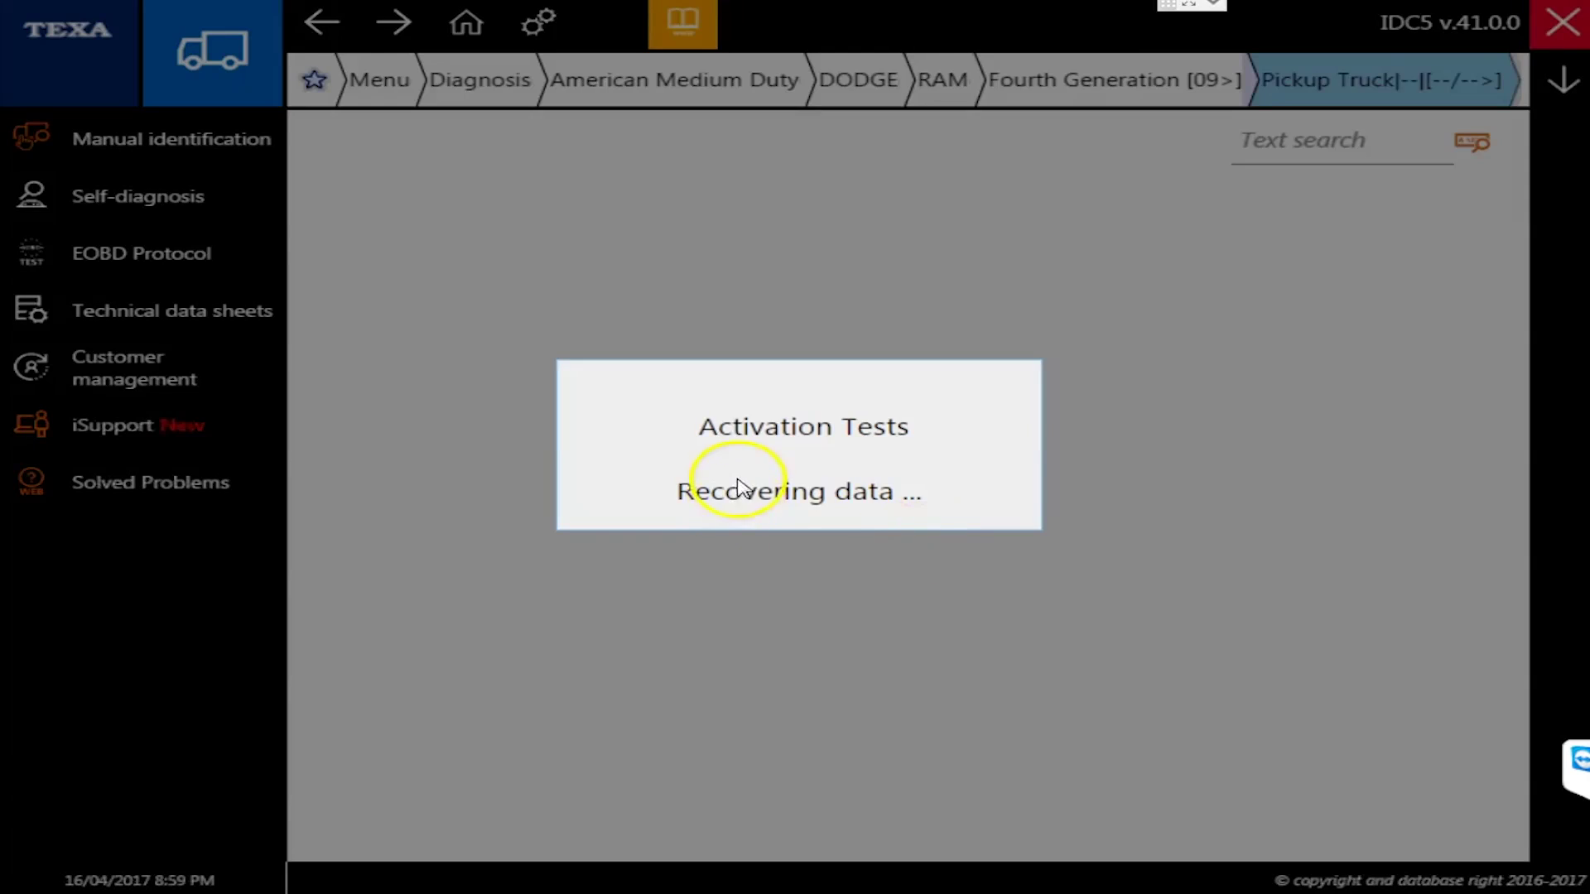
scroll(530, 571, "down", 2)
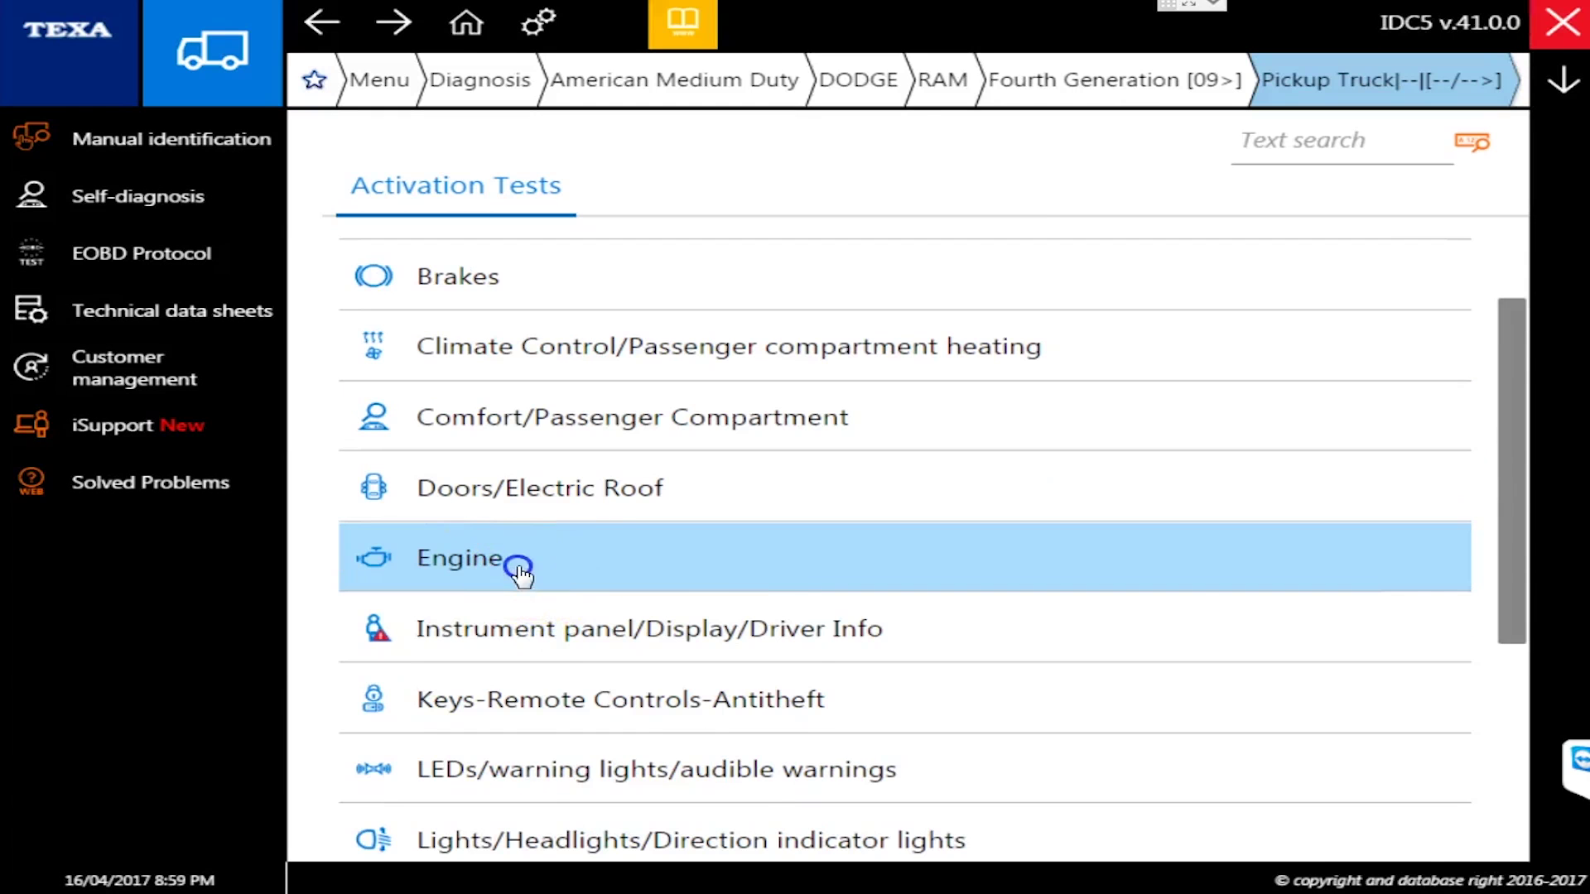
left_click(783, 573)
scroll(582, 447, "down", 7)
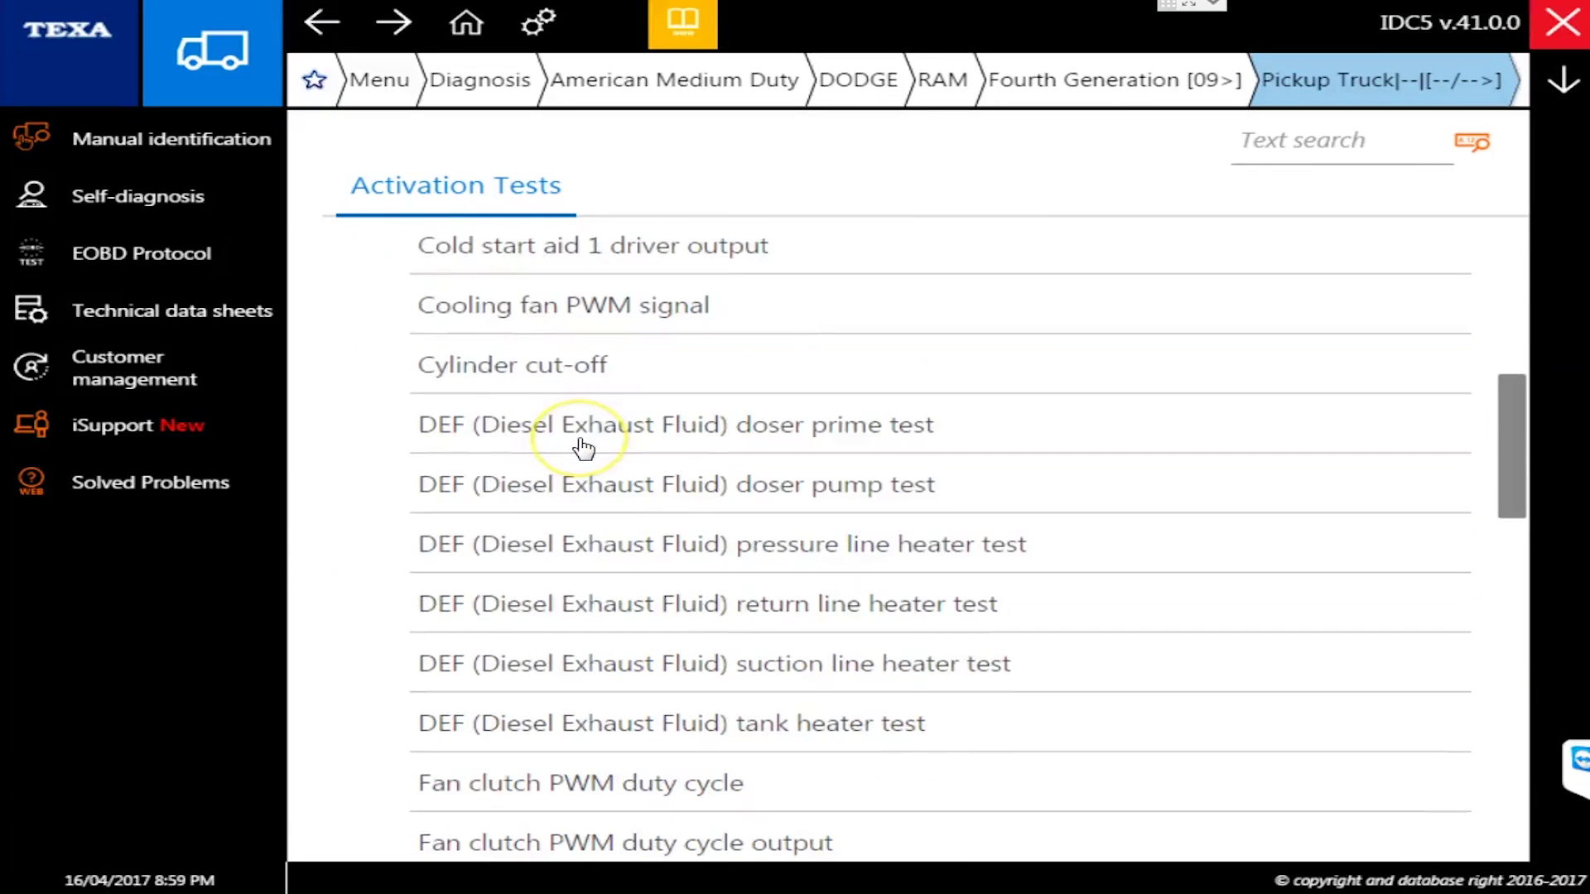
scroll(509, 480, "down", 2)
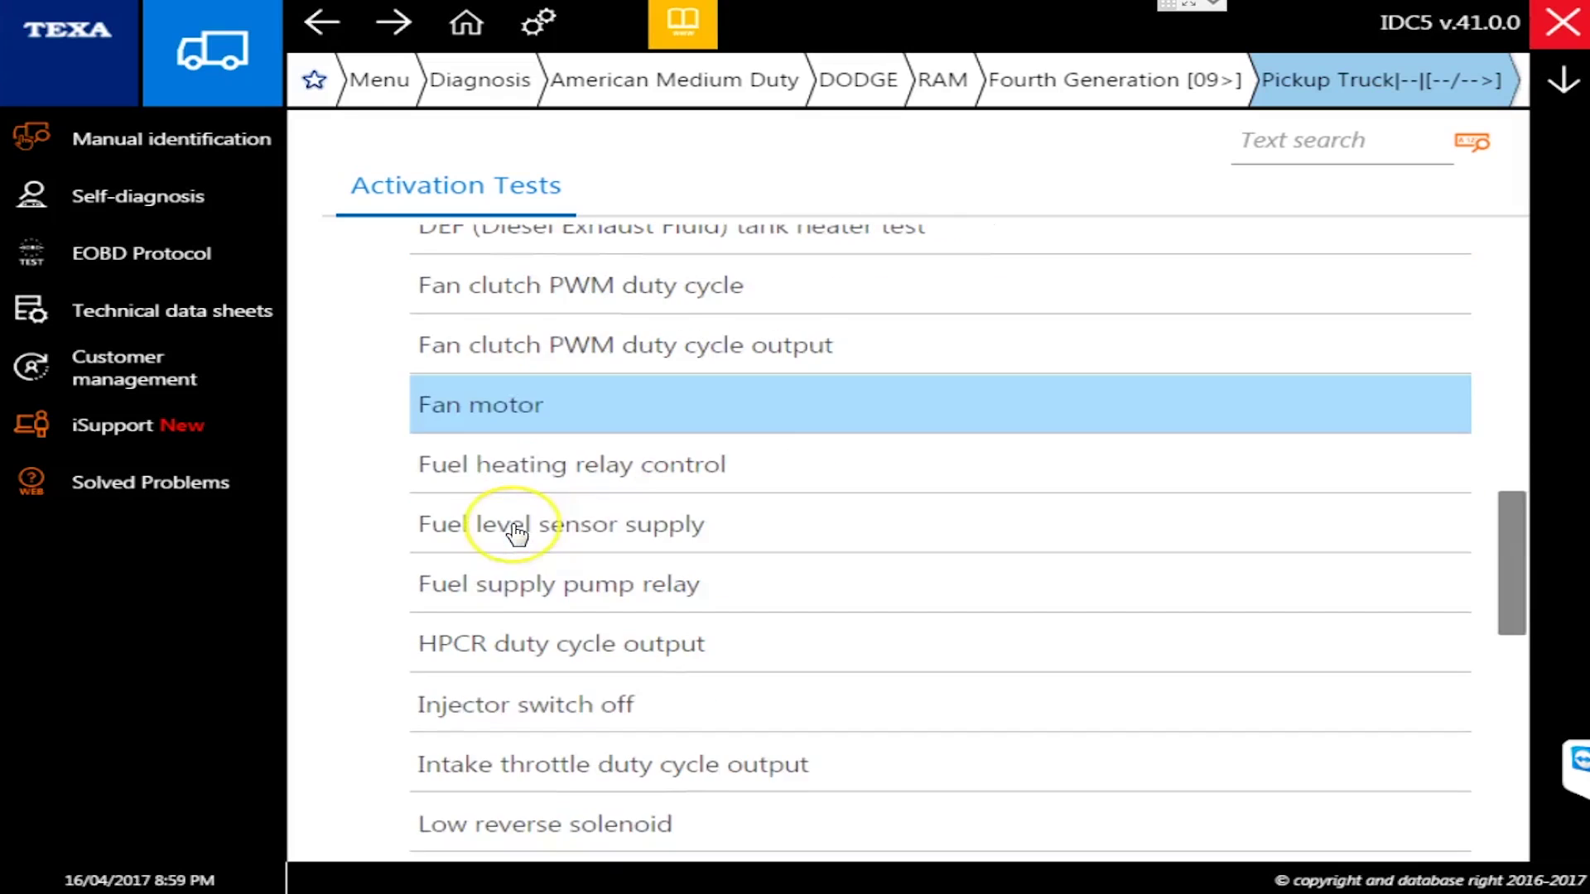
scroll(518, 534, "down", 6)
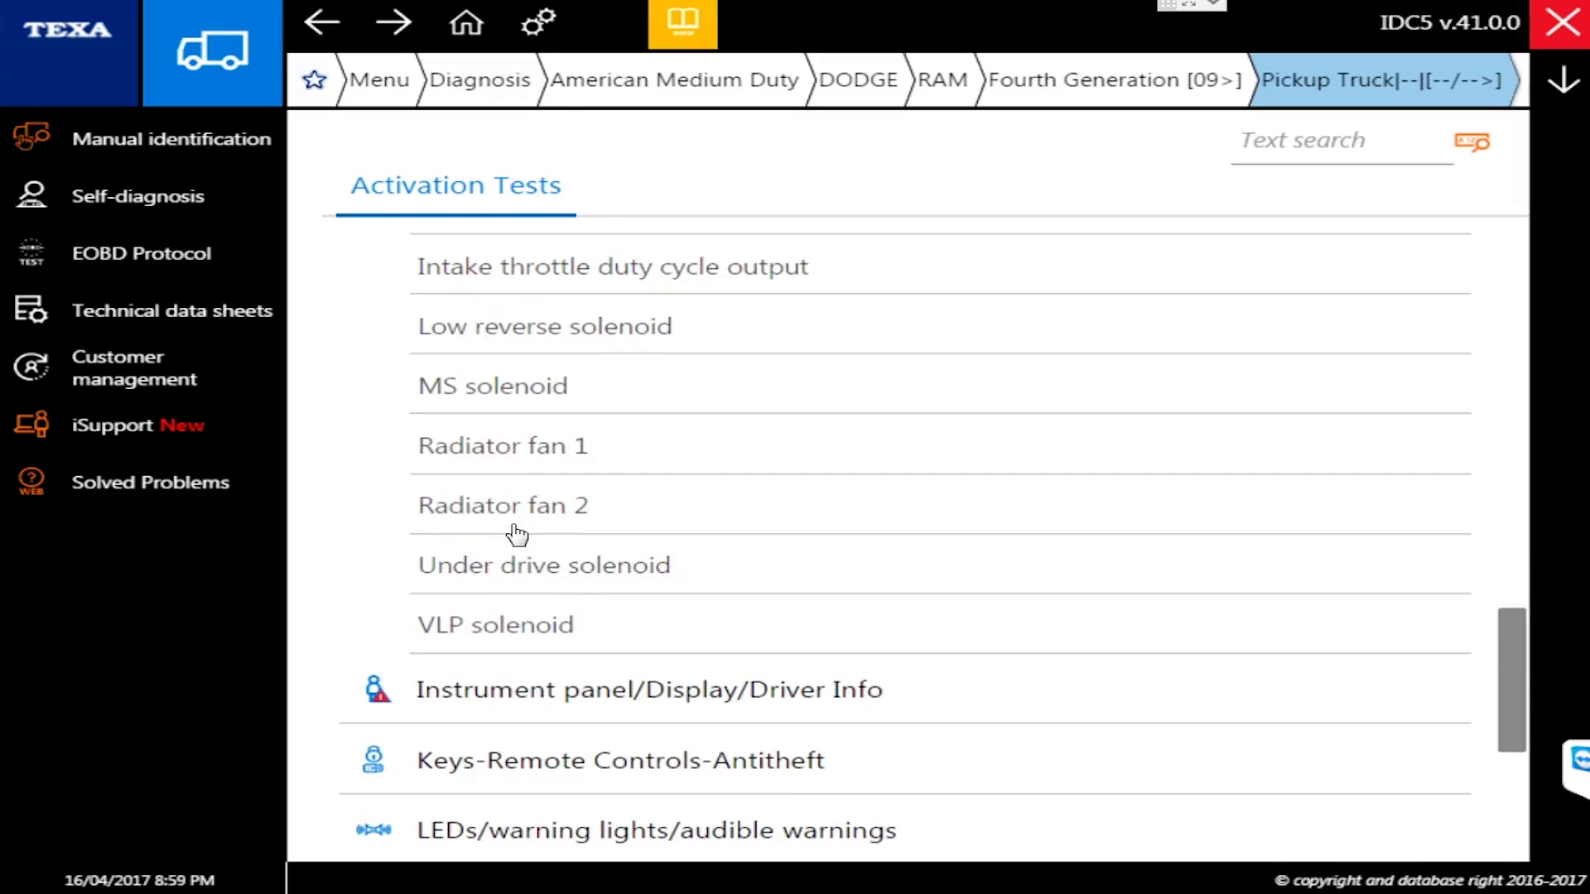
scroll(518, 535, "up", 12)
Return to the truck's Self-diagnosis page and expand its Diesel injection entries.
left_click(1035, 83)
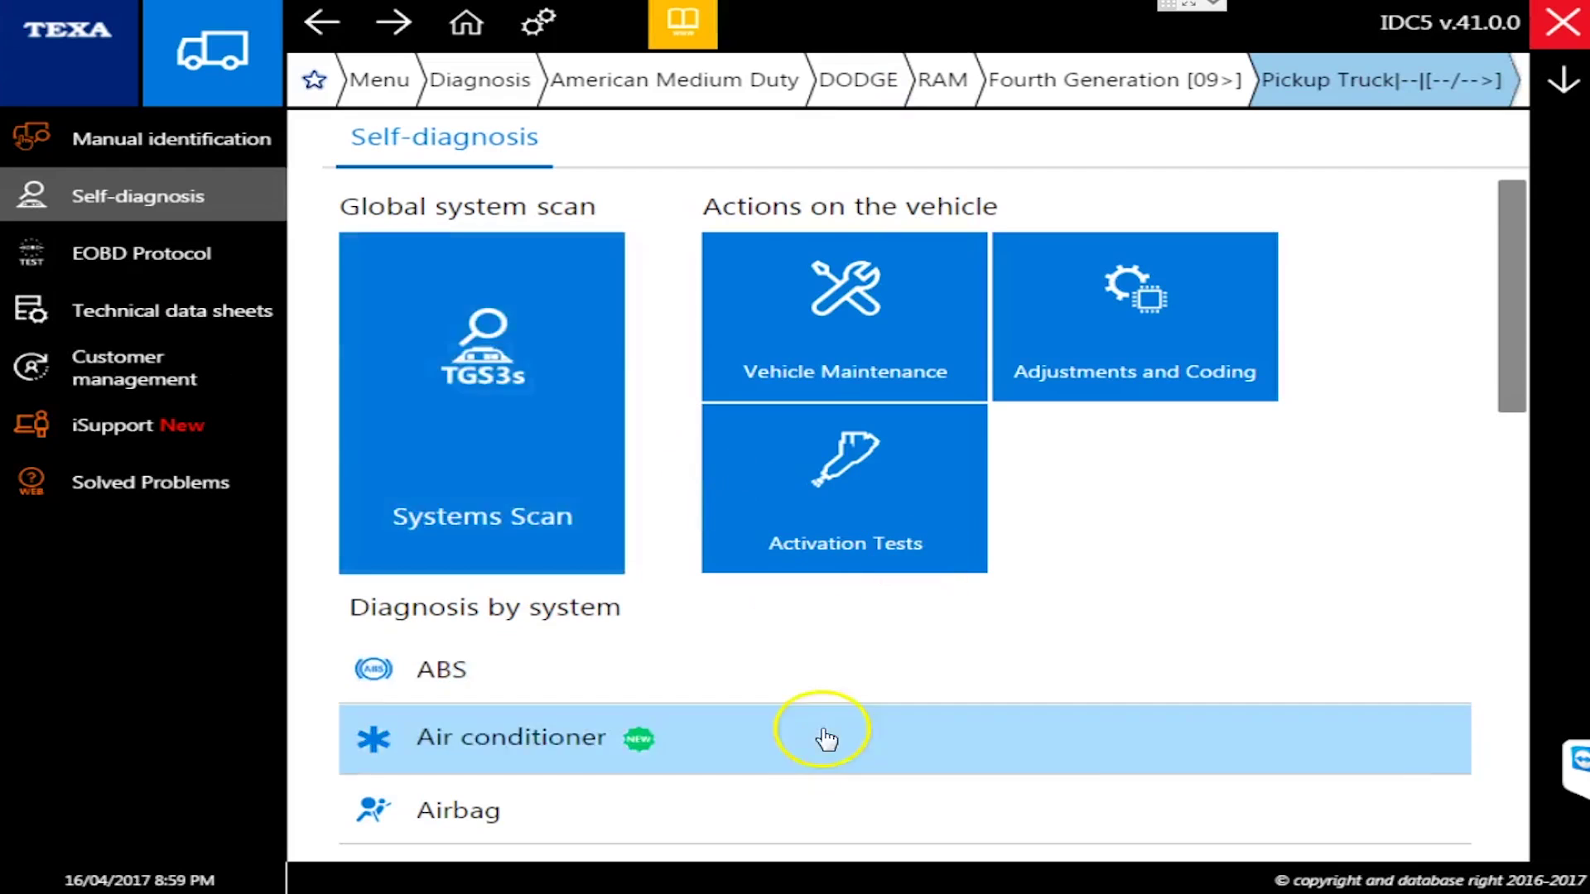
scroll(826, 738, "down", 3)
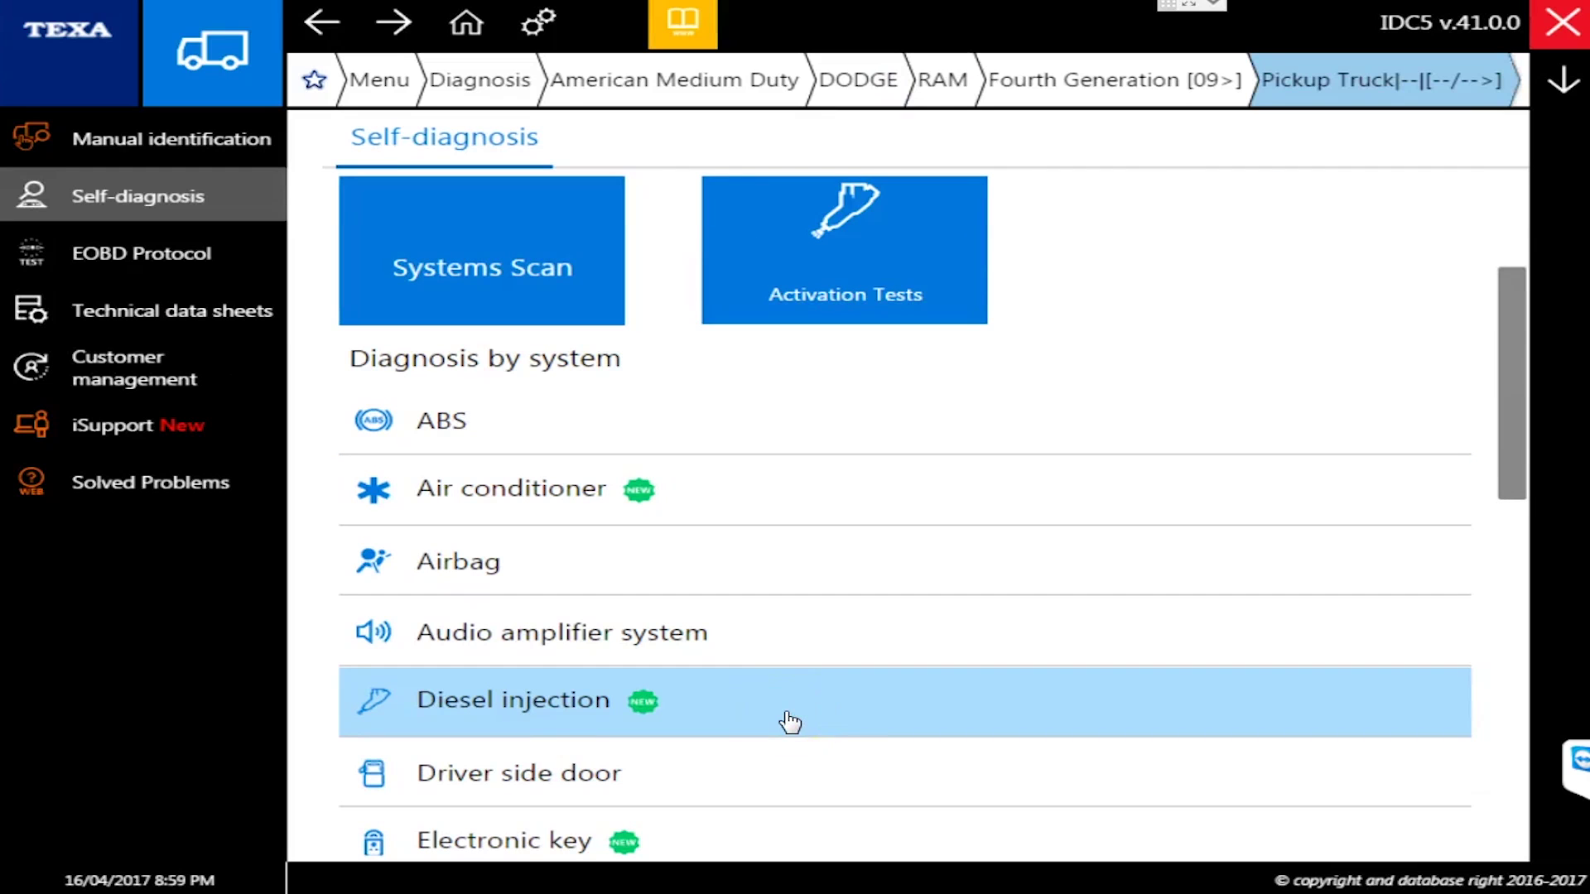
left_click(791, 723)
scroll(1077, 327, "up", 3)
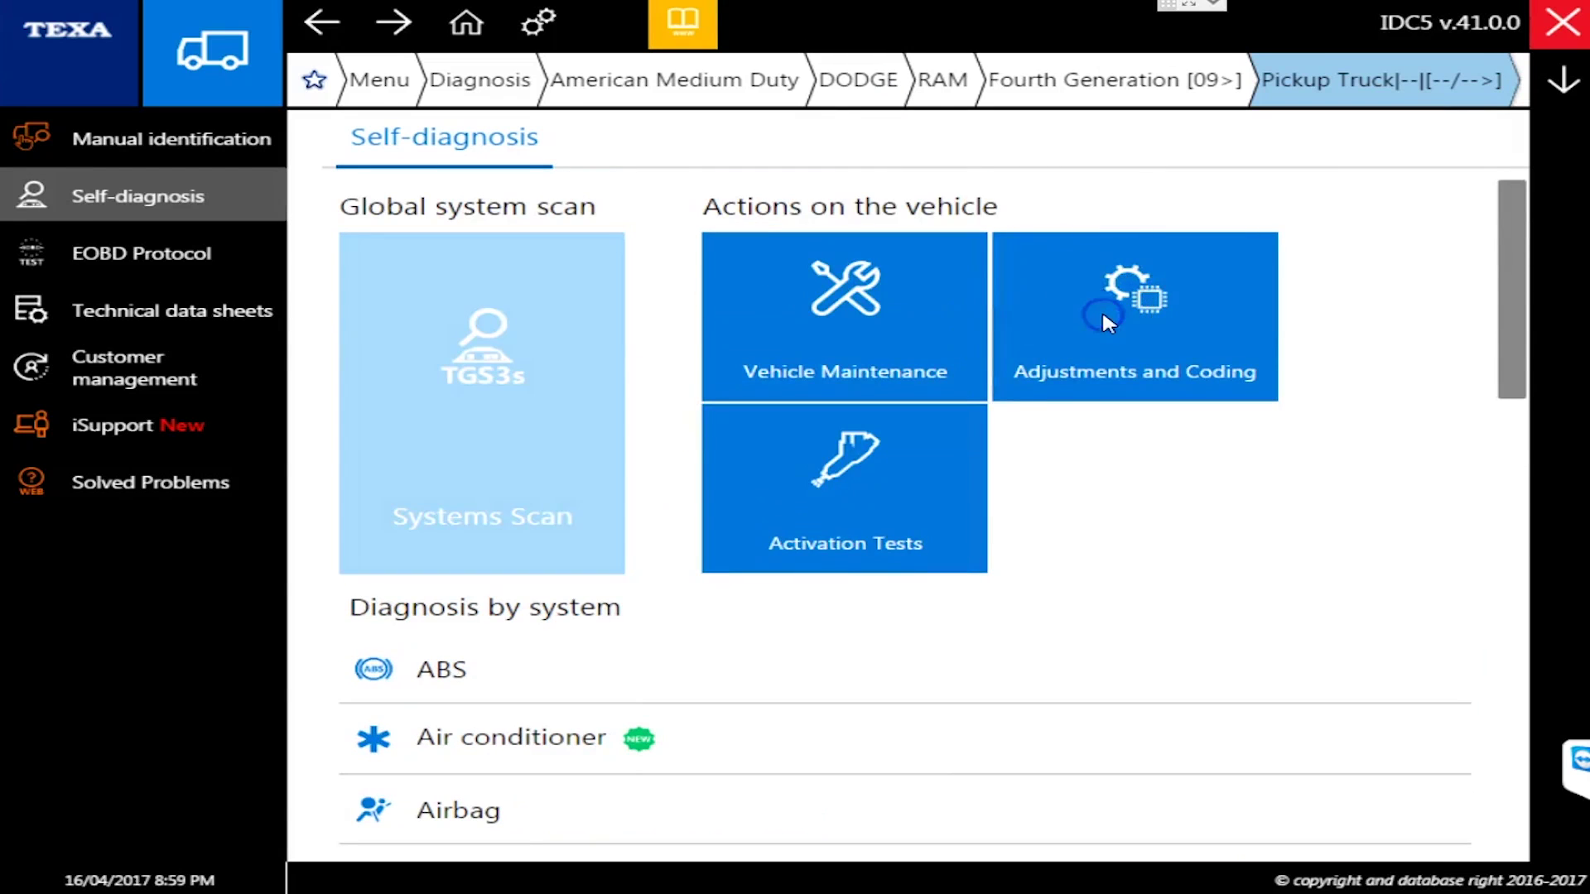
Expand the Engine procedures under Adjustments and Coding, then return to the Diagnosis category list.
left_click(1103, 315)
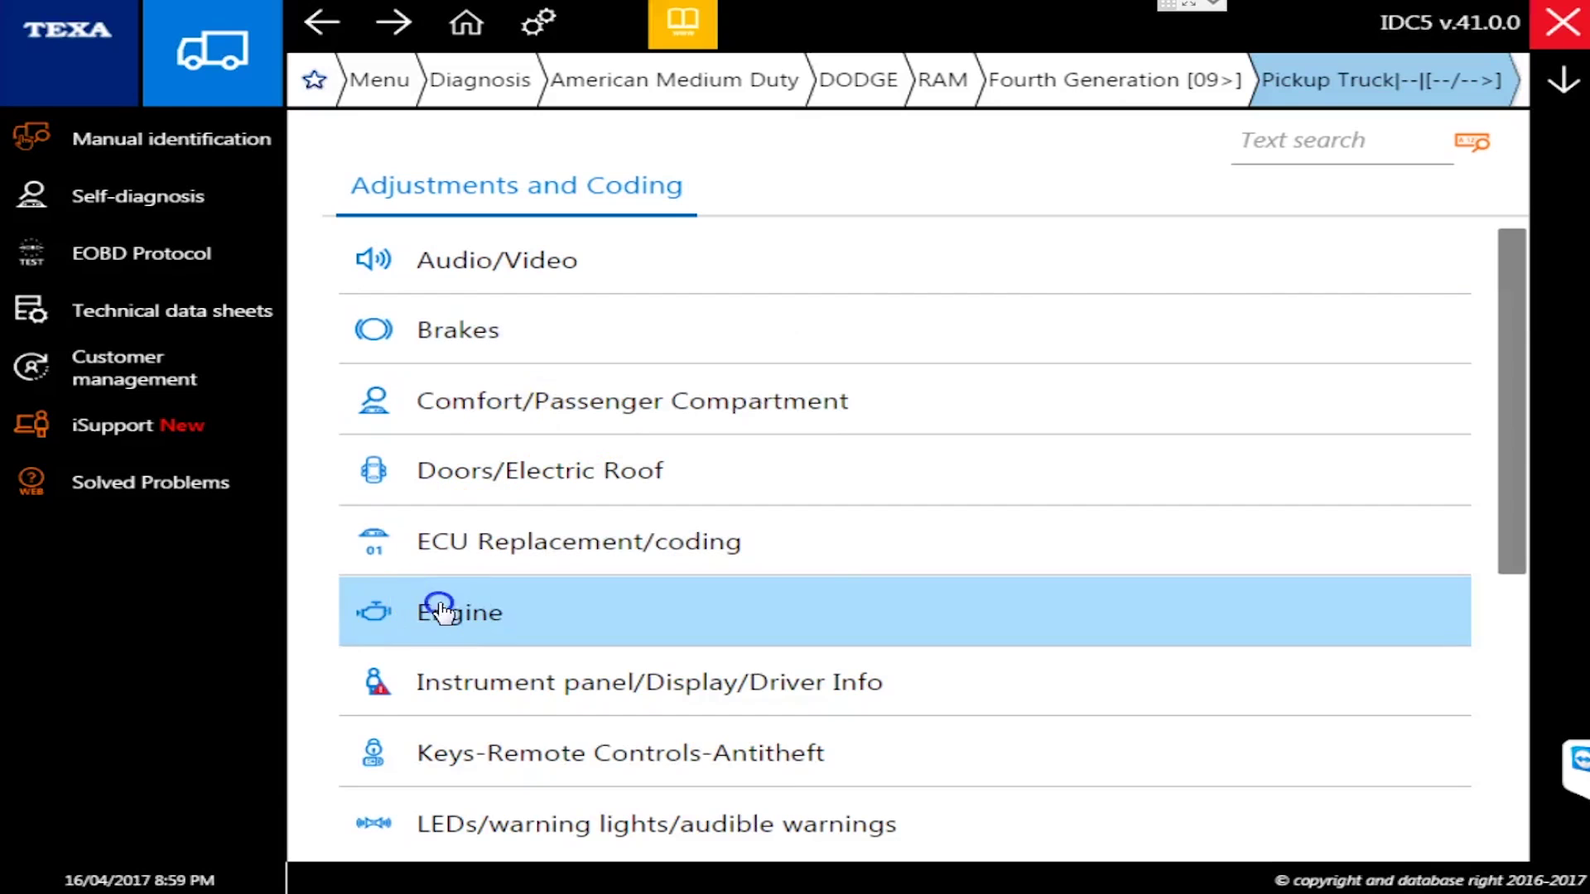
left_click(442, 611)
scroll(831, 617, "down", 3)
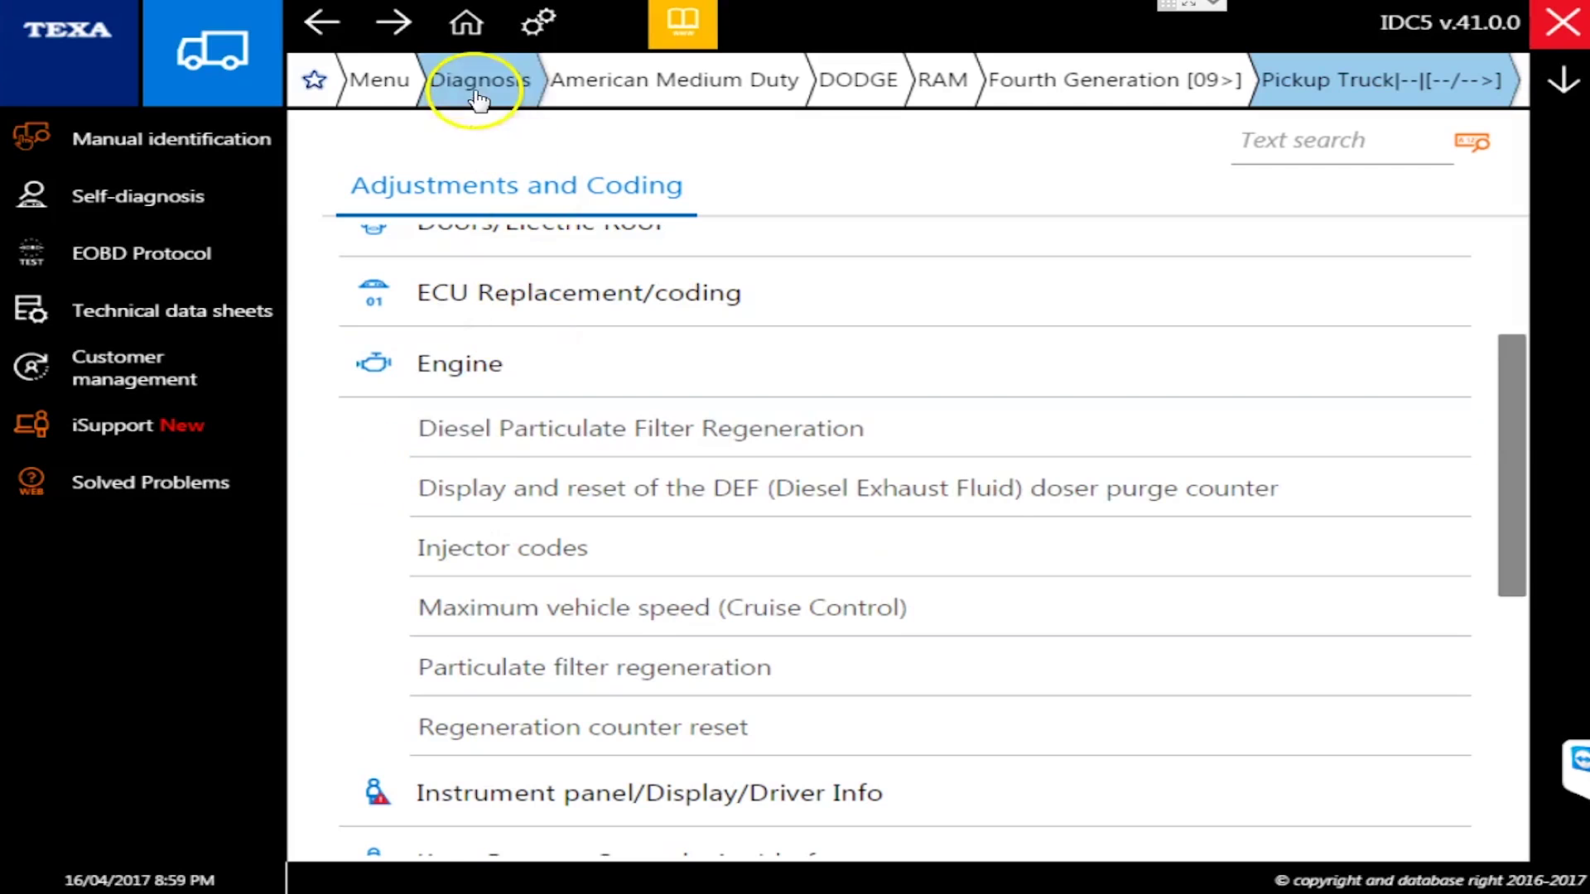
left_click(478, 86)
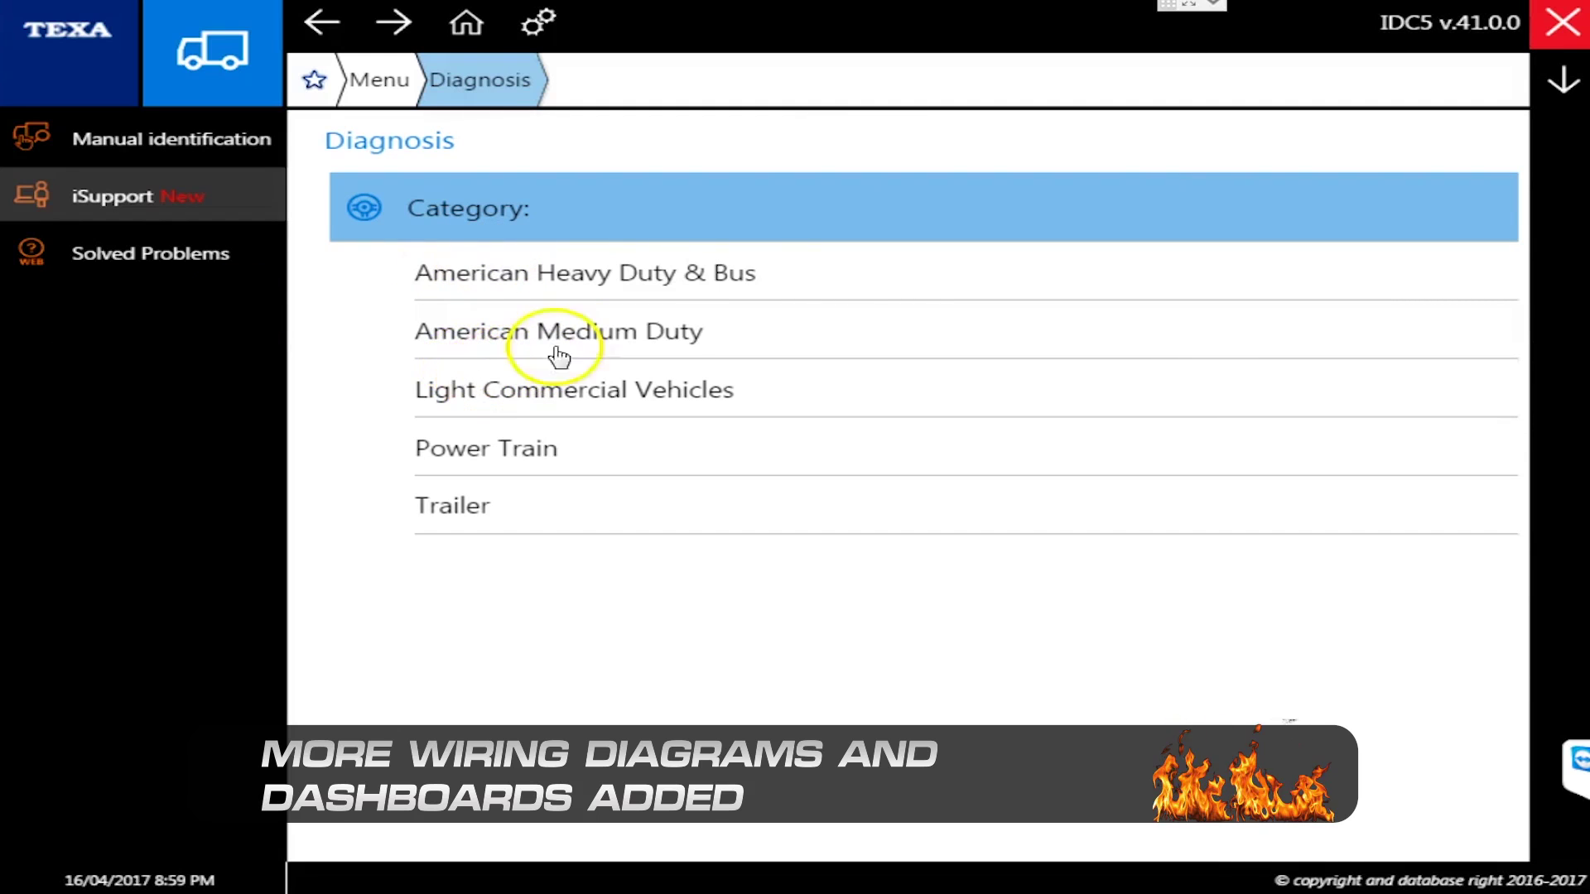
left_click(534, 332)
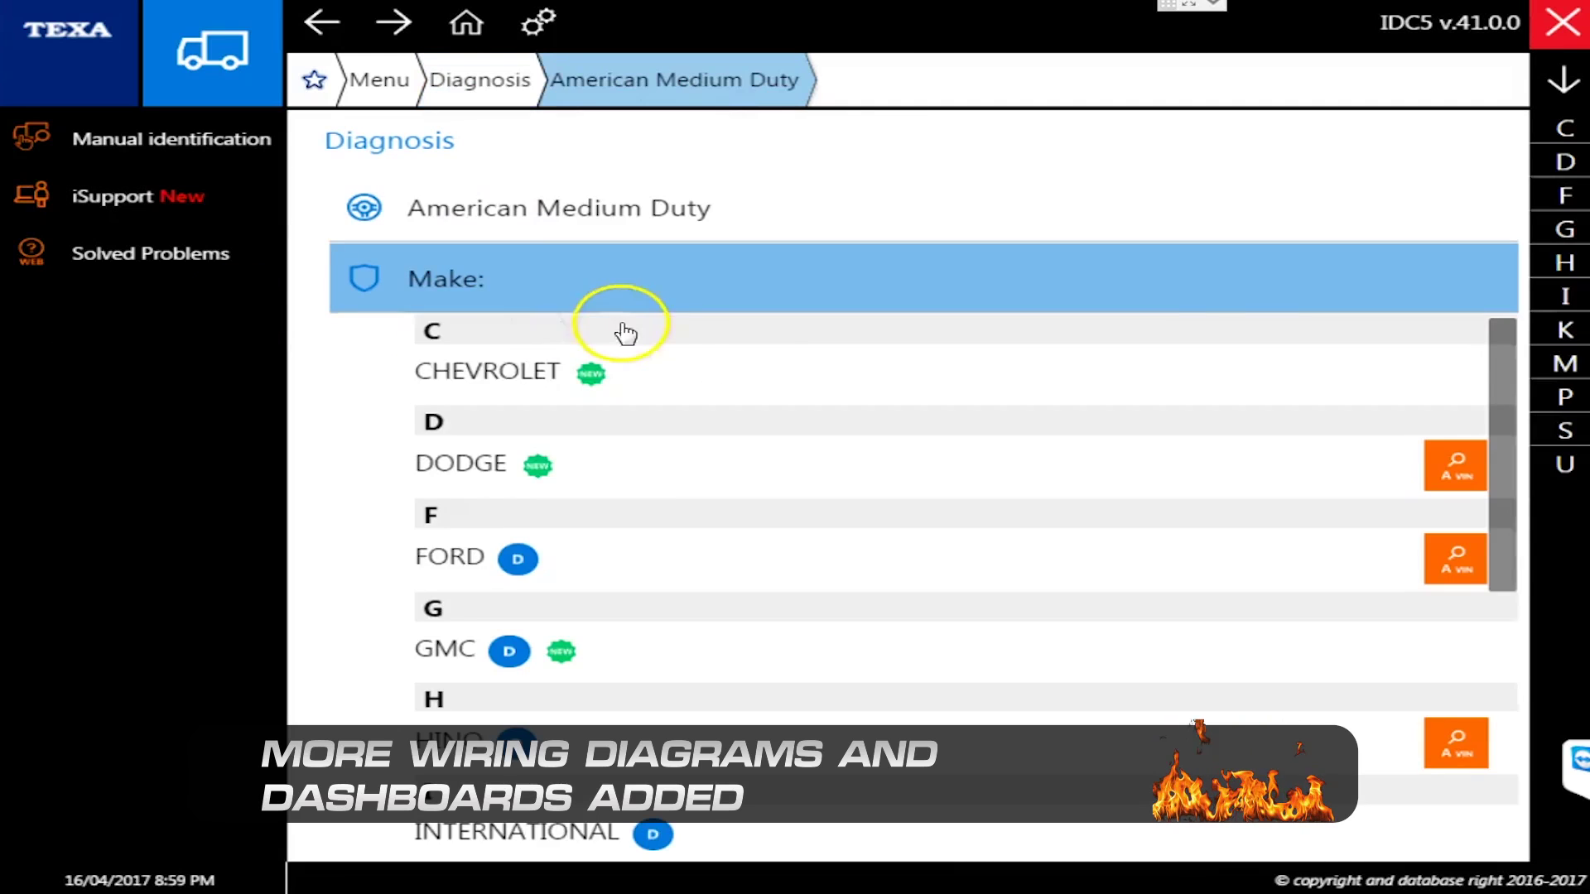
left_click(614, 568)
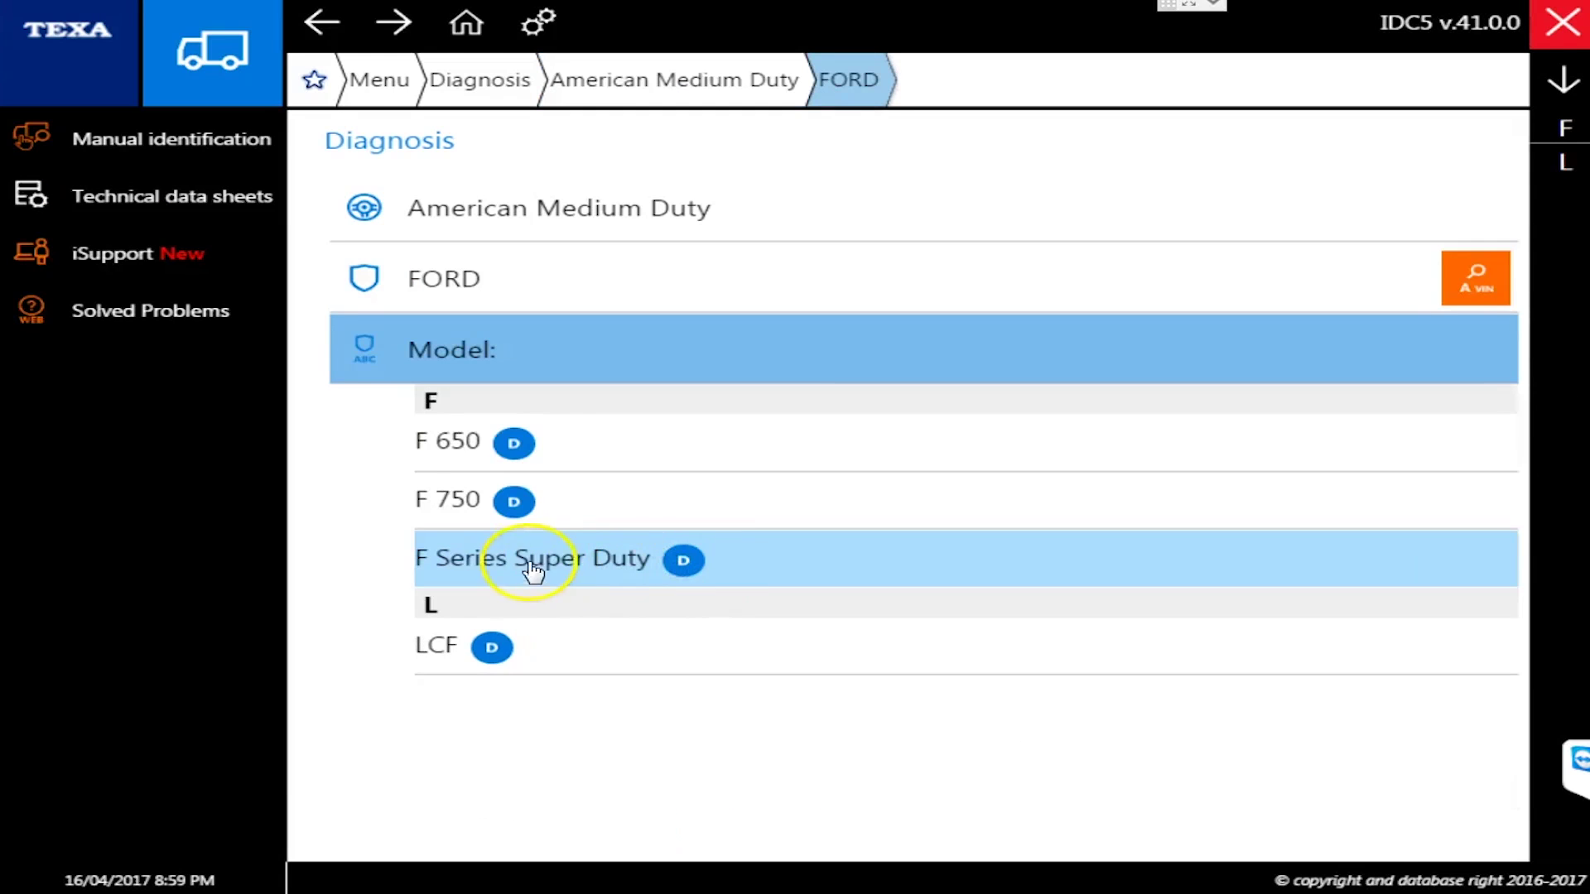
left_click(816, 576)
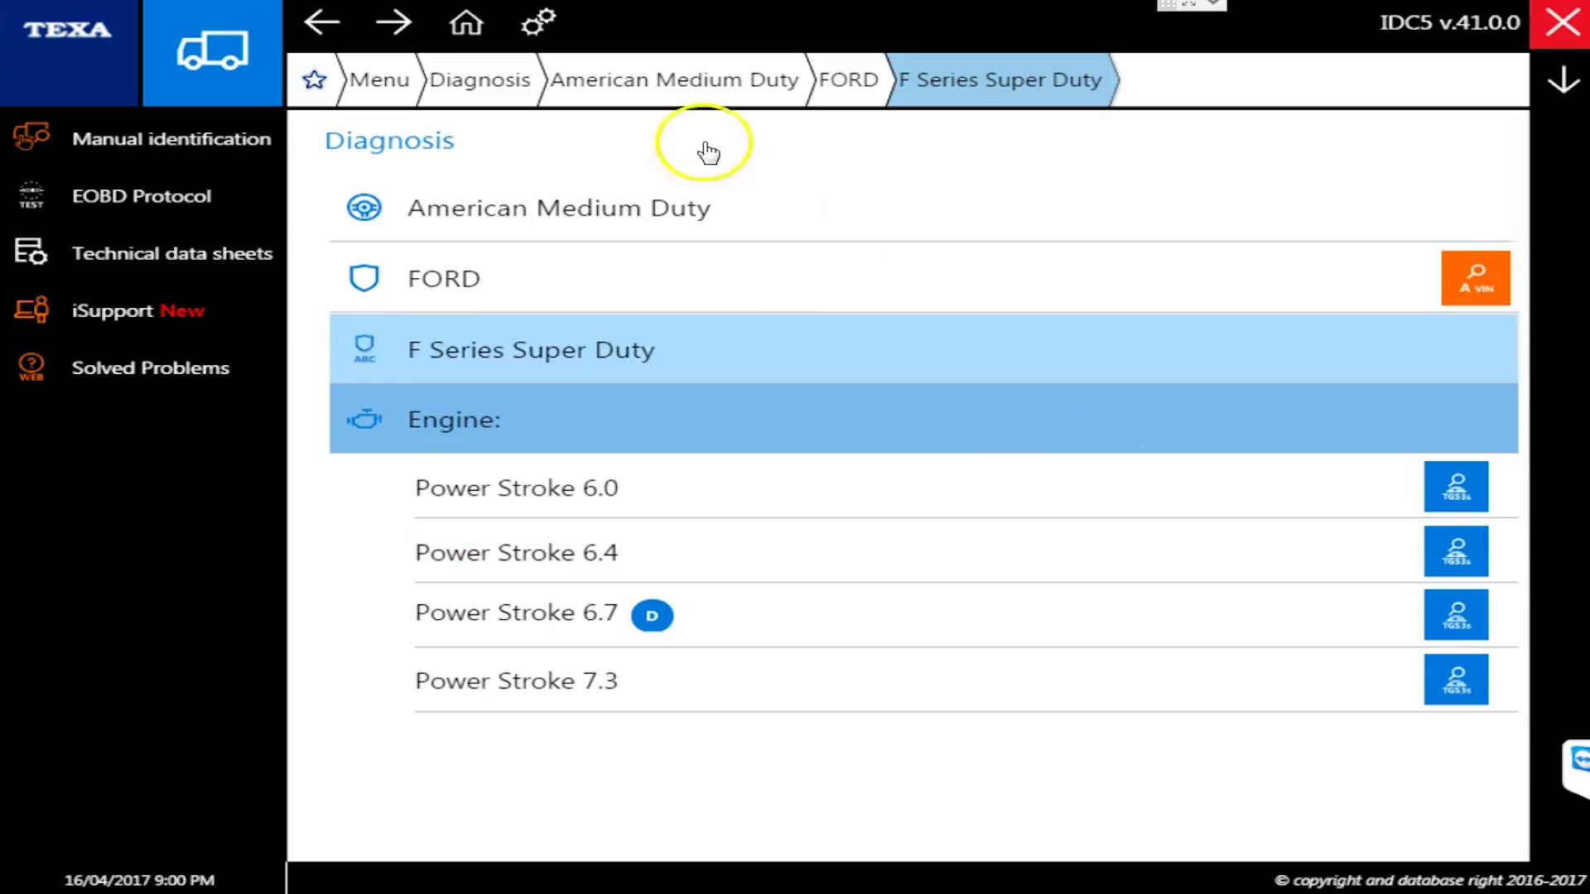
Select the Cummins model under American Heavy Duty & Bus > FREIGHTLINER.
left_click(483, 80)
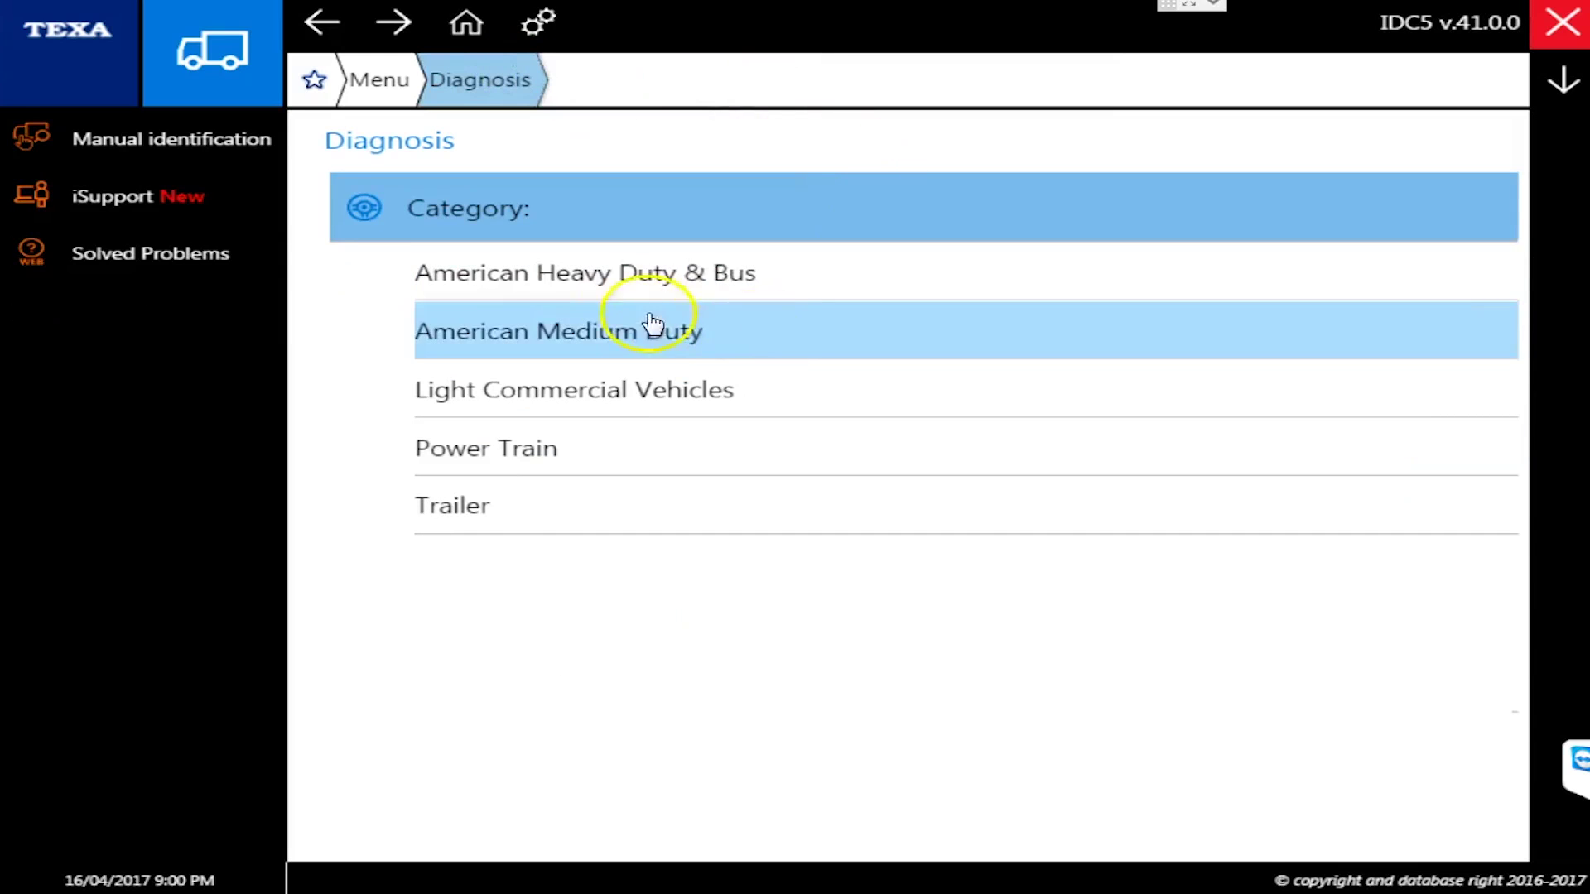
left_click(589, 281)
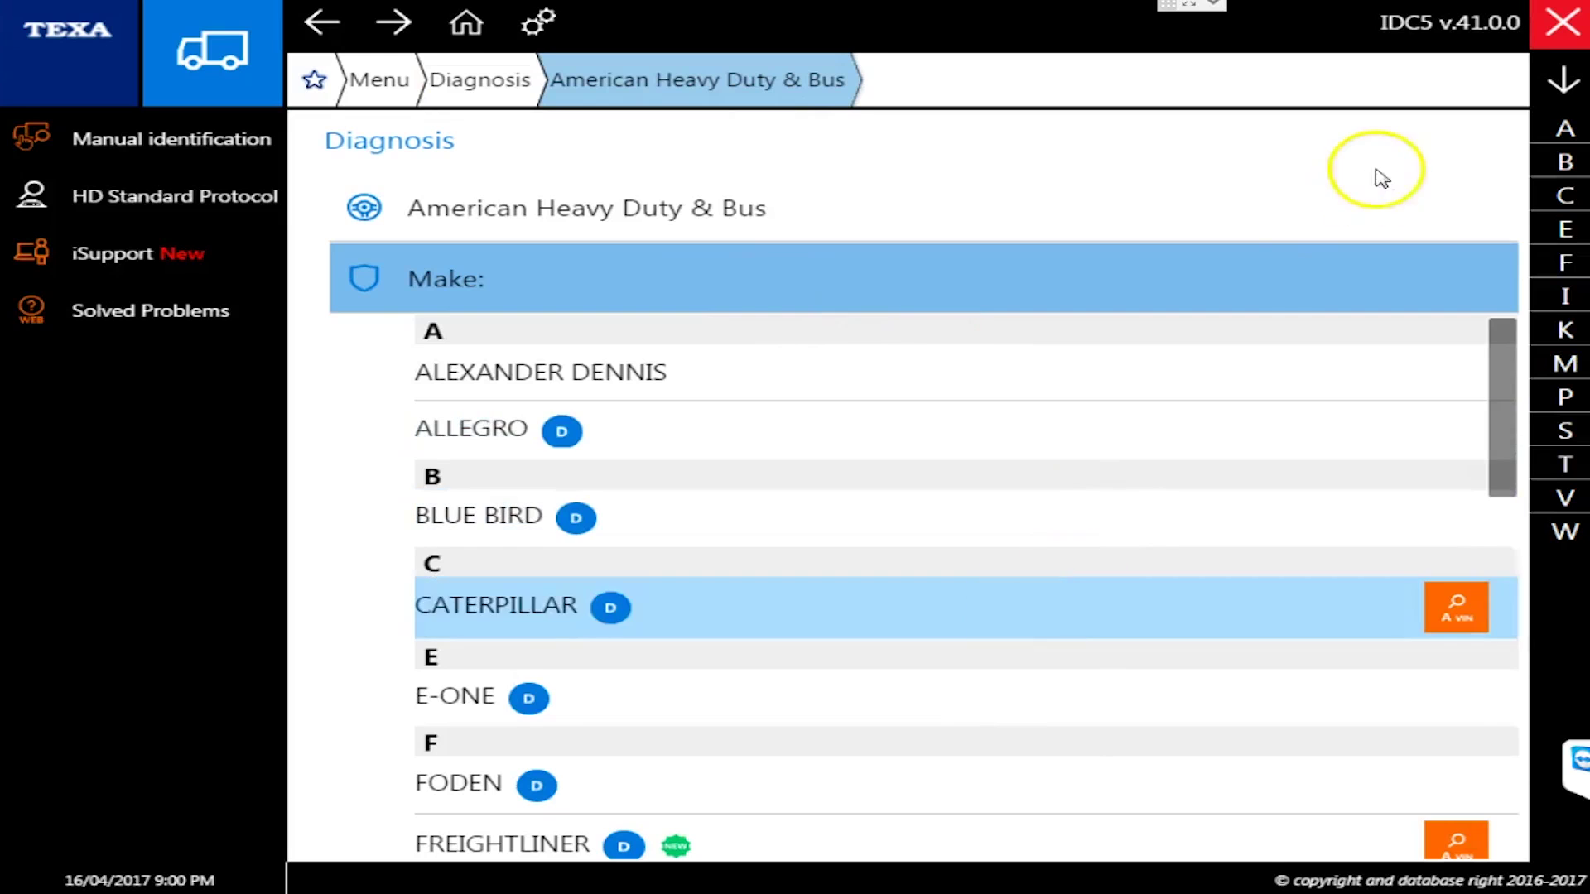
scroll(969, 557, "down", 3)
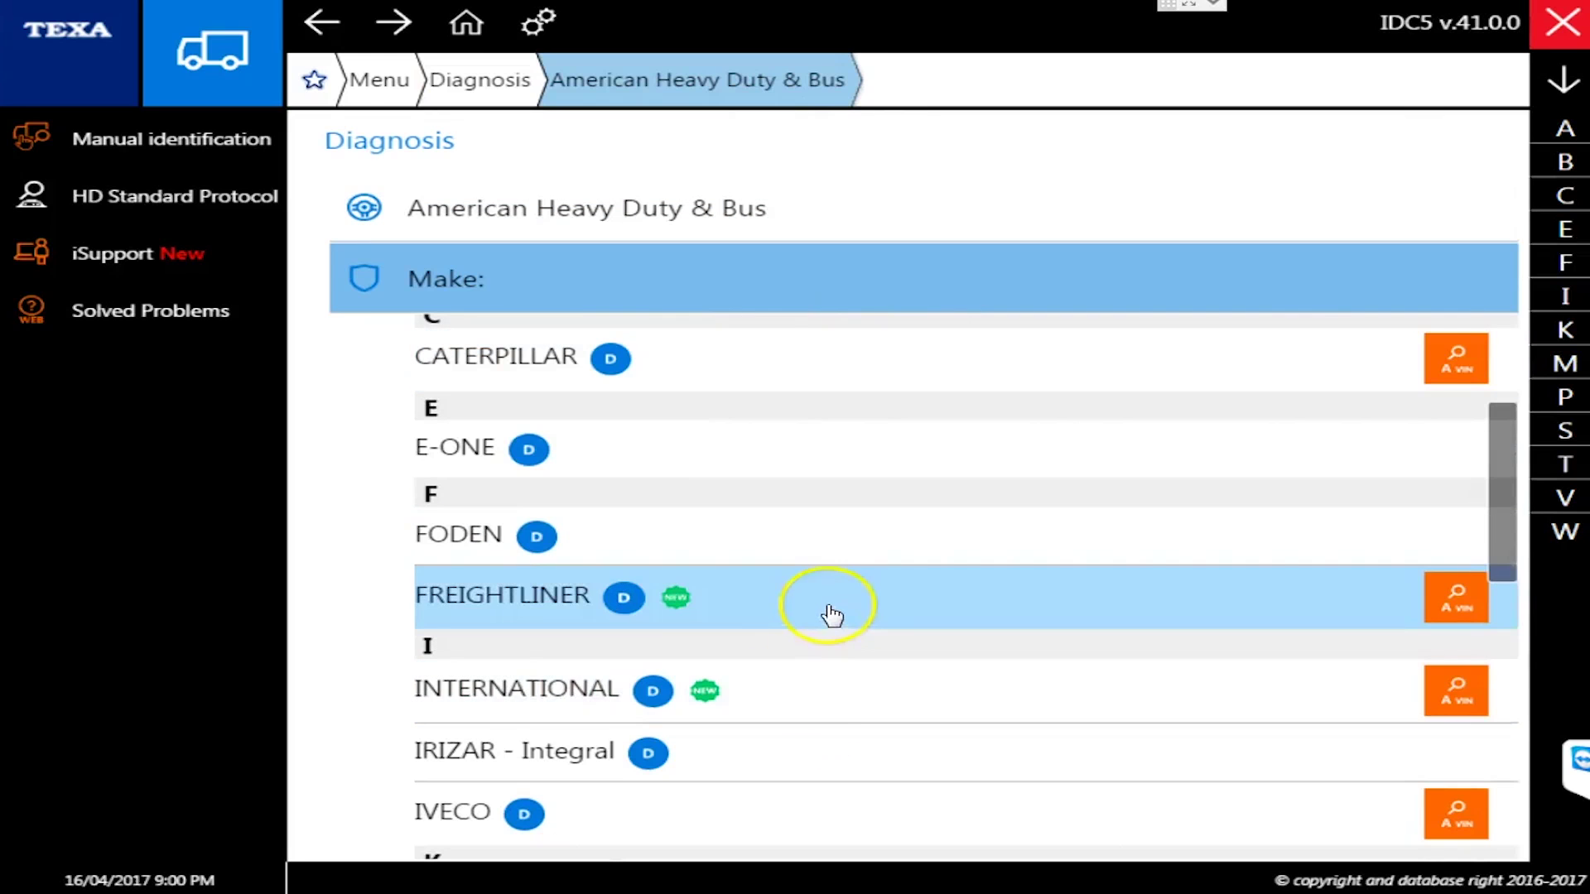
left_click(831, 613)
left_click(750, 495)
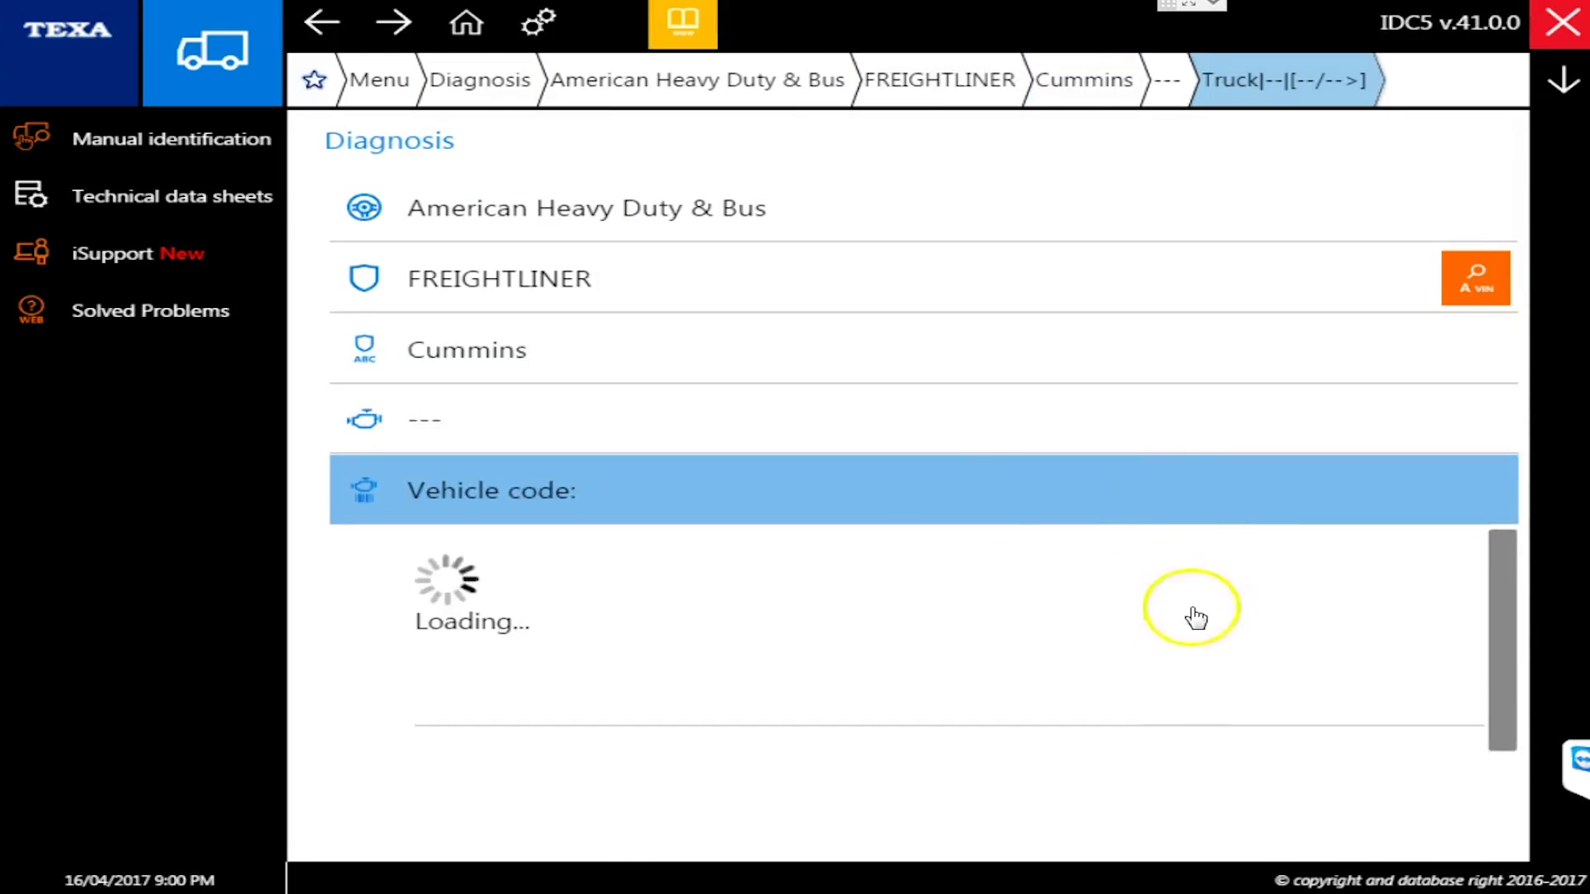
Start the Diesel injection Cummins EPA 07/10/13 unit in DEMO diagnosis mode.
scroll(1104, 674, "down", 4)
left_click(840, 595)
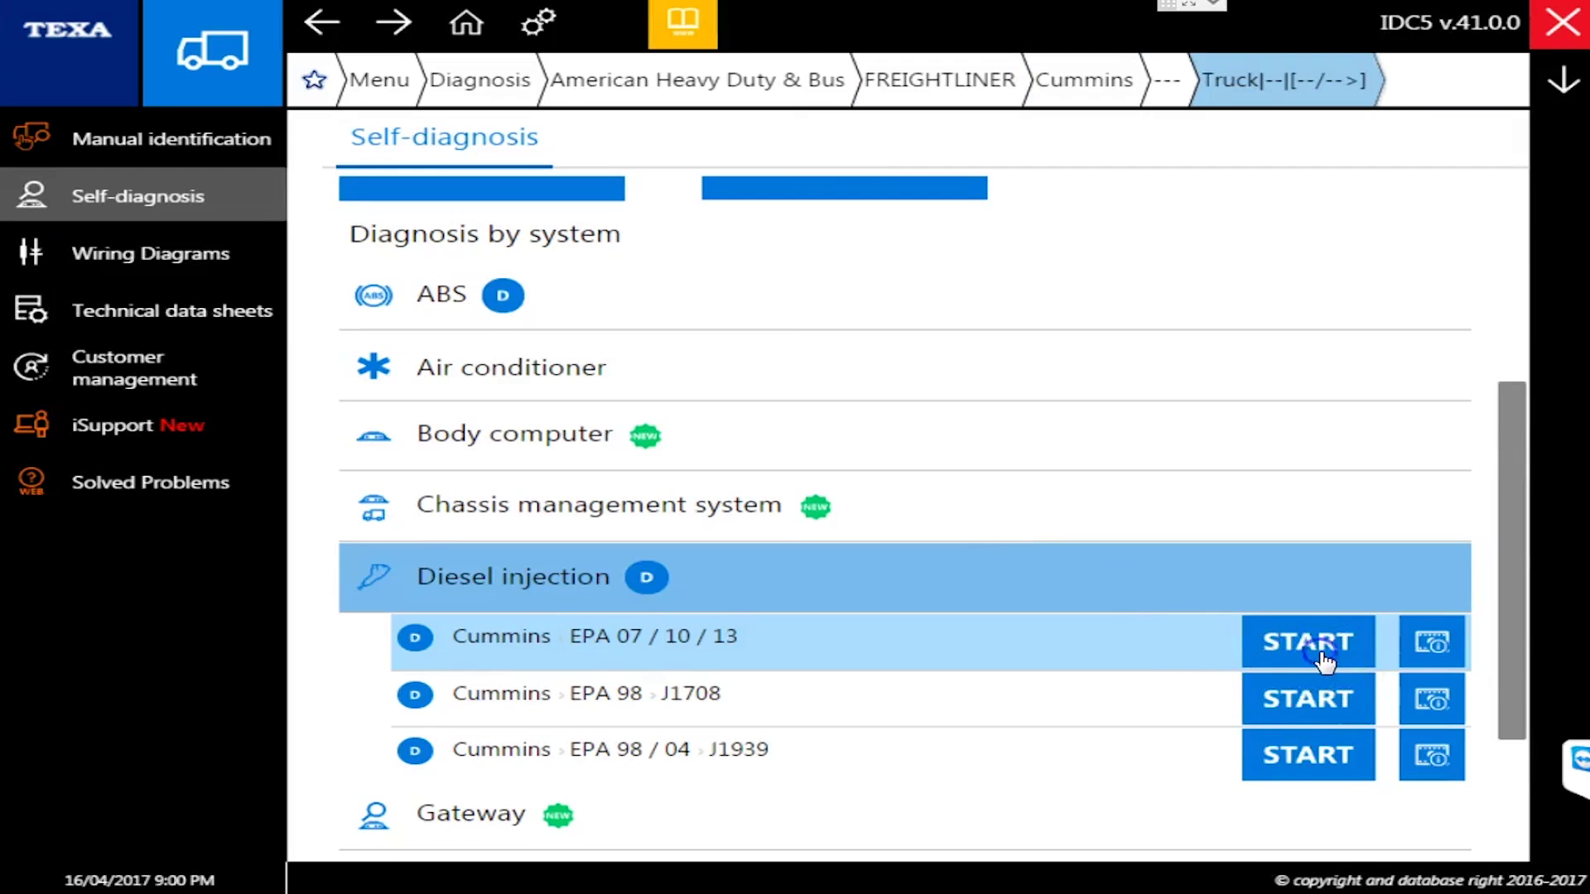
left_click(1323, 654)
left_click(597, 492)
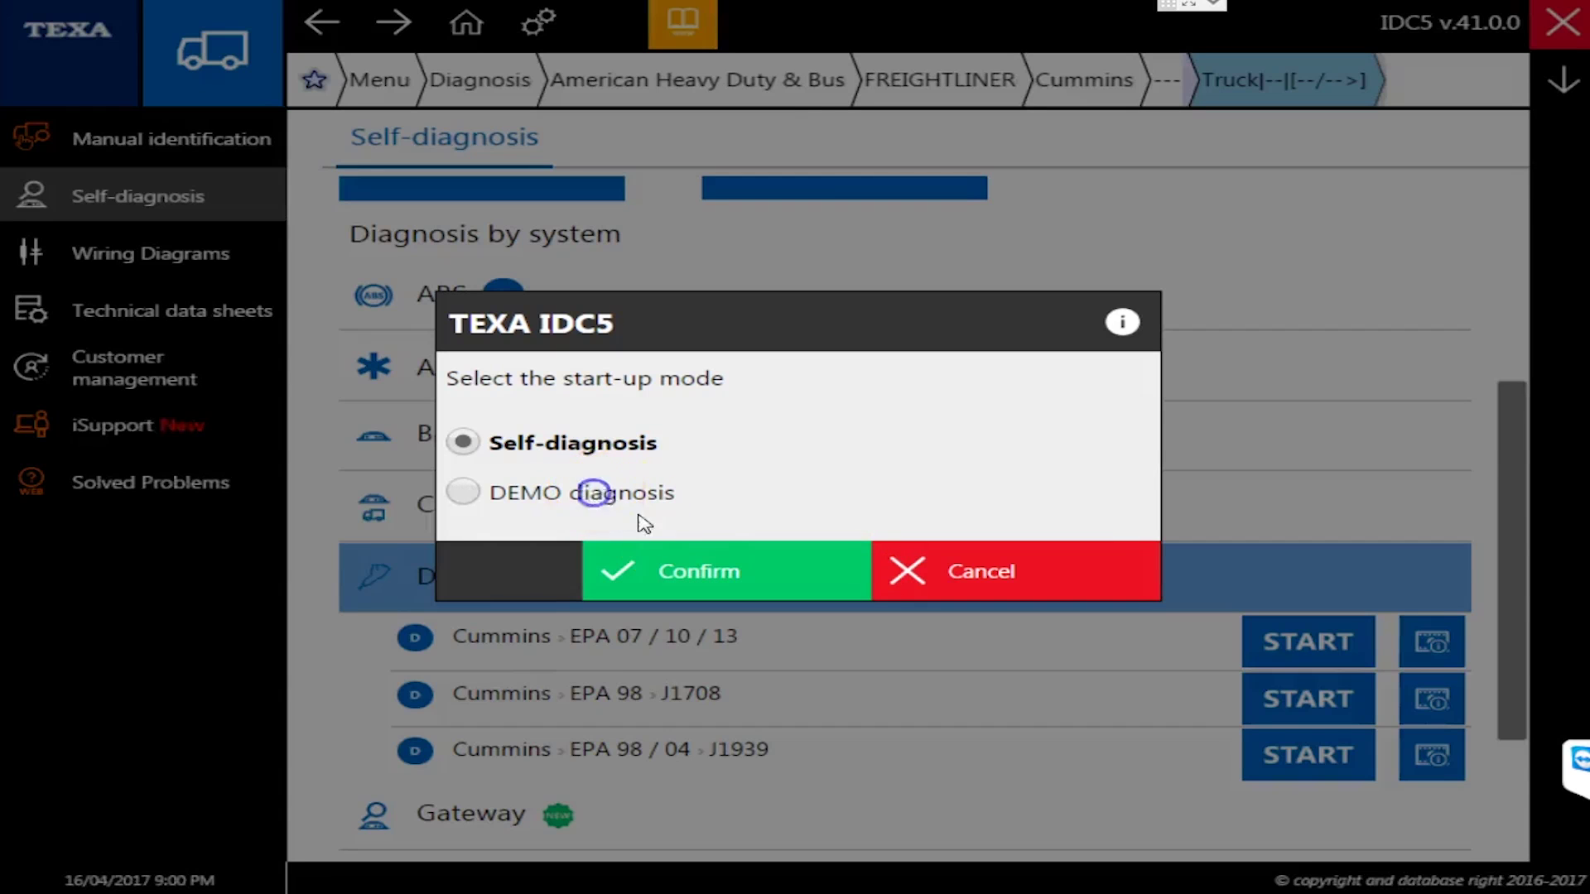
left_click(683, 566)
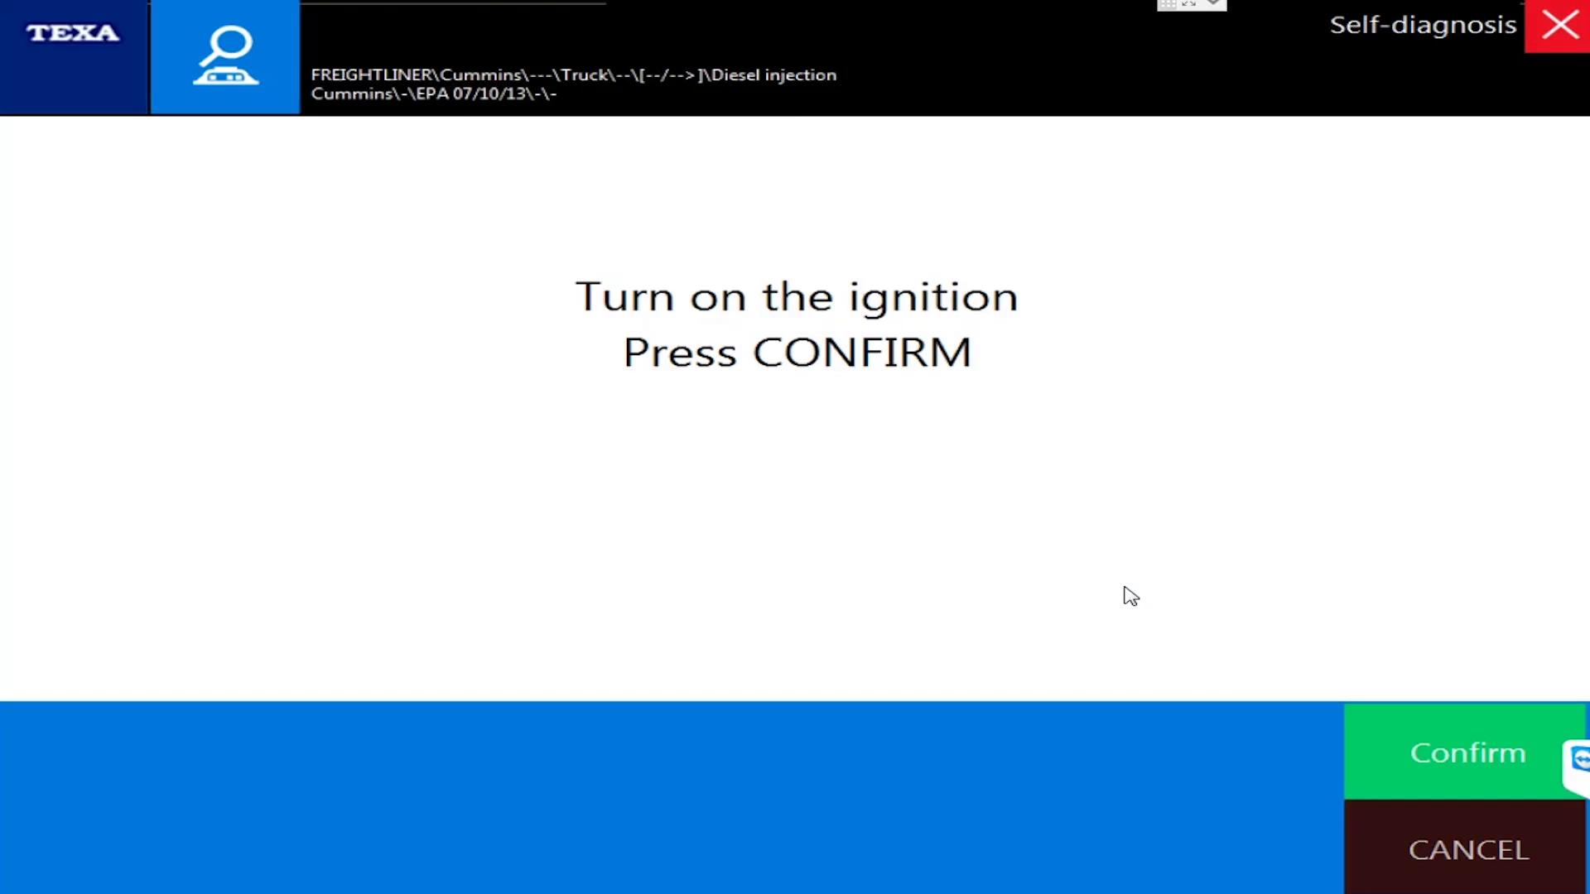
Confirm the ignition prompt and the ECU warning so the demo fault list loads.
left_click(1426, 739)
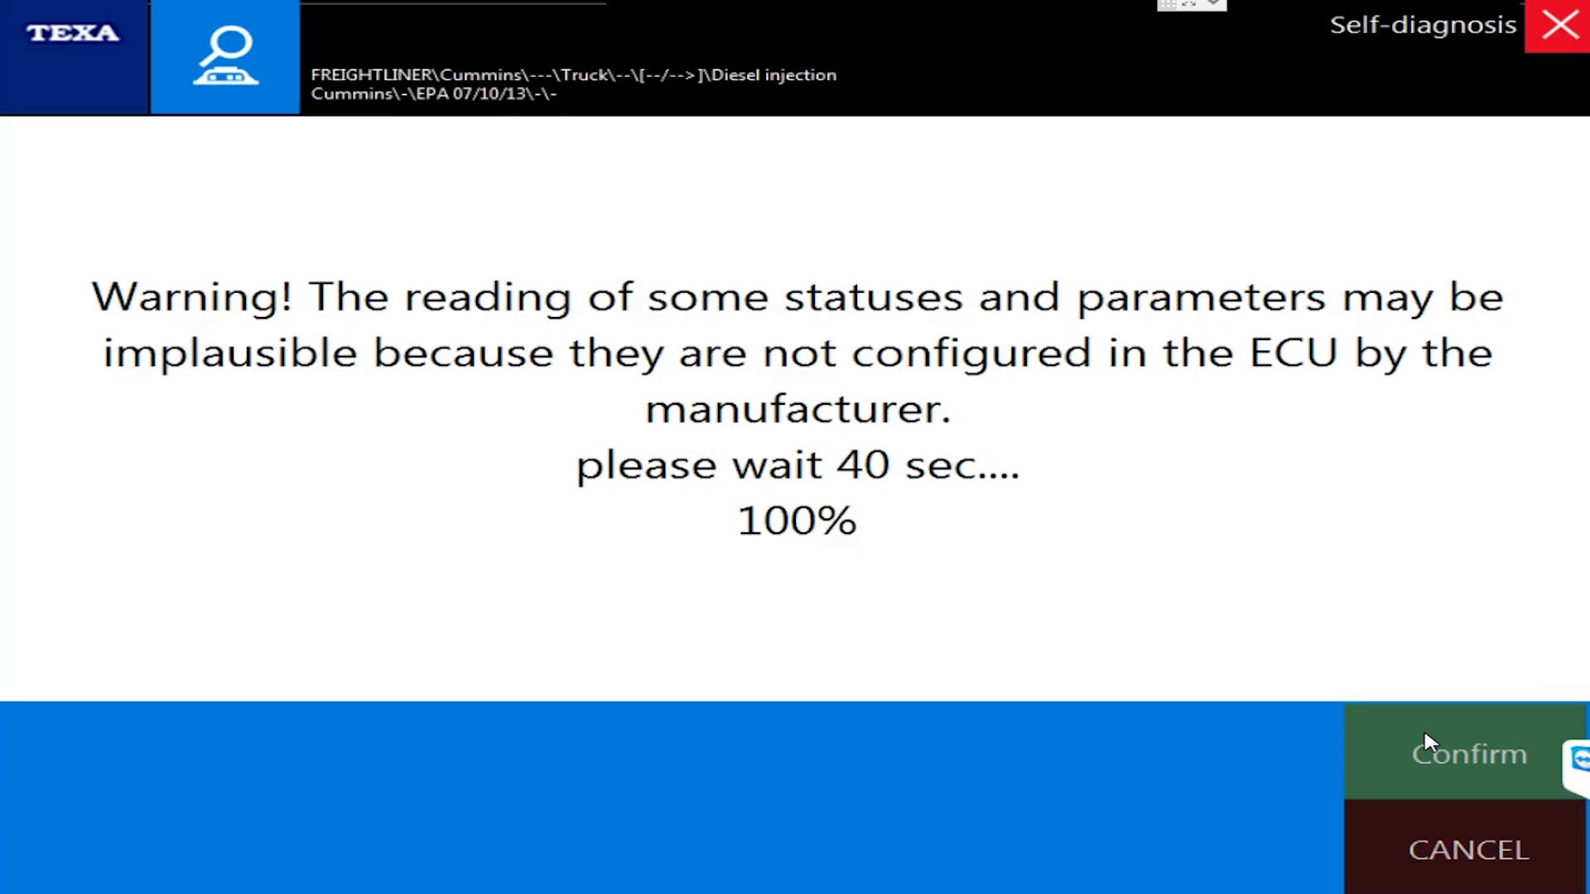
left_click(1425, 735)
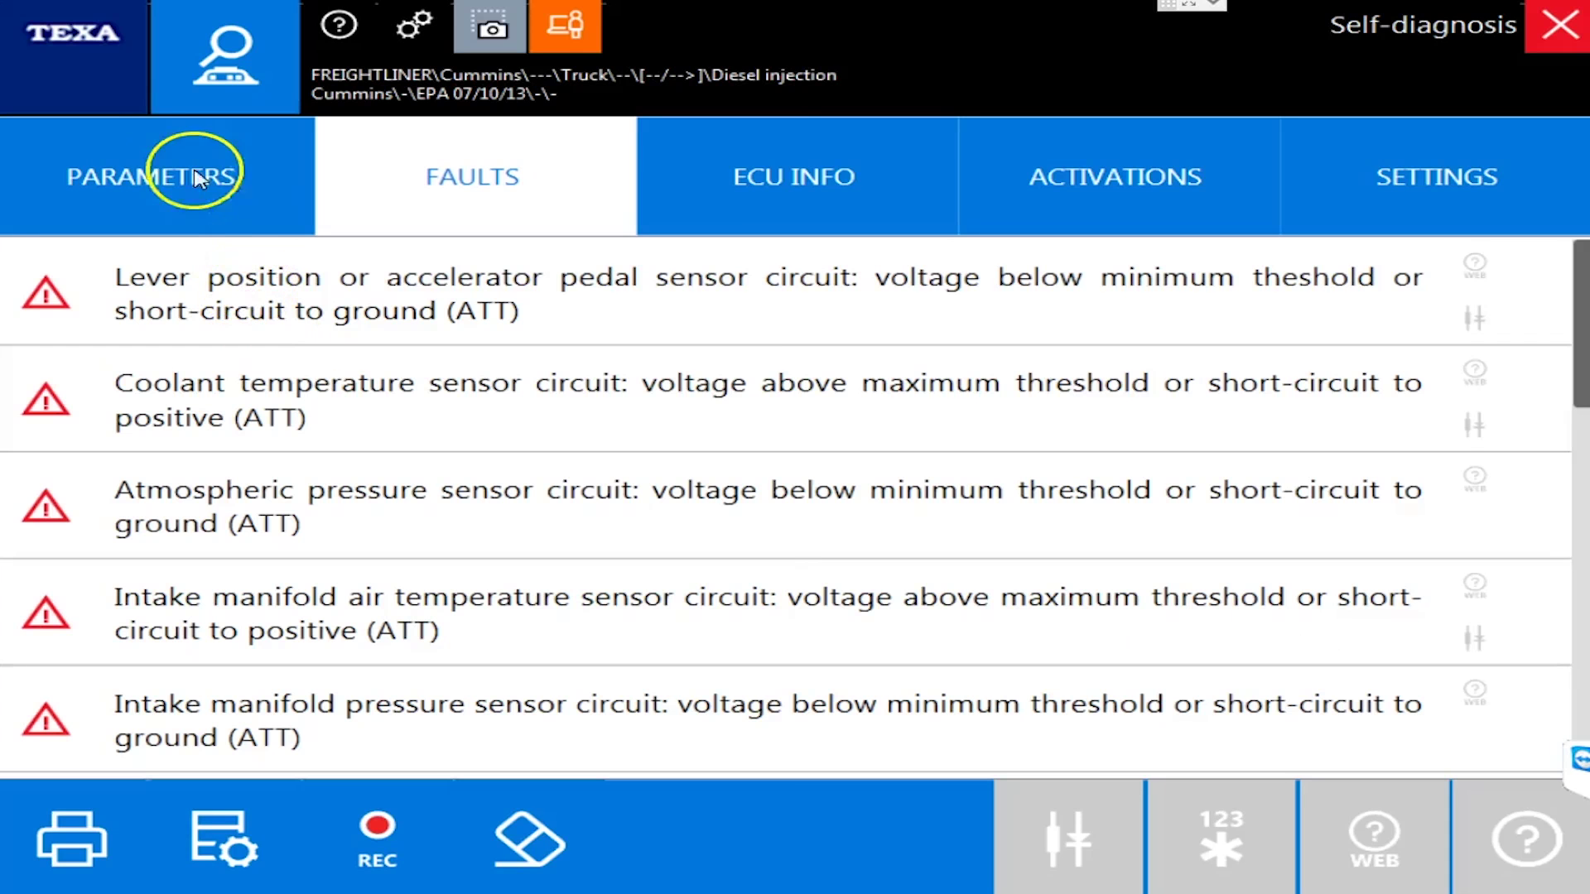
Display the Freightliner Cummins session's 135 live parameters, with sensor 1 feed reading 5.0 V.
left_click(176, 174)
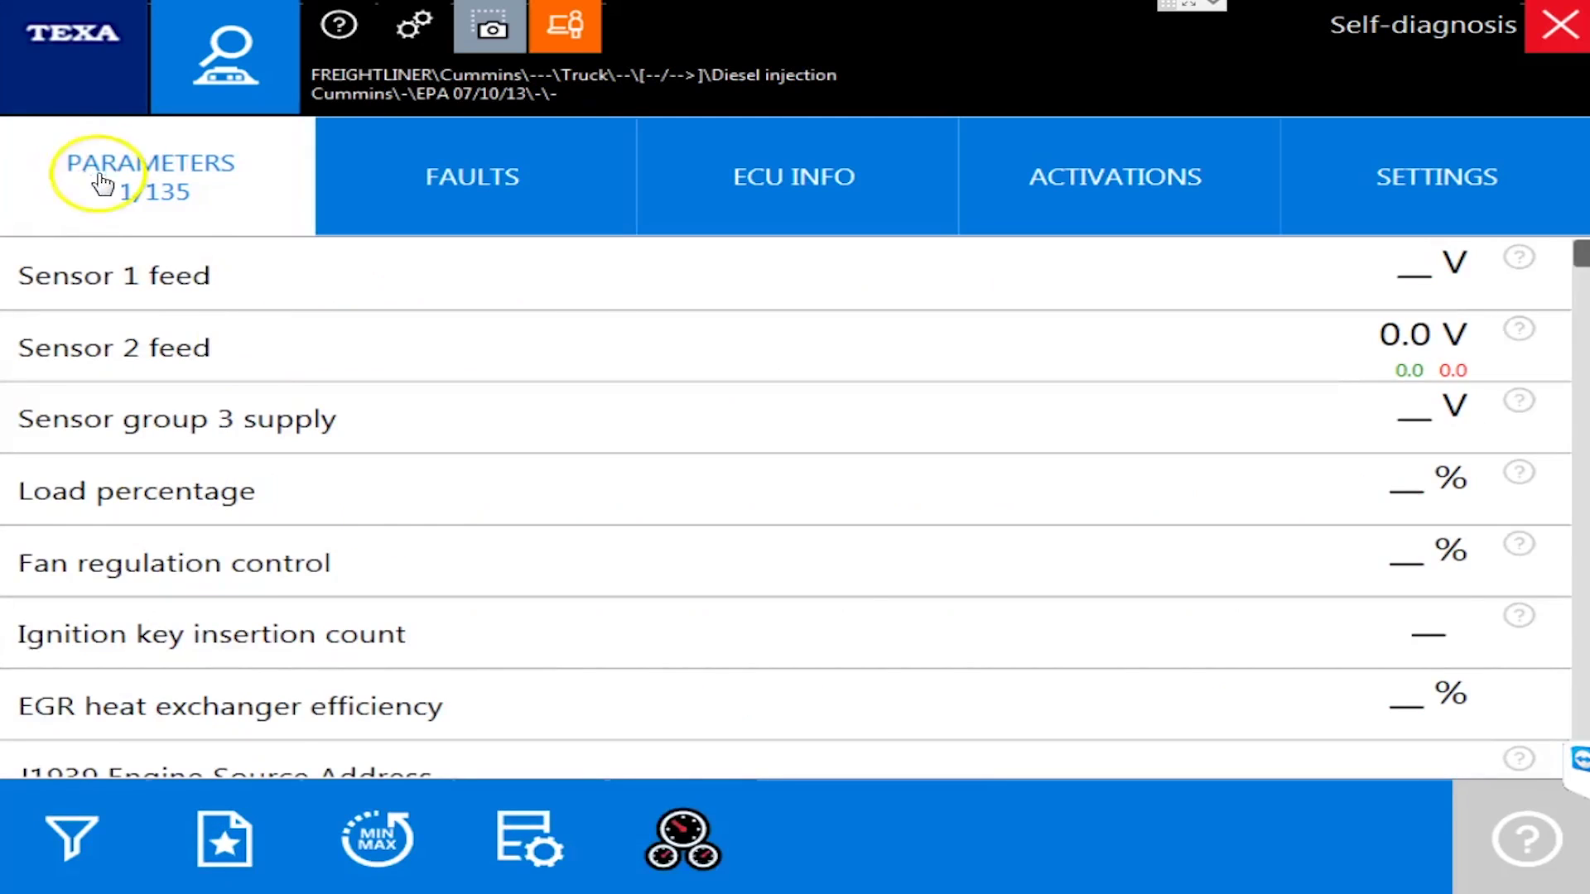
left_click(664, 845)
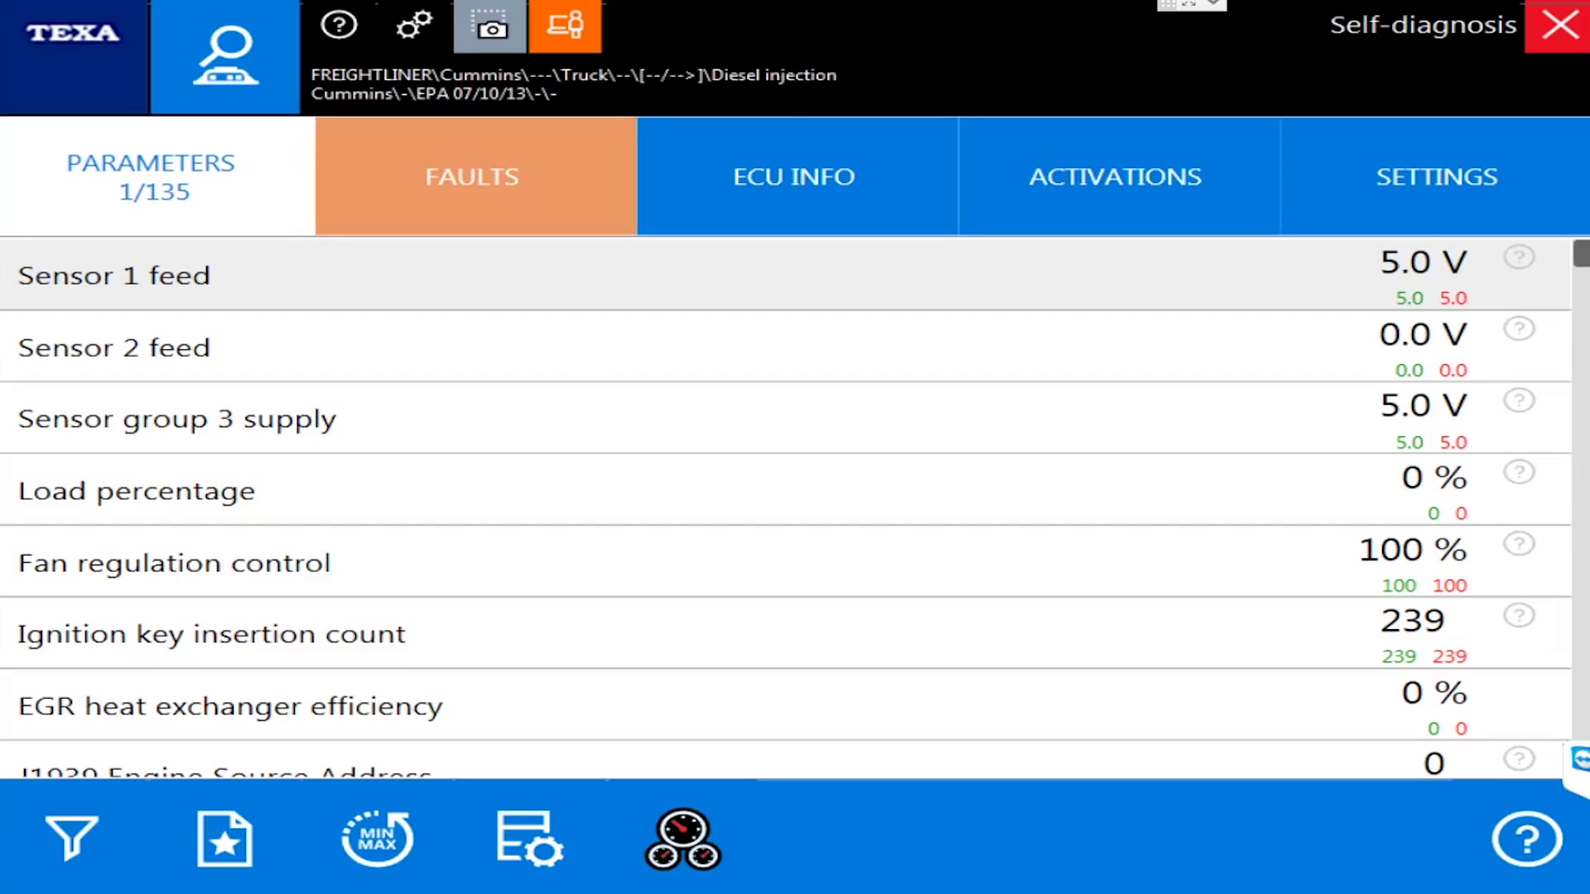
left_click(476, 176)
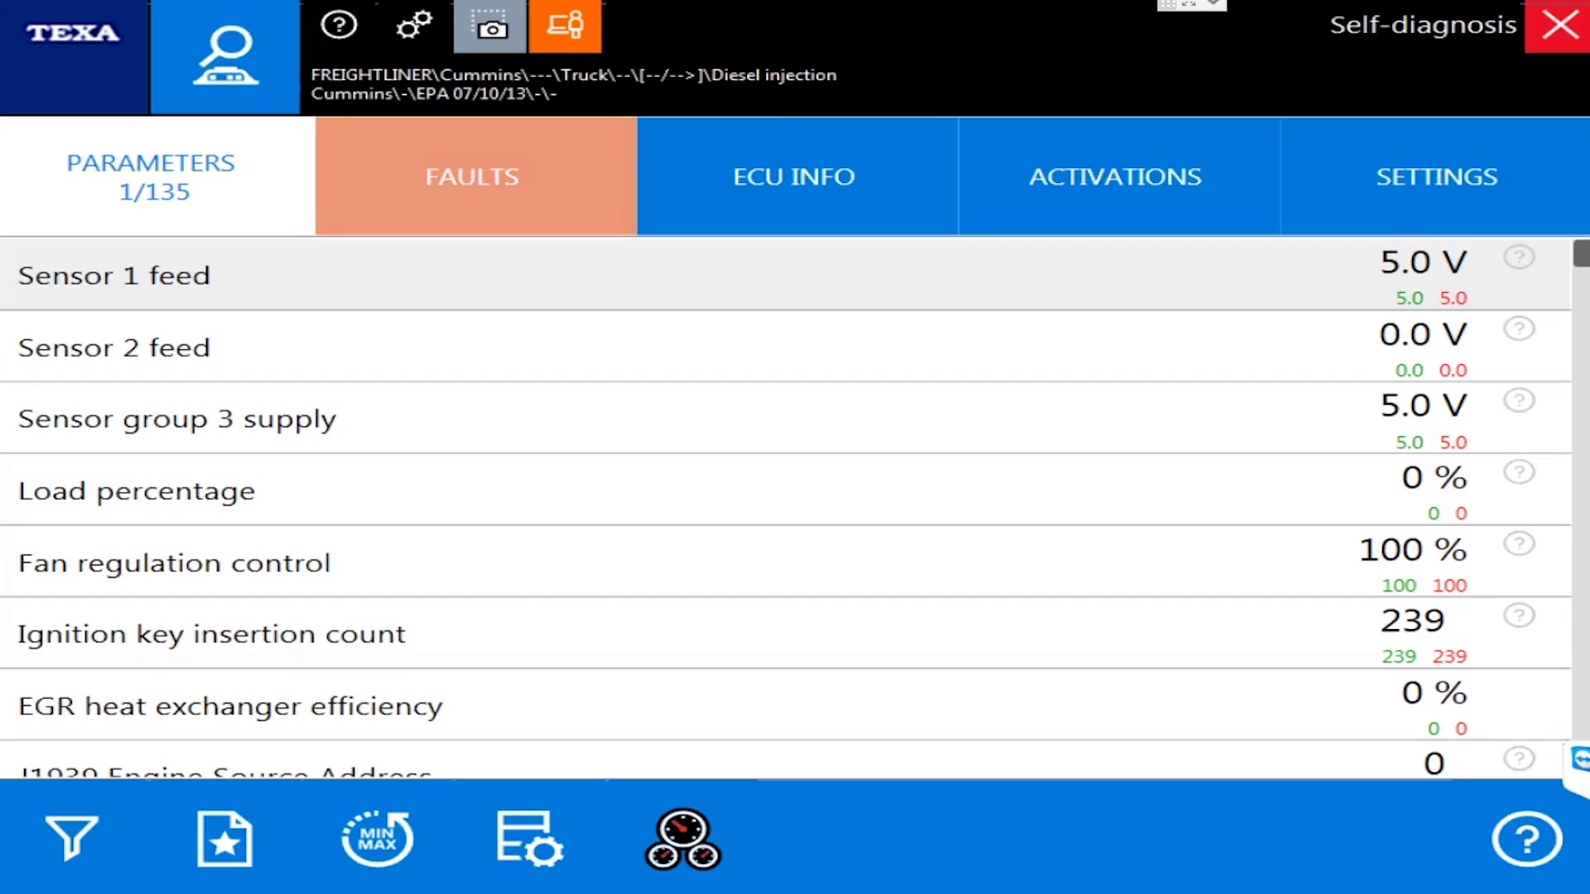